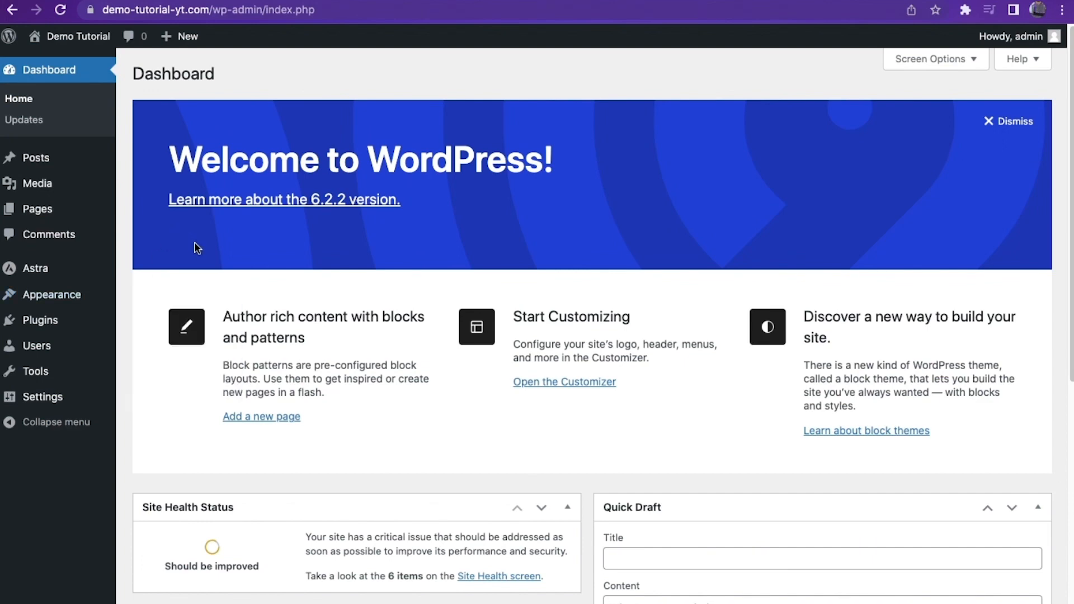
# Step: Search the plugin directory for "starter sites", then install and activate Starter Templates by Brainstorm Force
pyautogui.moveTo(72, 327)
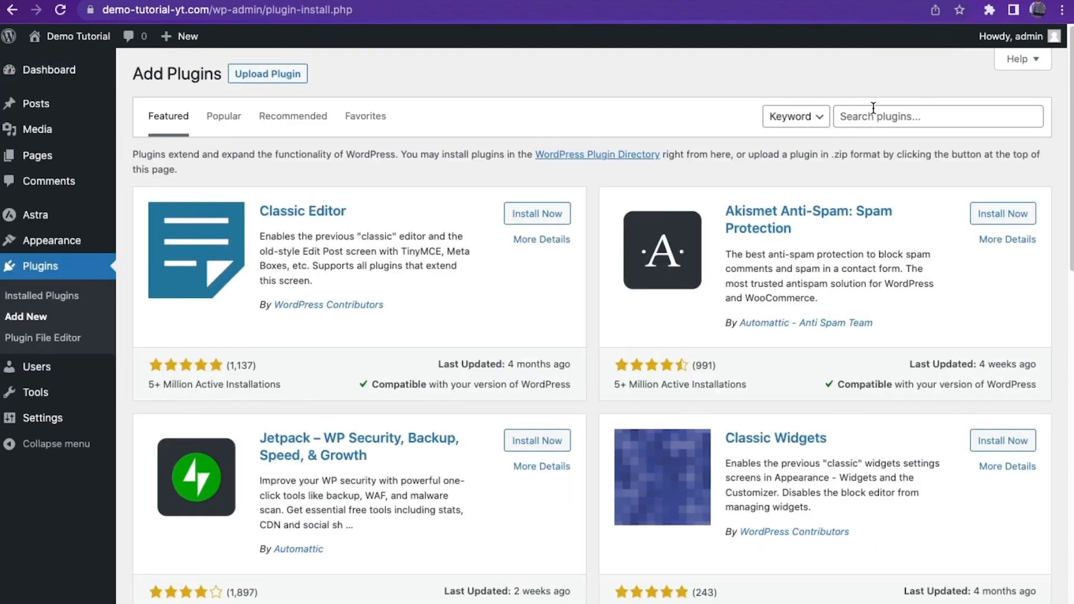
pyautogui.click(874, 112)
pyautogui.write('starter sites')
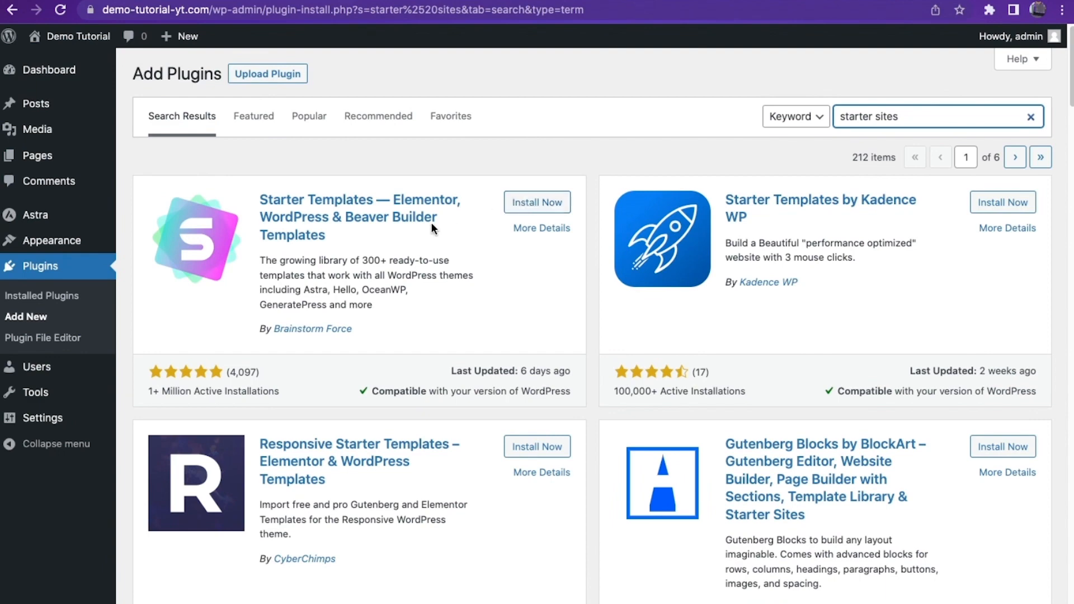
pyautogui.click(507, 202)
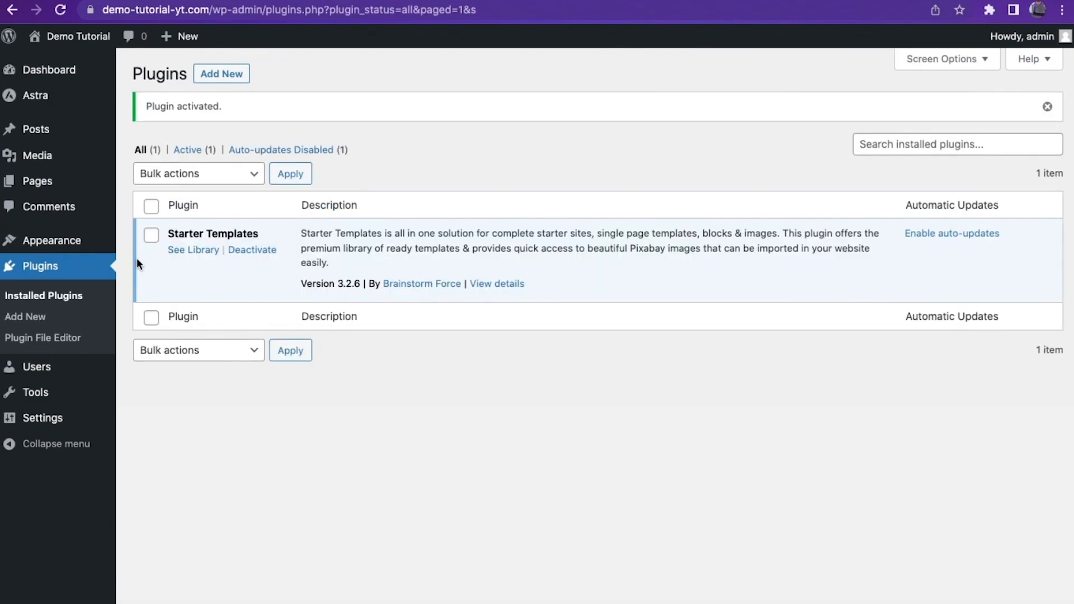
# Step: Search the themes available to add for "astra"
pyautogui.moveTo(87, 240)
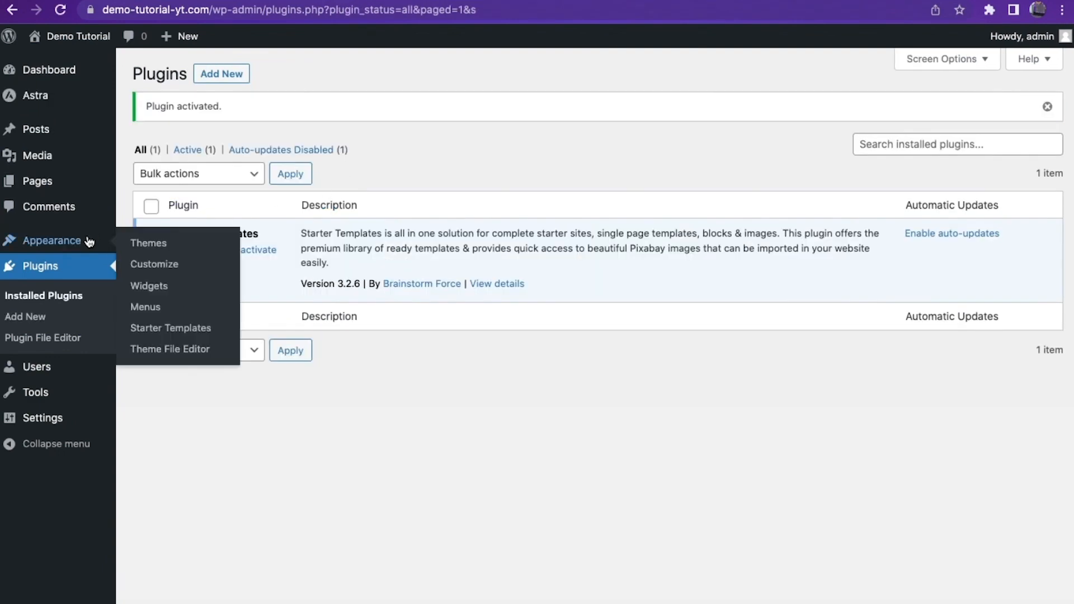
pyautogui.click(150, 244)
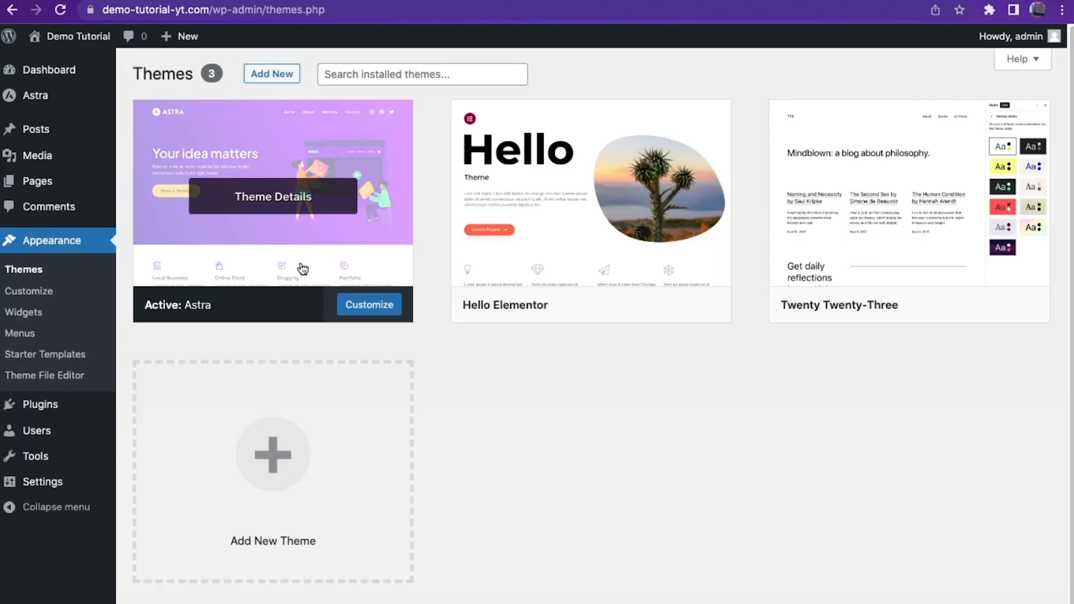
pyautogui.click(287, 78)
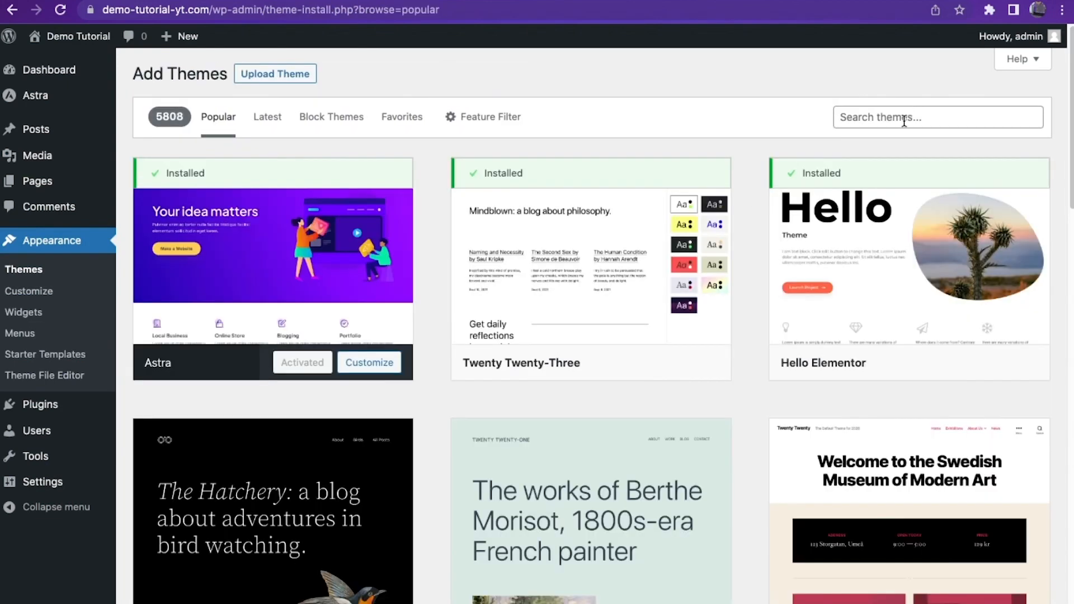
pyautogui.click(905, 117)
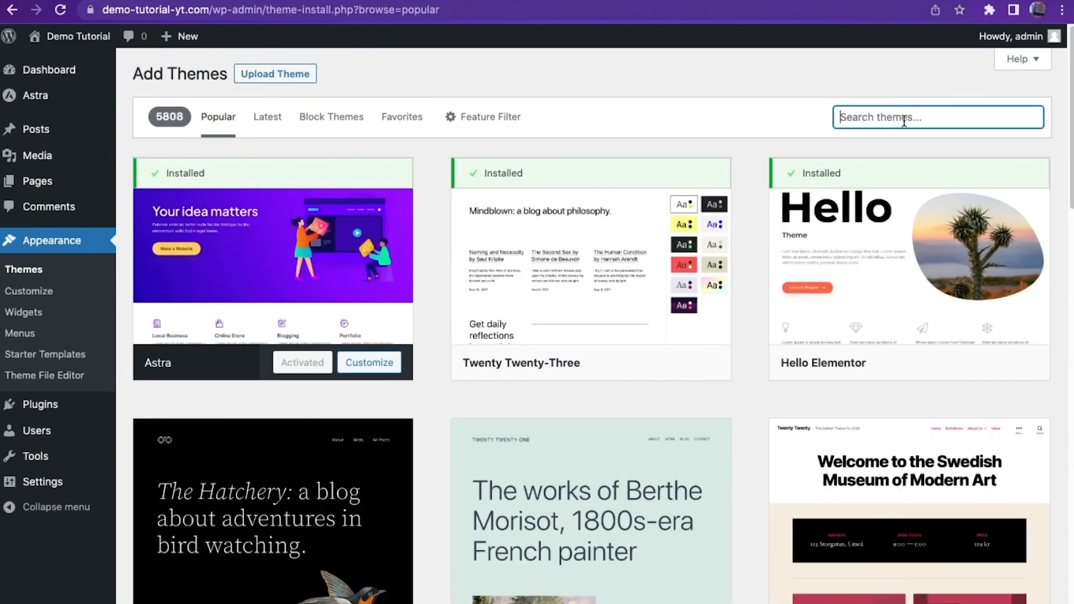
pyautogui.write('astra')
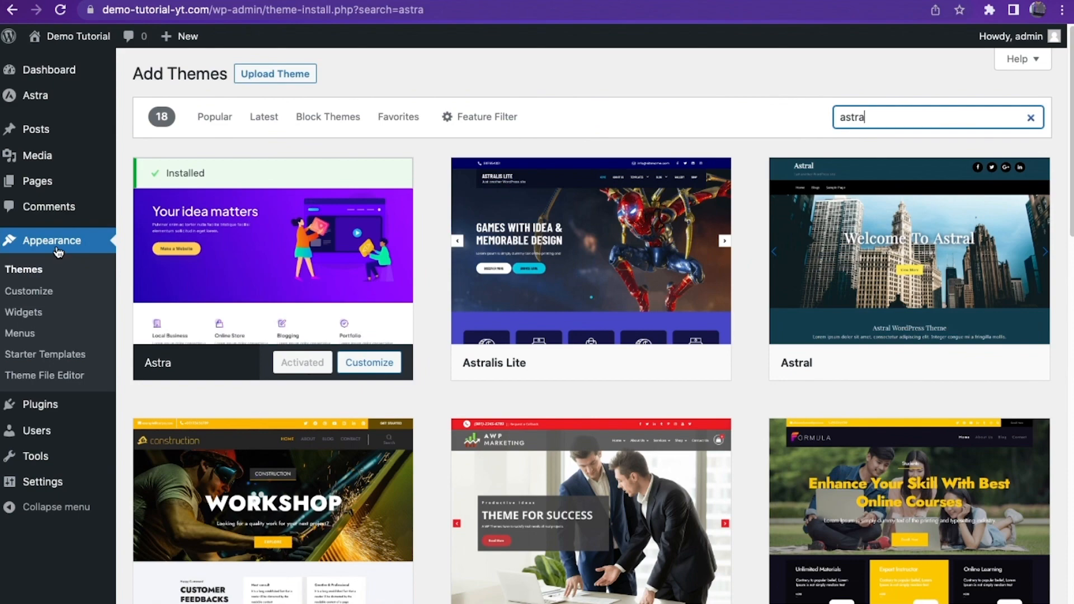
# Step: Open the Starter Templates library for Elementor and browse the available site templates
pyautogui.click(62, 361)
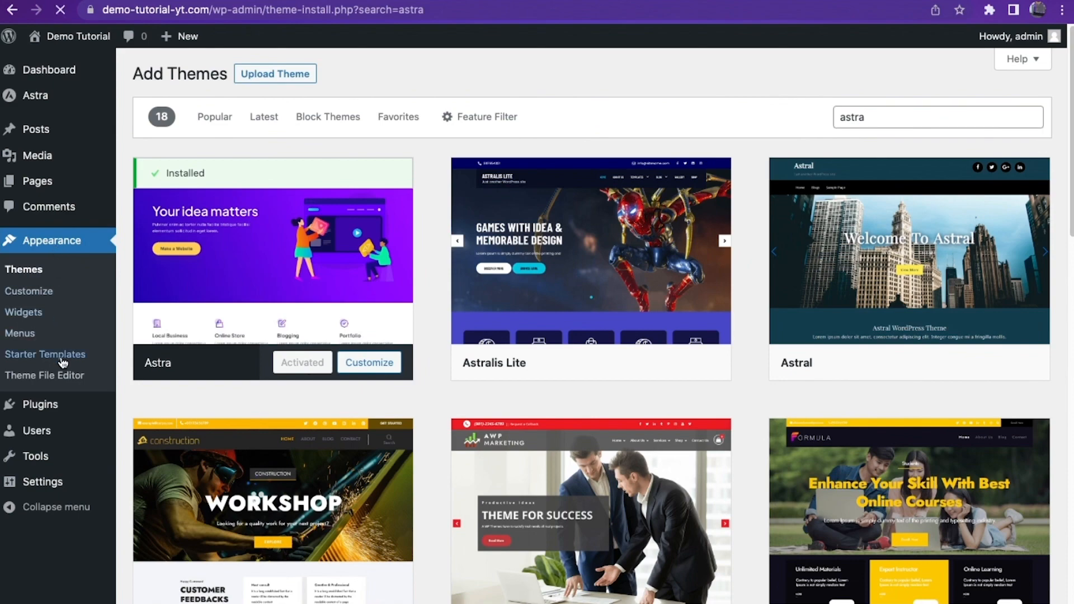
pyautogui.scroll(-5, 404, 261)
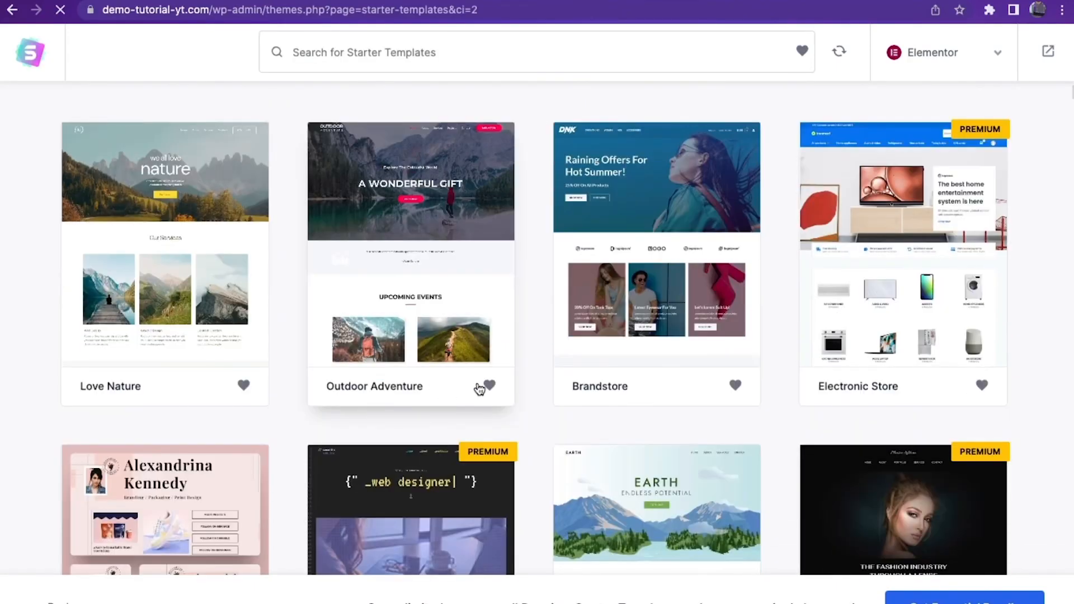
pyautogui.scroll(-7, 481, 386)
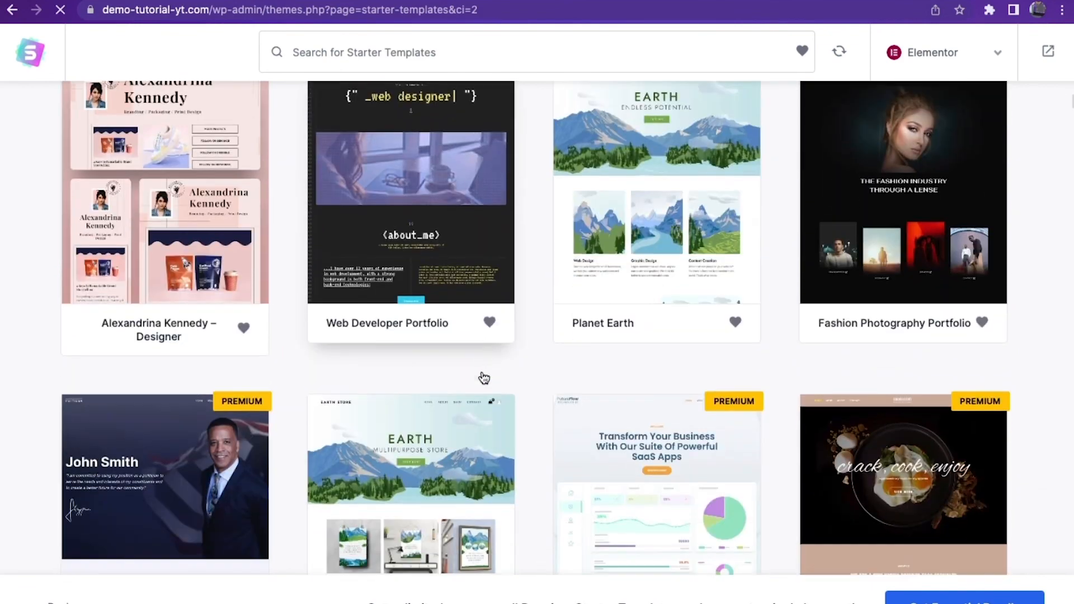
pyautogui.scroll(10, 484, 379)
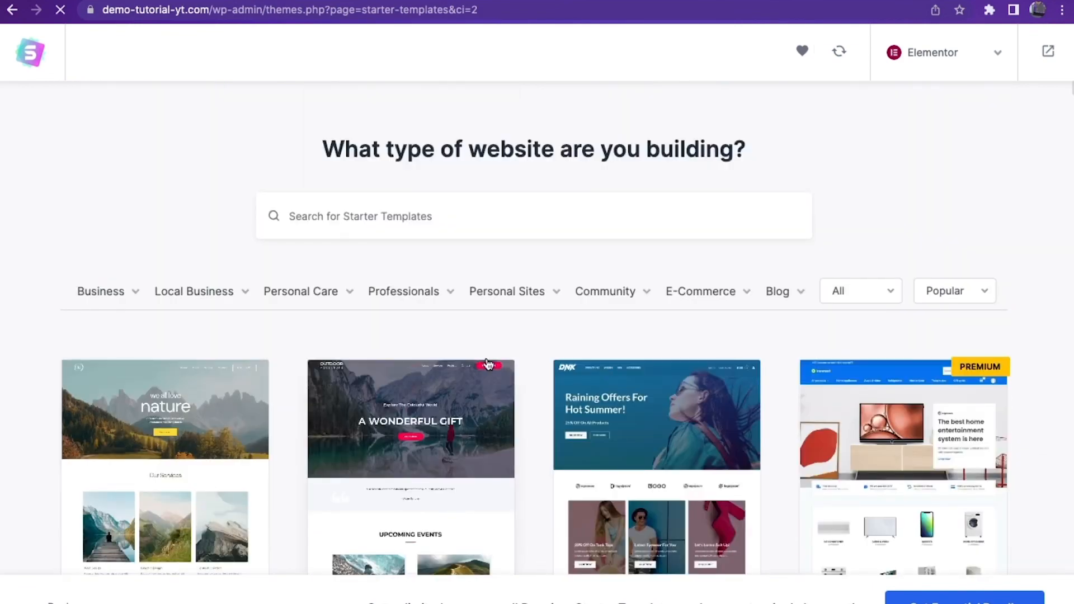
# Step: Filter the starter templates by the E-Commerce category and choose the Simply Natural template
pyautogui.click(695, 296)
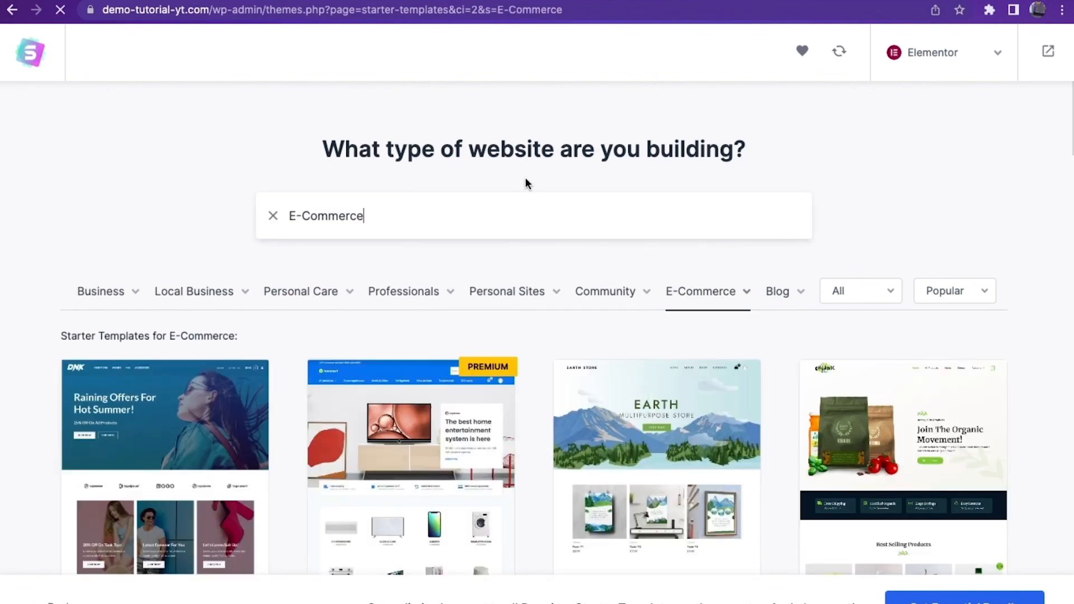
pyautogui.scroll(-3, 526, 183)
pyautogui.scroll(-4, 412, 448)
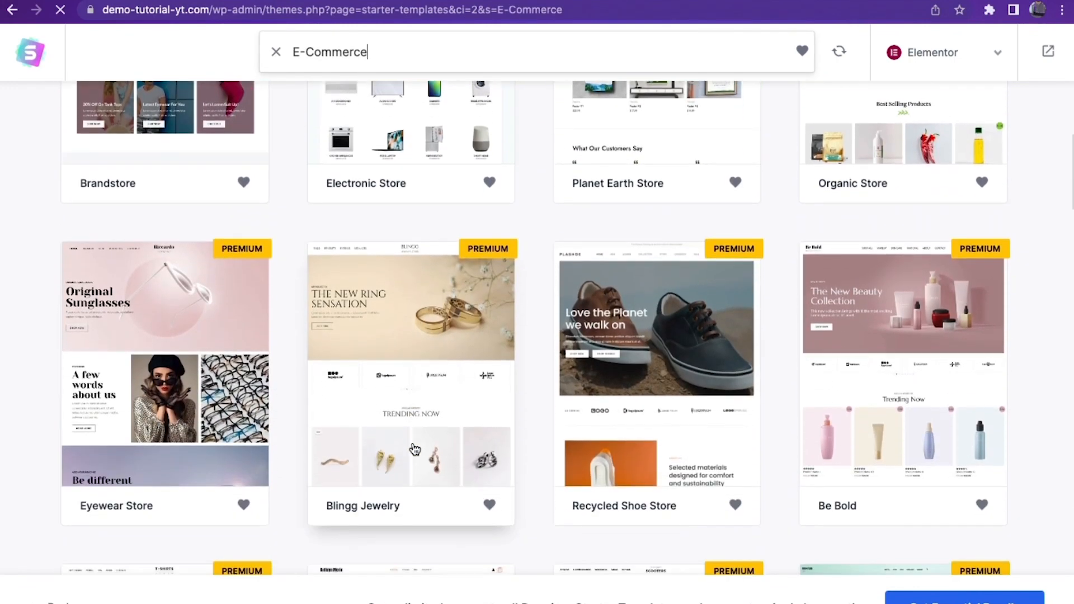
pyautogui.scroll(-2, 414, 449)
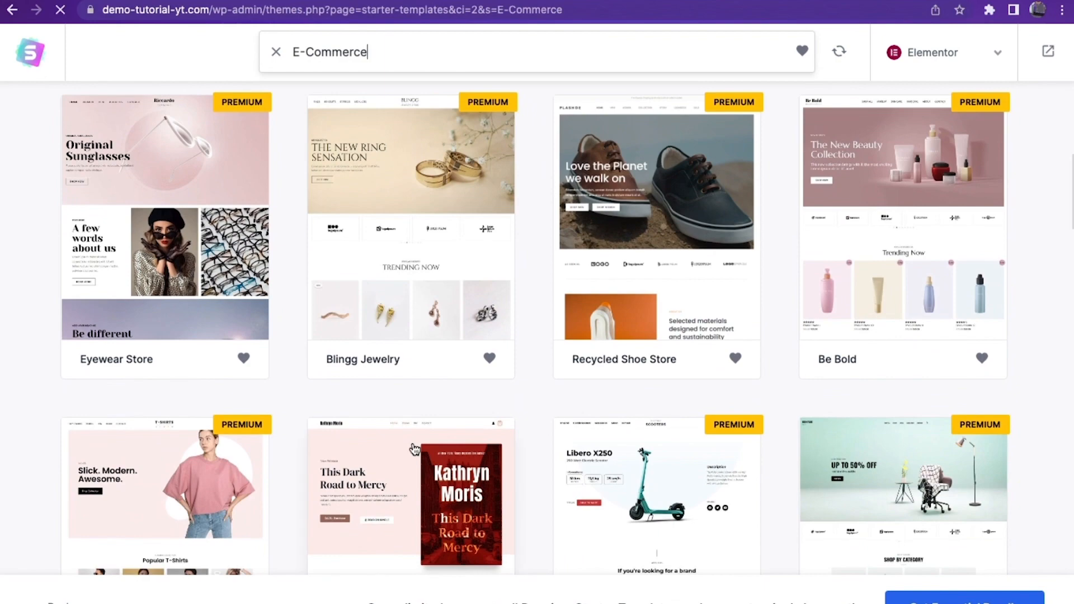
pyautogui.scroll(-5, 414, 449)
pyautogui.scroll(-14, 415, 450)
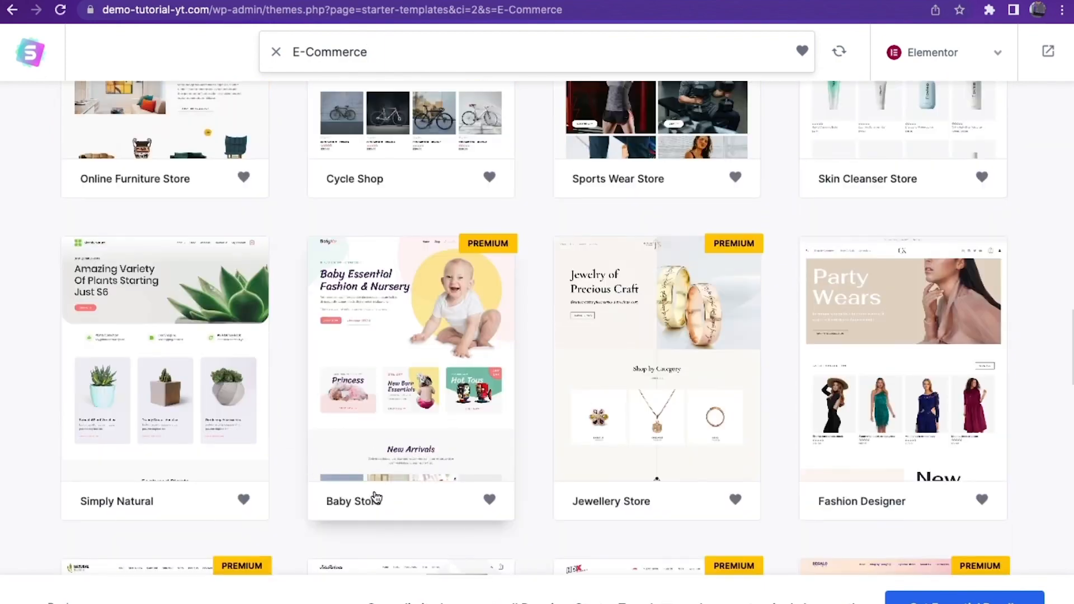
pyautogui.scroll(-1, 376, 497)
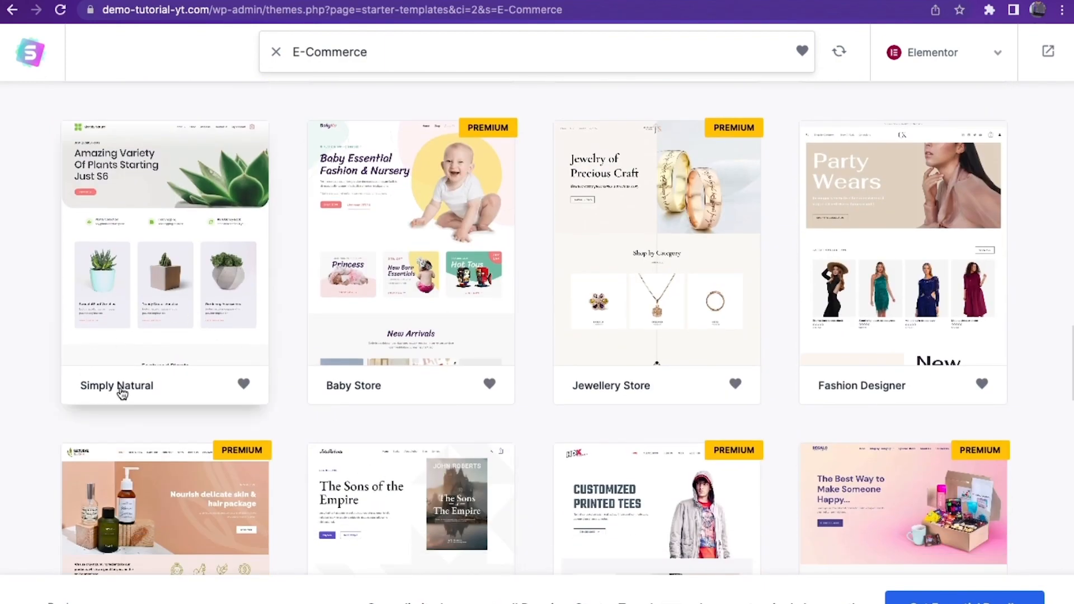
pyautogui.click(182, 297)
# Step: Continue past the logo step, keep the default colors and Poppins fonts, and build the website with the preset import options
pyautogui.click(132, 513)
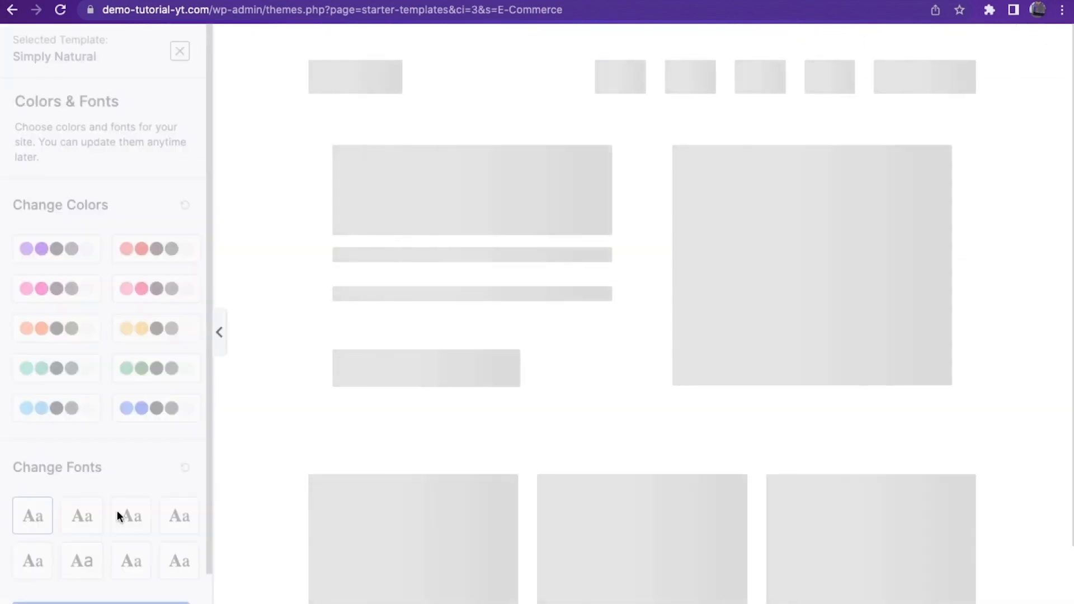
pyautogui.scroll(-3, 136, 505)
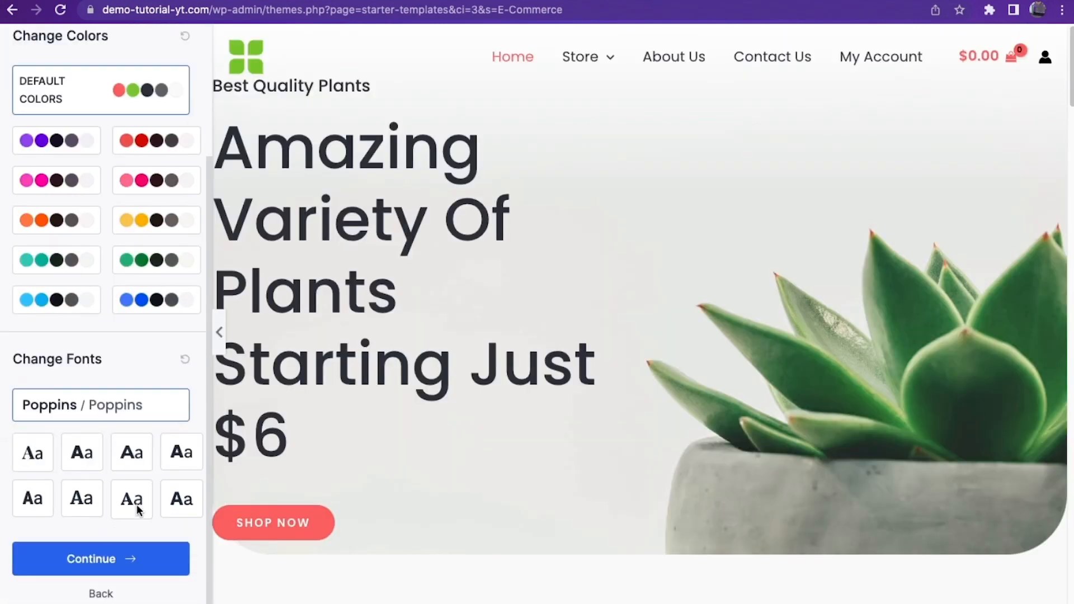
pyautogui.click(118, 560)
pyautogui.scroll(-2, 540, 540)
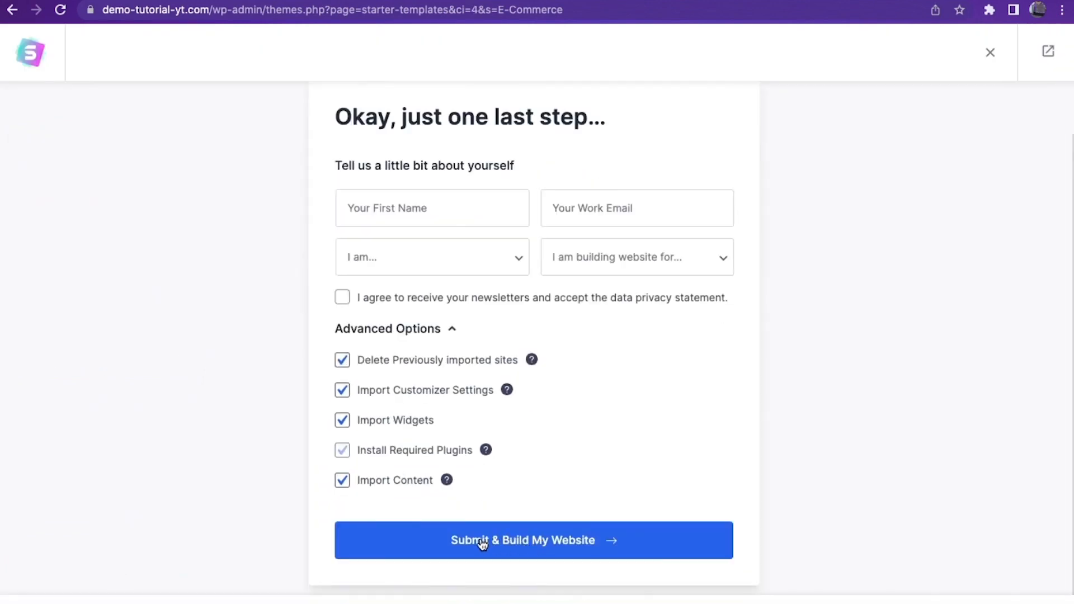
pyautogui.click(553, 542)
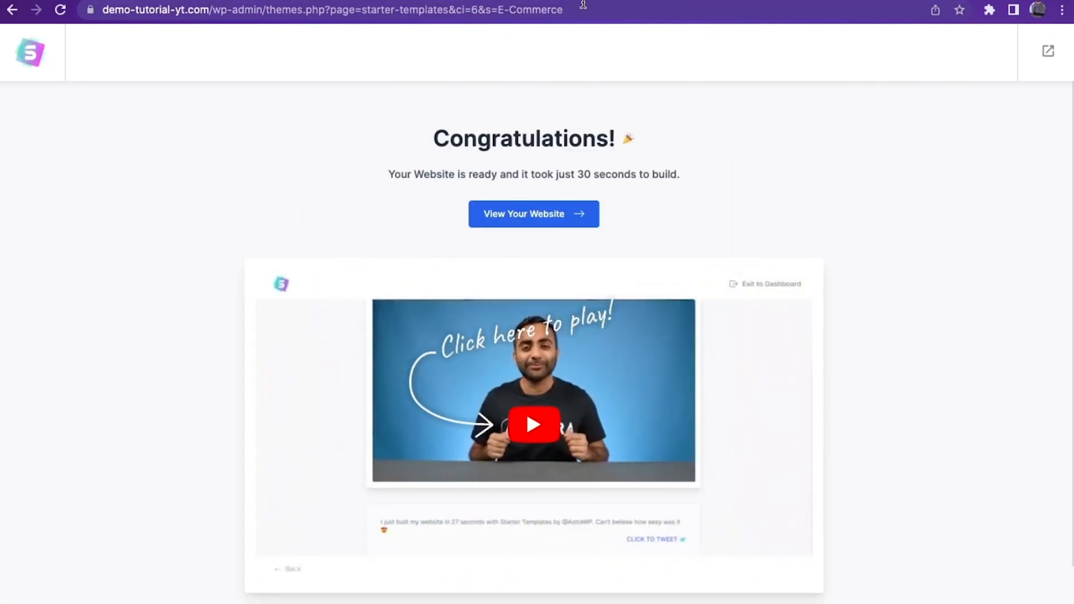
# Step: View the newly built website and review its home page down to the Testimonials section
pyautogui.click(541, 210)
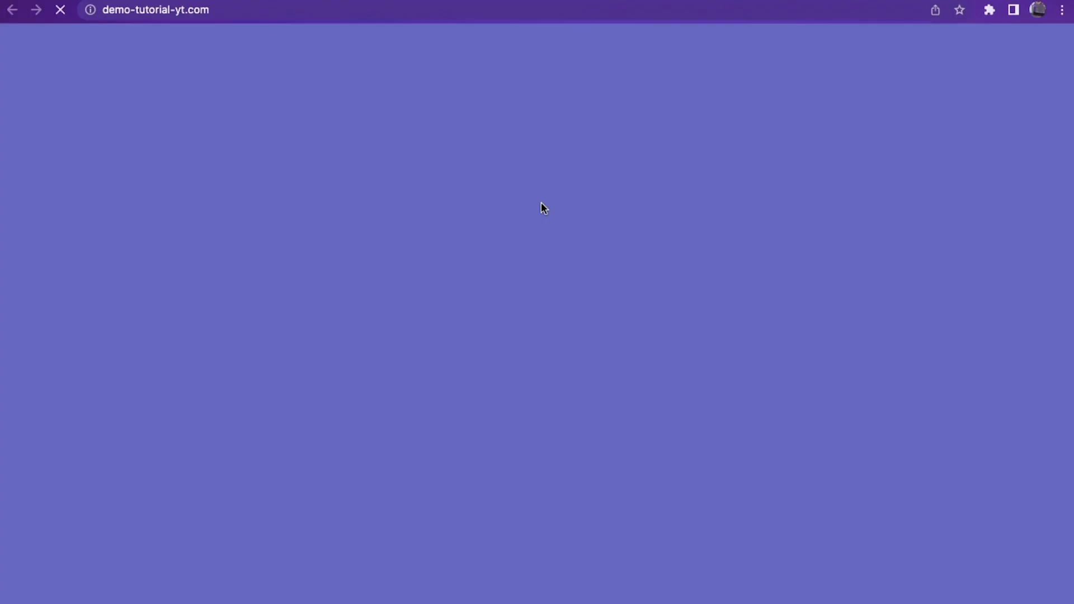
pyautogui.scroll(-5, 443, 259)
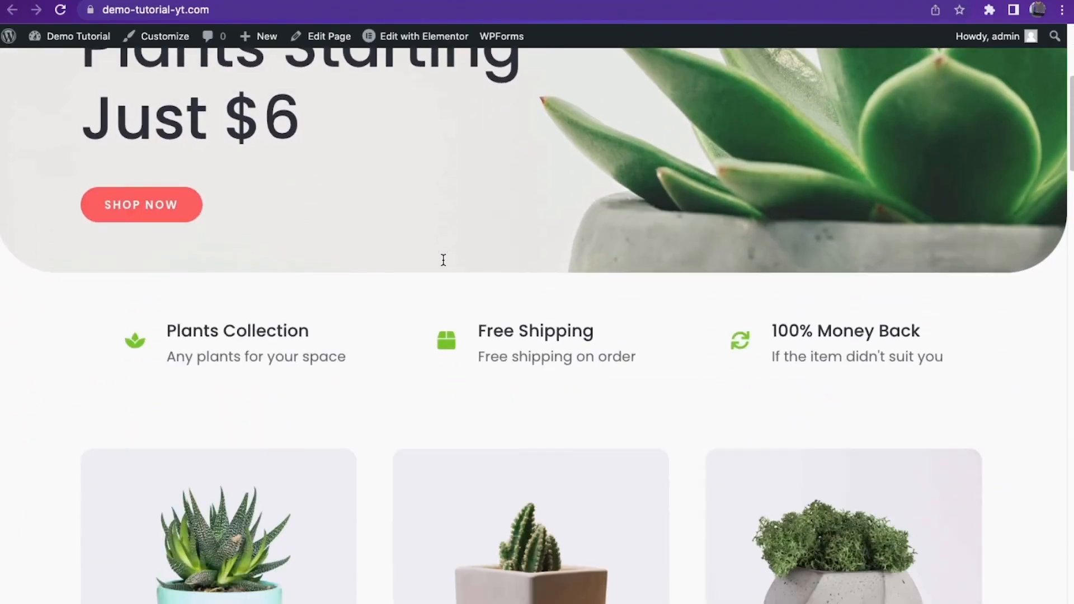
pyautogui.scroll(-4, 444, 259)
pyautogui.scroll(-12, 443, 262)
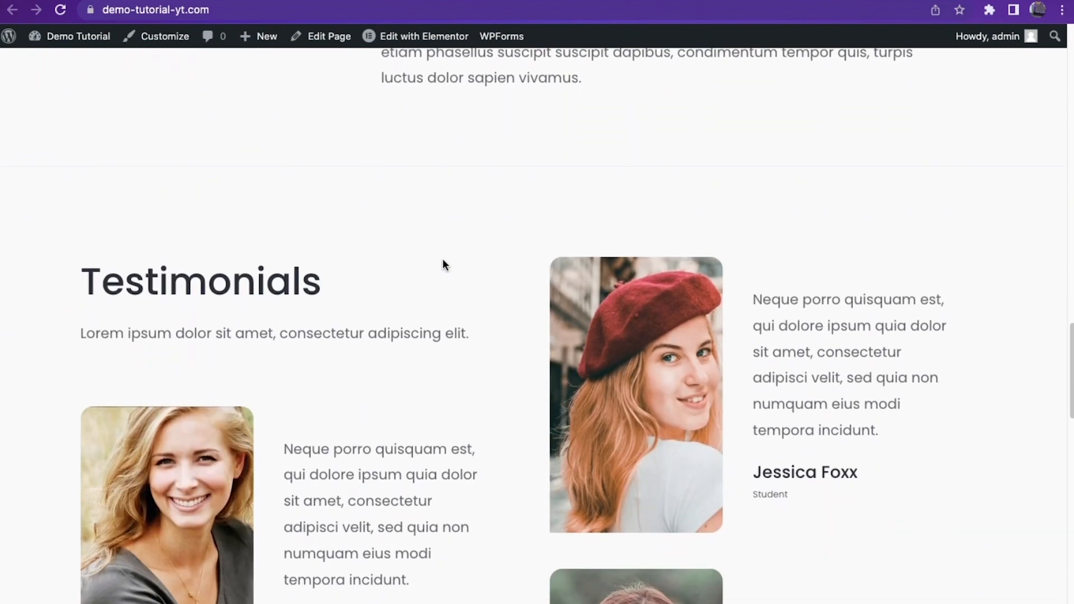
pyautogui.scroll(20, 443, 261)
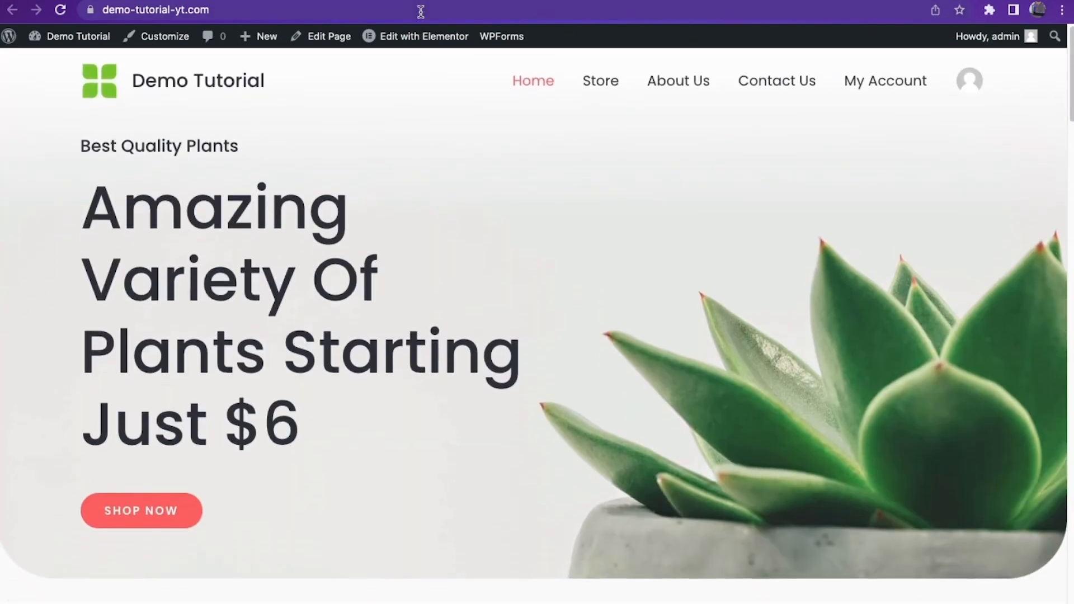
# Step: Return to the site's admin dashboard and list all pages
pyautogui.moveTo(410, 48)
pyautogui.moveTo(69, 36)
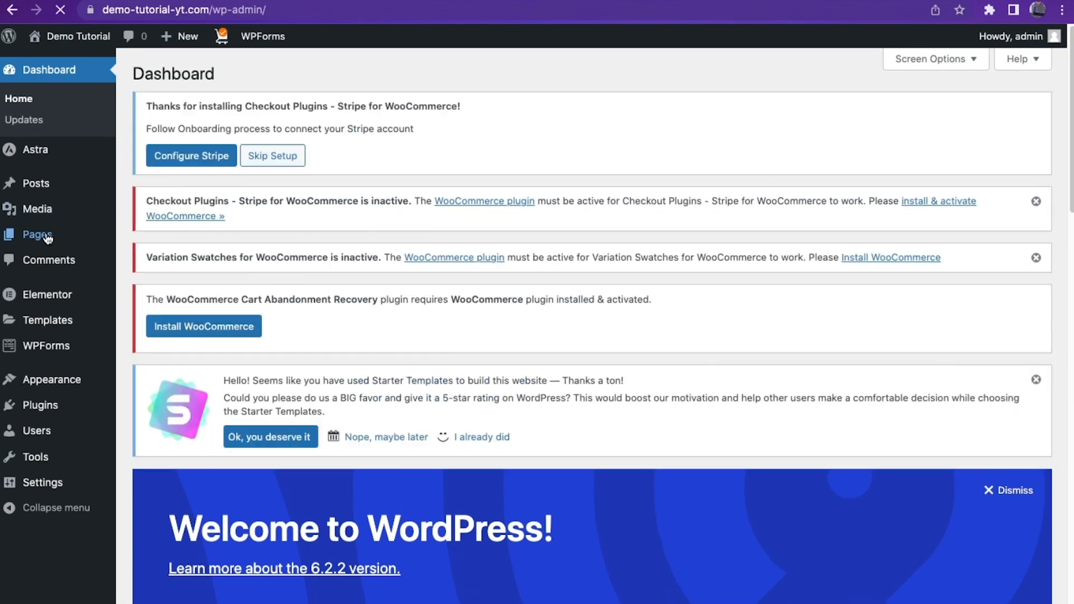
pyautogui.moveTo(42, 235)
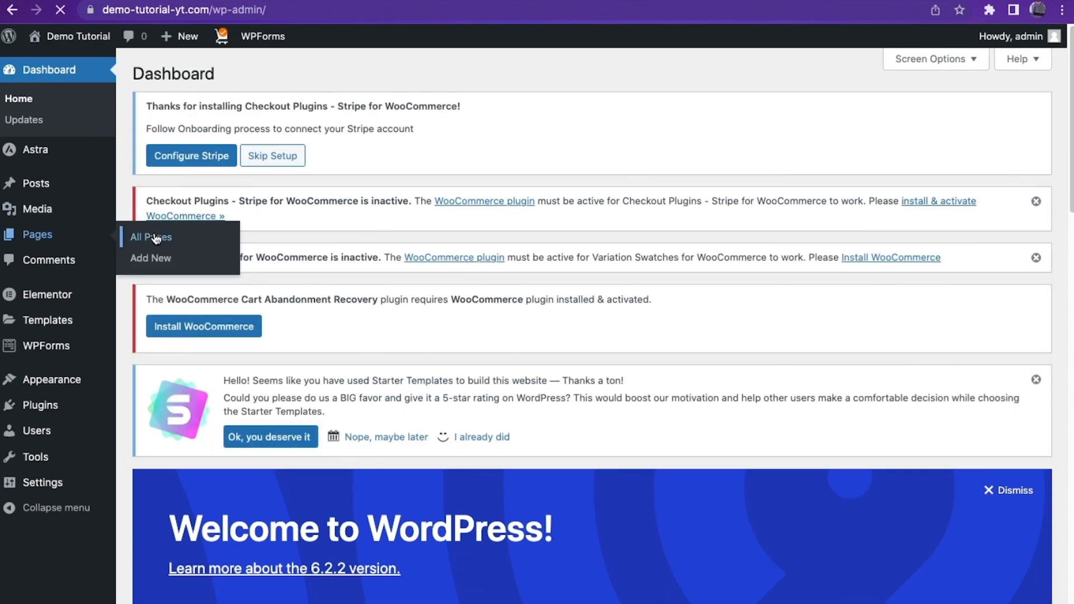
pyautogui.click(157, 238)
pyautogui.scroll(-5, 436, 325)
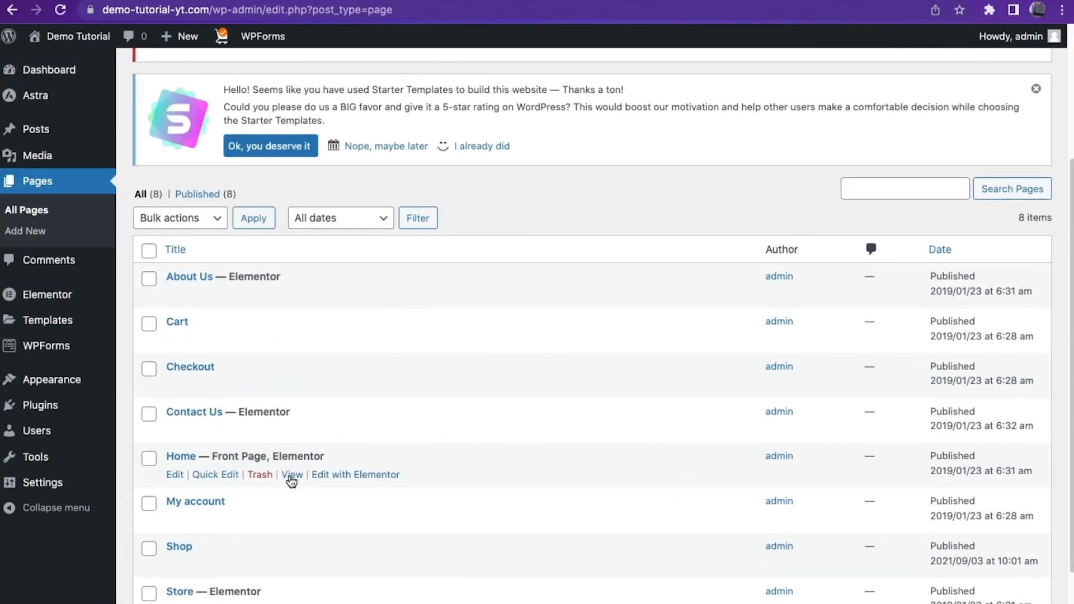
# Step: View the live Home page in a new browser tab
pyautogui.rightClick(290, 474)
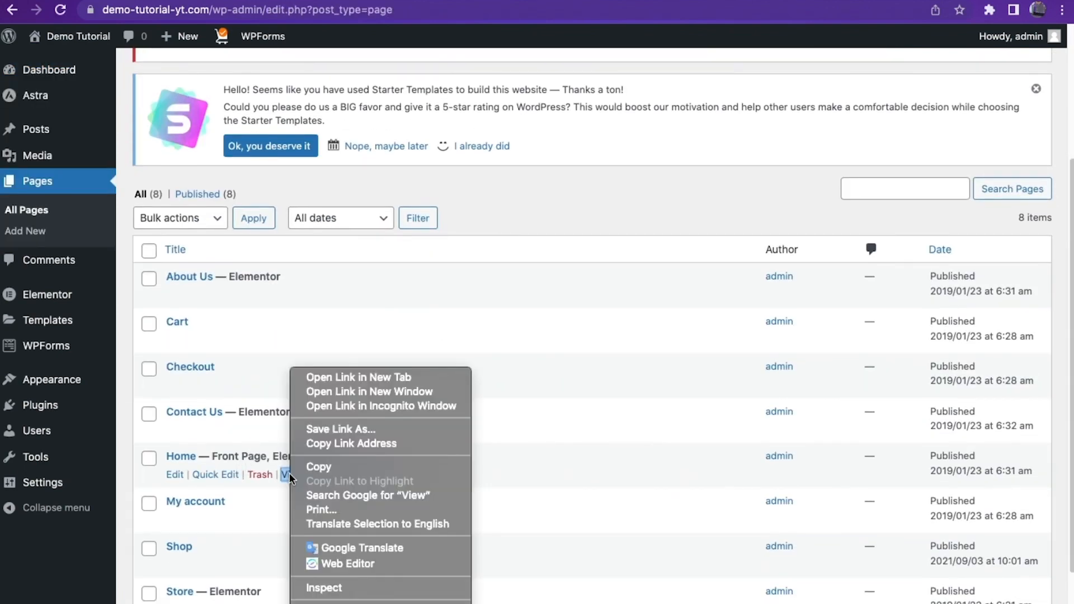
pyautogui.click(384, 379)
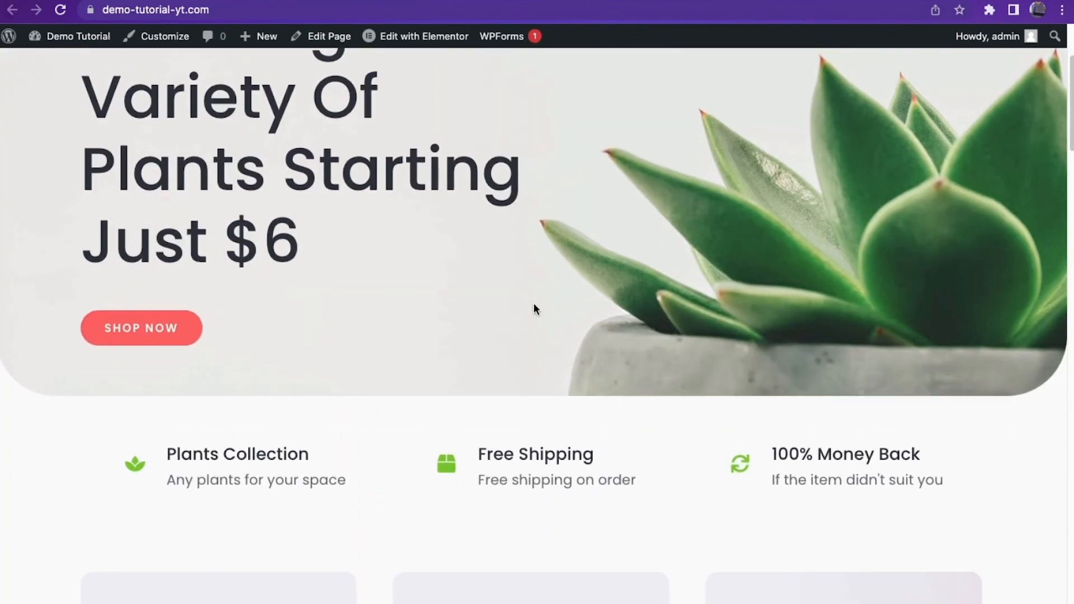
pyautogui.scroll(-3, 533, 305)
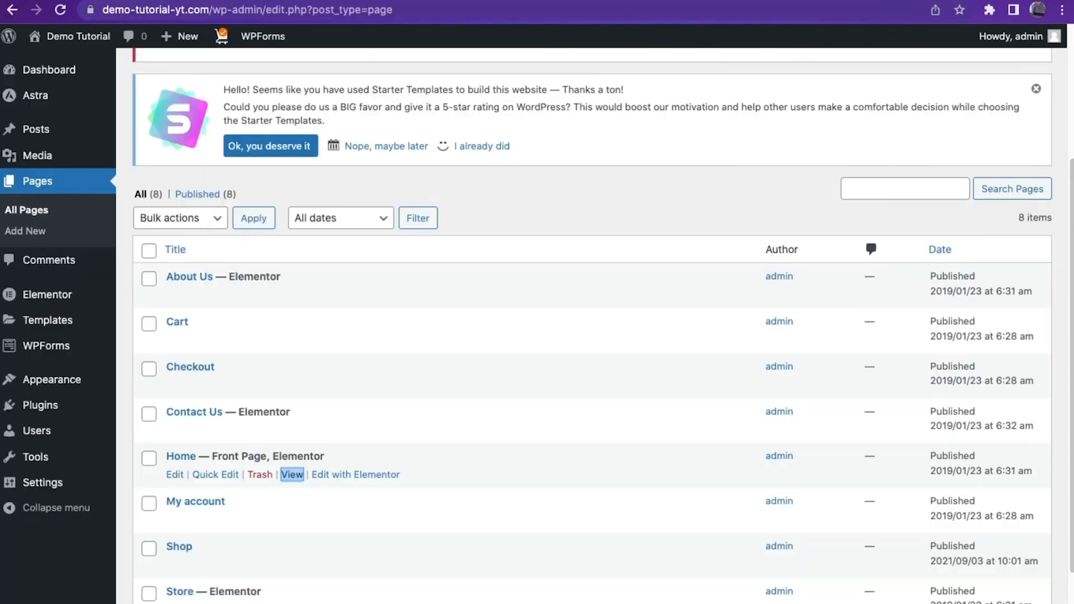
# Step: Open the Home page in the Elementor editor and choose to activate containers from its What's New announcements
pyautogui.click(334, 475)
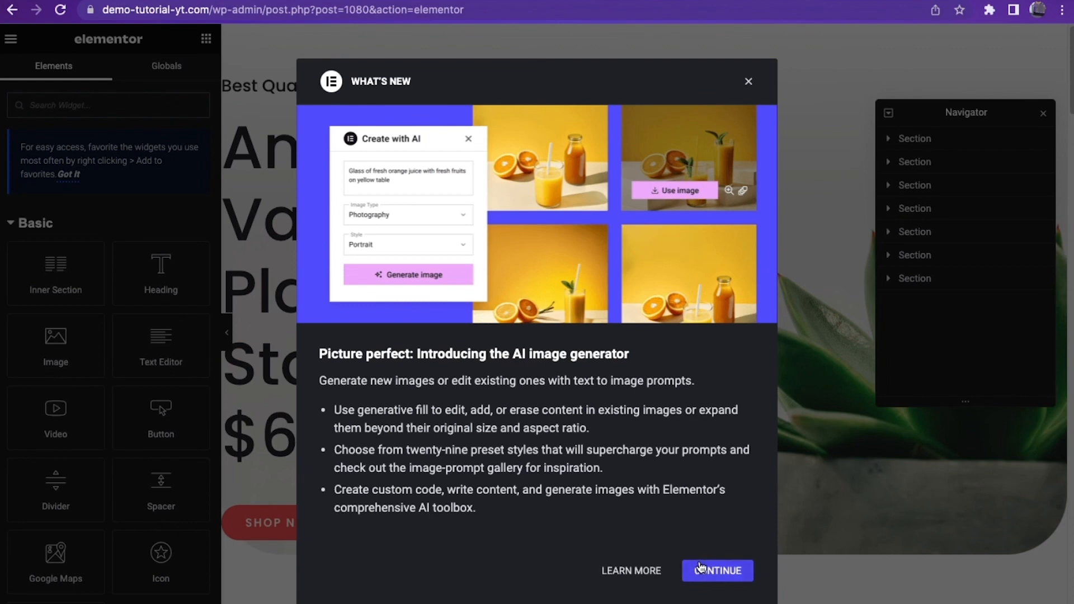
pyautogui.click(727, 573)
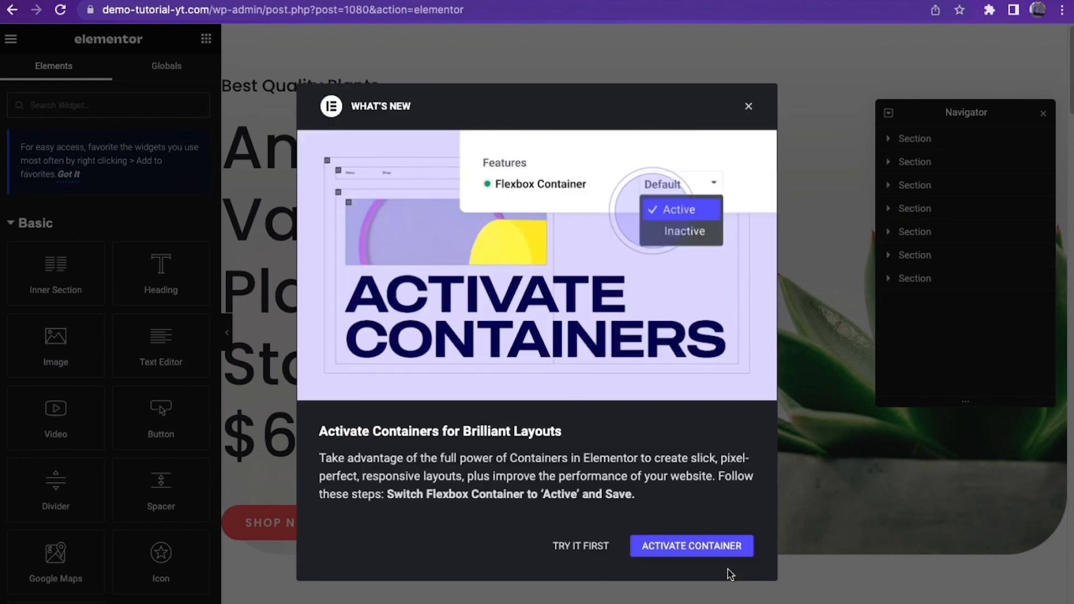
pyautogui.click(677, 546)
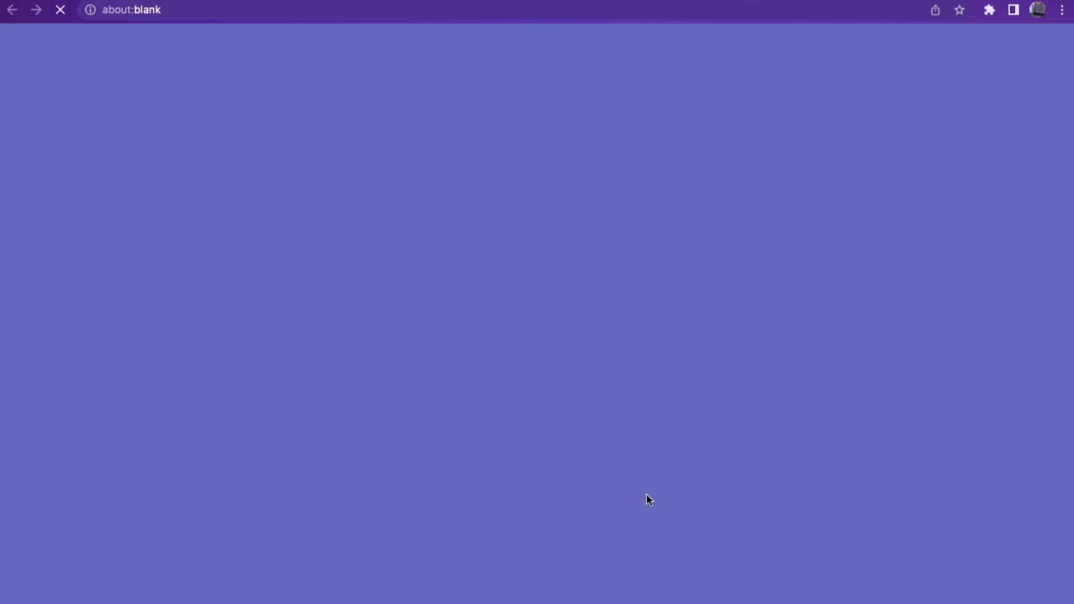
# Step: Set the Flexbox Container experiment to Active in the Elementor settings and save the changes
pyautogui.scroll(-1, 287, 407)
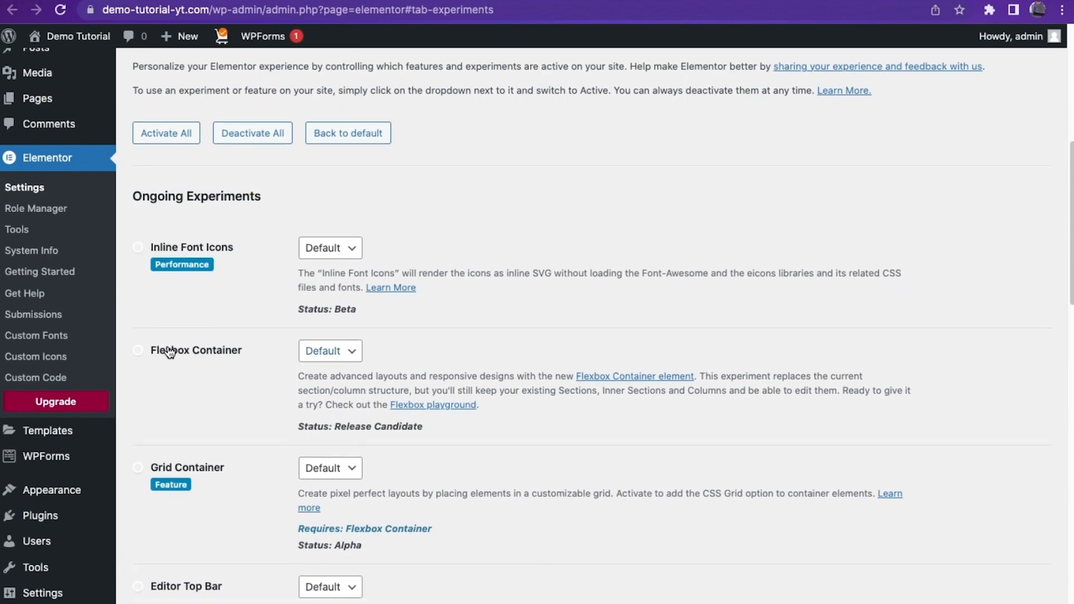
pyautogui.click(323, 356)
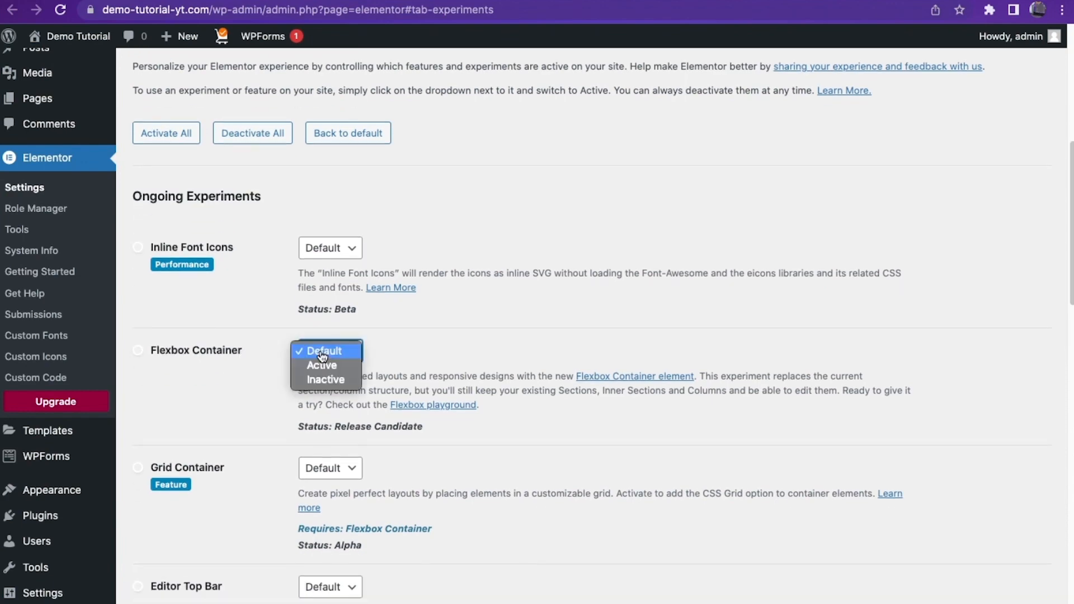
pyautogui.click(323, 365)
pyautogui.scroll(-15, 232, 537)
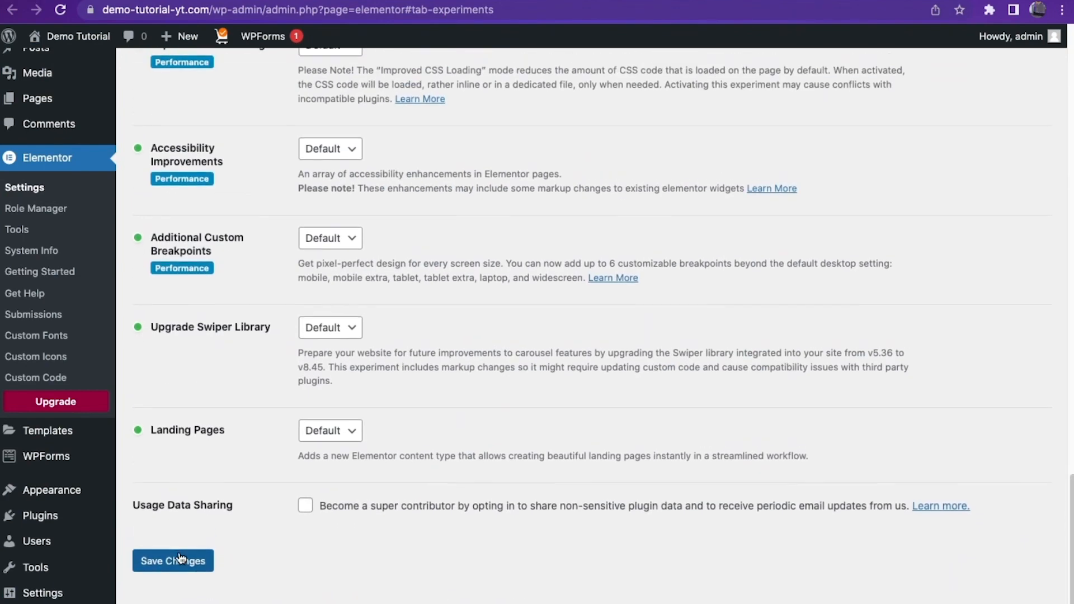
pyautogui.click(181, 558)
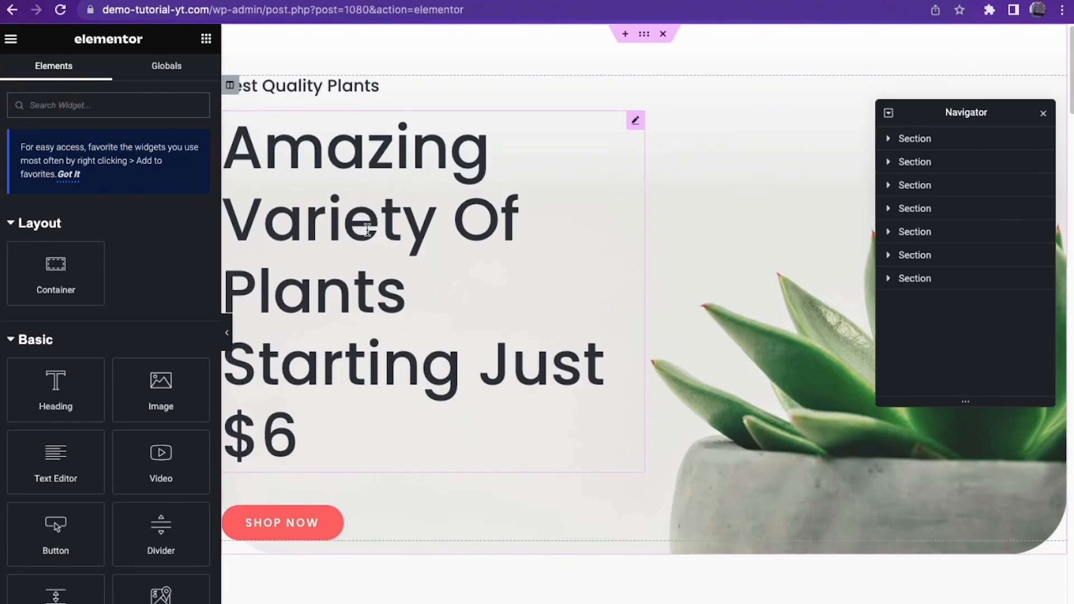
# Step: Delete "ting" from "Starting" in the large hero heading's title and enter it again
pyautogui.click(368, 229)
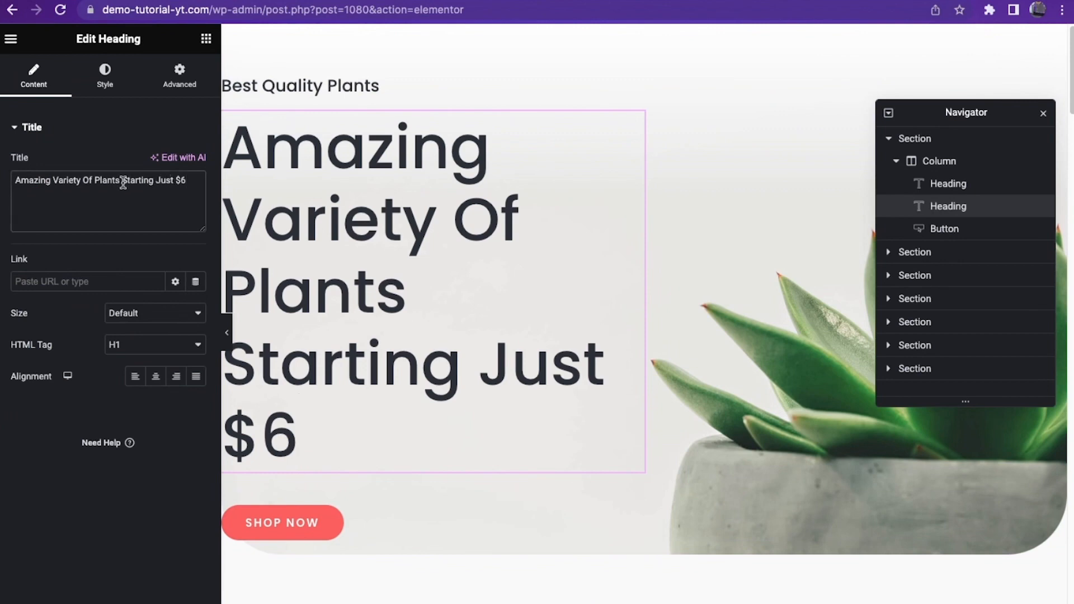
pyautogui.click(153, 180)
pyautogui.press('BackSpace')
pyautogui.press('BackSpace')
pyautogui.press('BackSpace')
pyautogui.press('BackSpace')
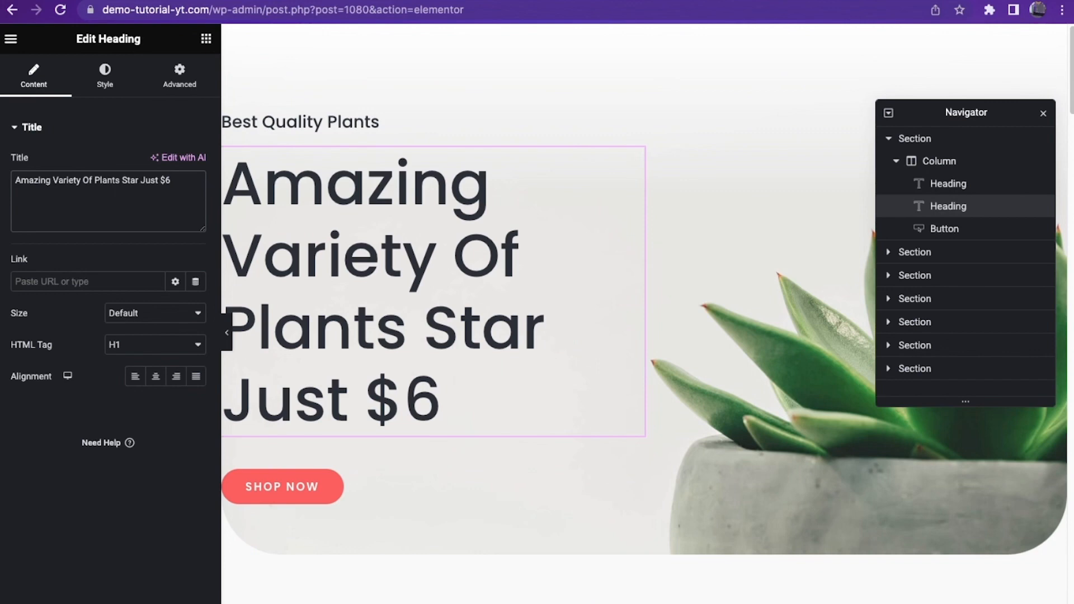
pyautogui.write('ting')
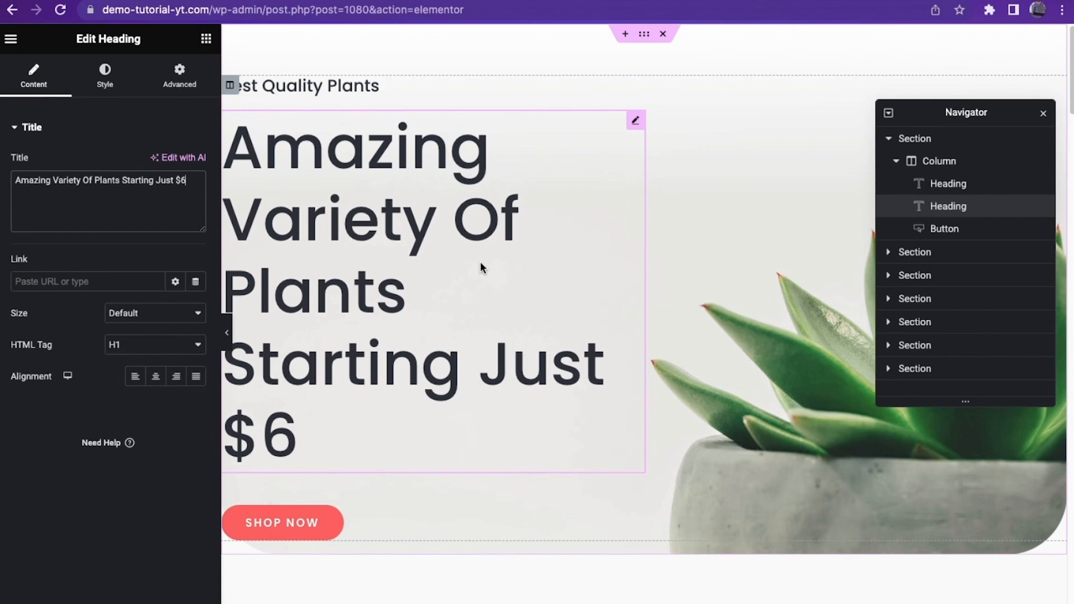
# Step: Shorten the hero section's Shop Now button text to "Shop"
pyautogui.scroll(-2, 480, 261)
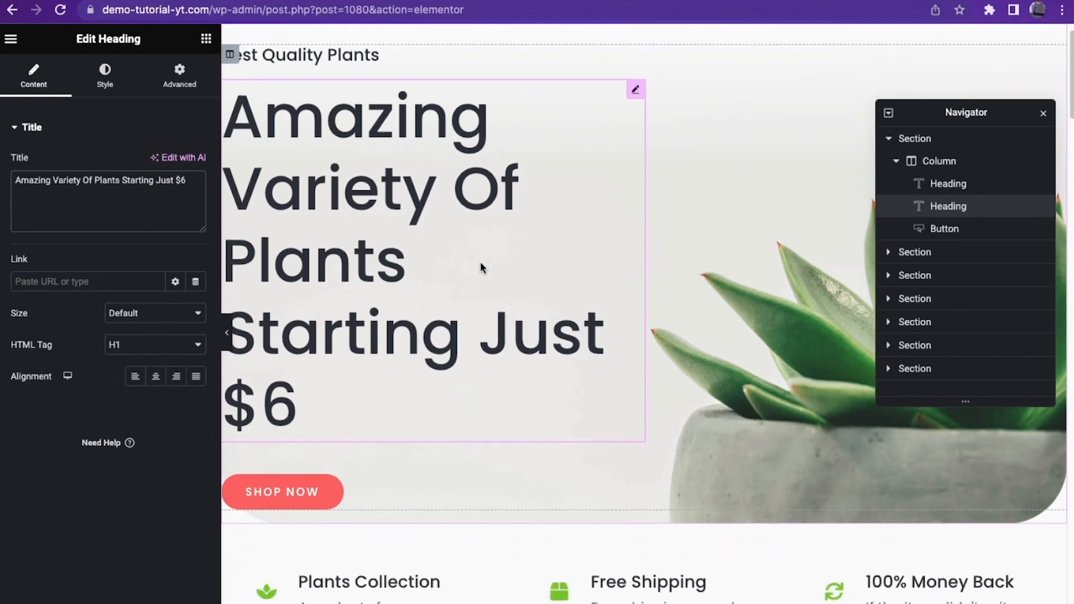
pyautogui.click(297, 460)
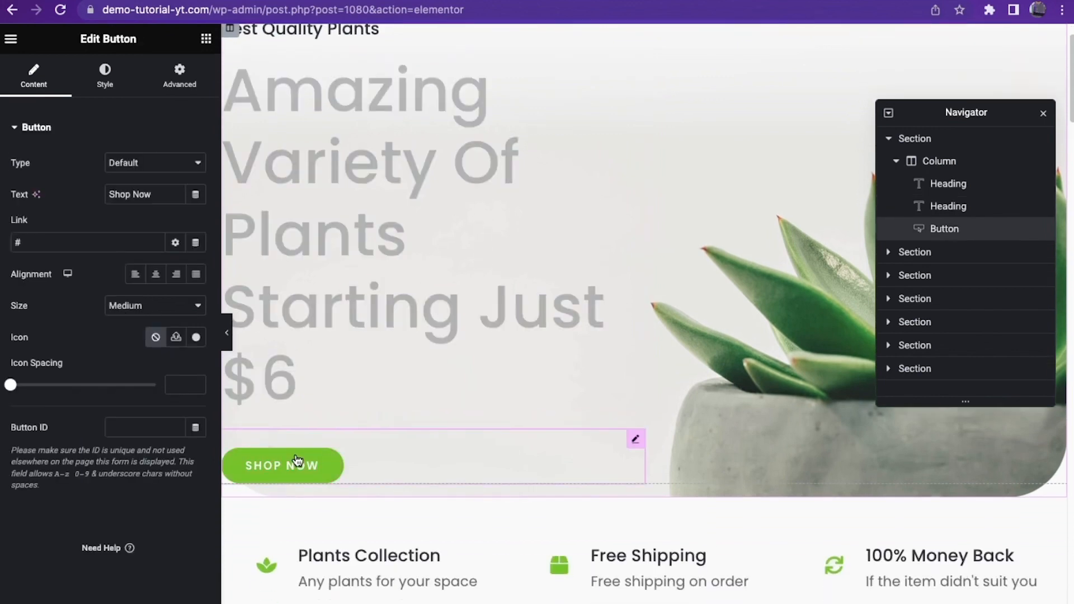
pyautogui.click(164, 194)
pyautogui.press('BackSpace')
pyautogui.press('BackSpace')
pyautogui.press('BackSpace')
pyautogui.press('BackSpace')
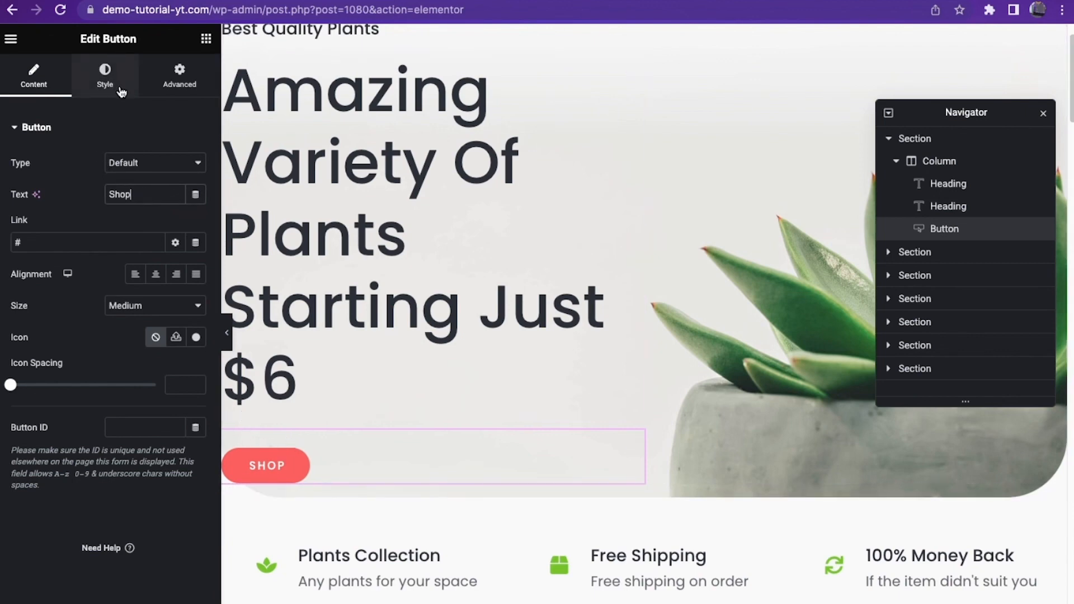
# Step: Give the hero button a custom black text color in its normal state
pyautogui.click(120, 89)
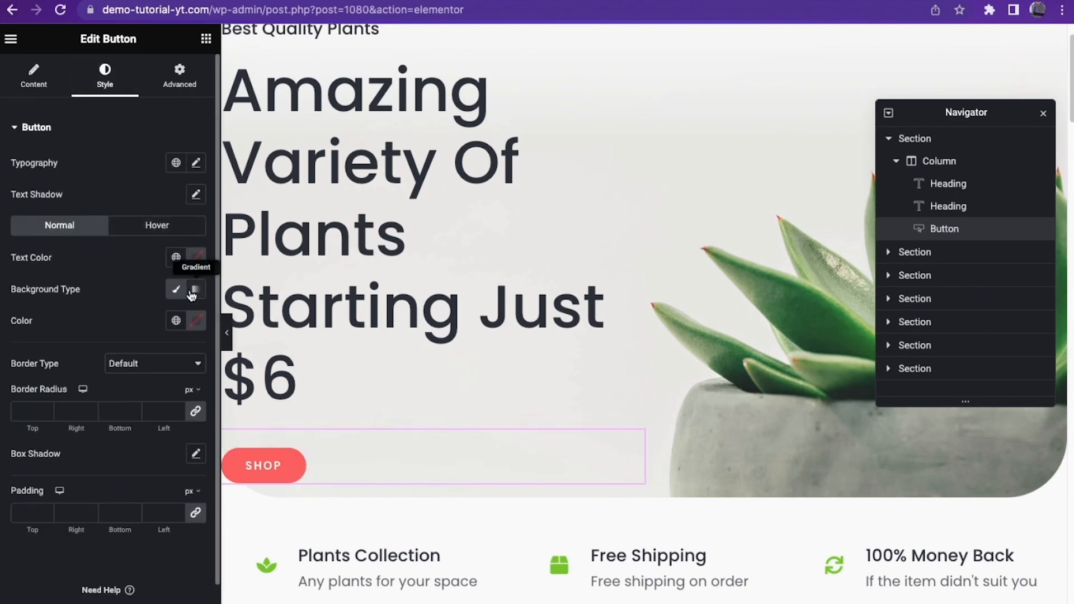
pyautogui.click(195, 257)
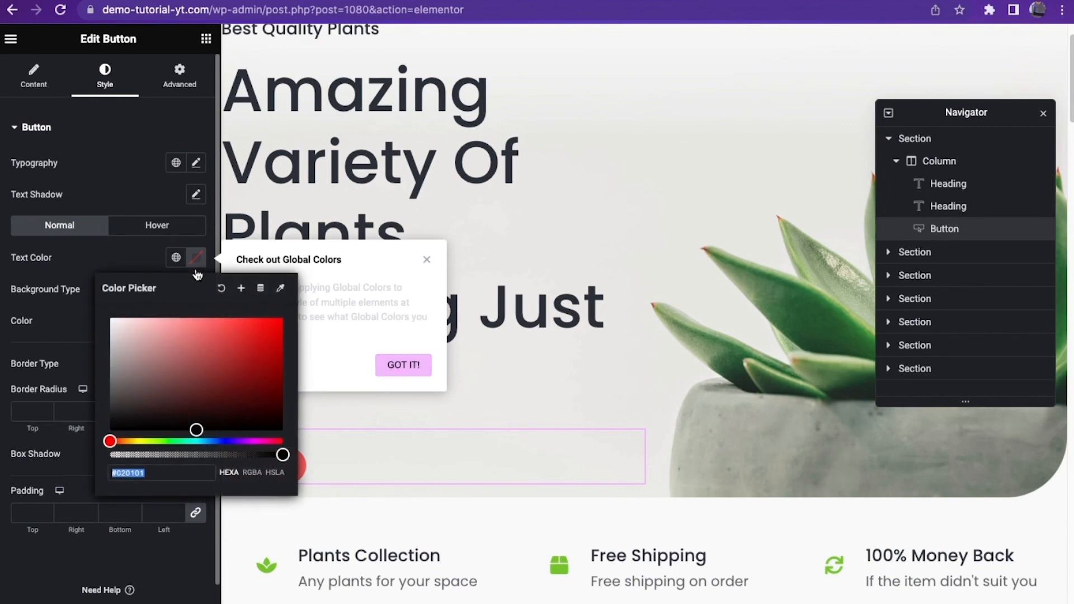
pyautogui.moveTo(144, 413); pyautogui.dragTo(131, 335)
pyautogui.click(202, 212)
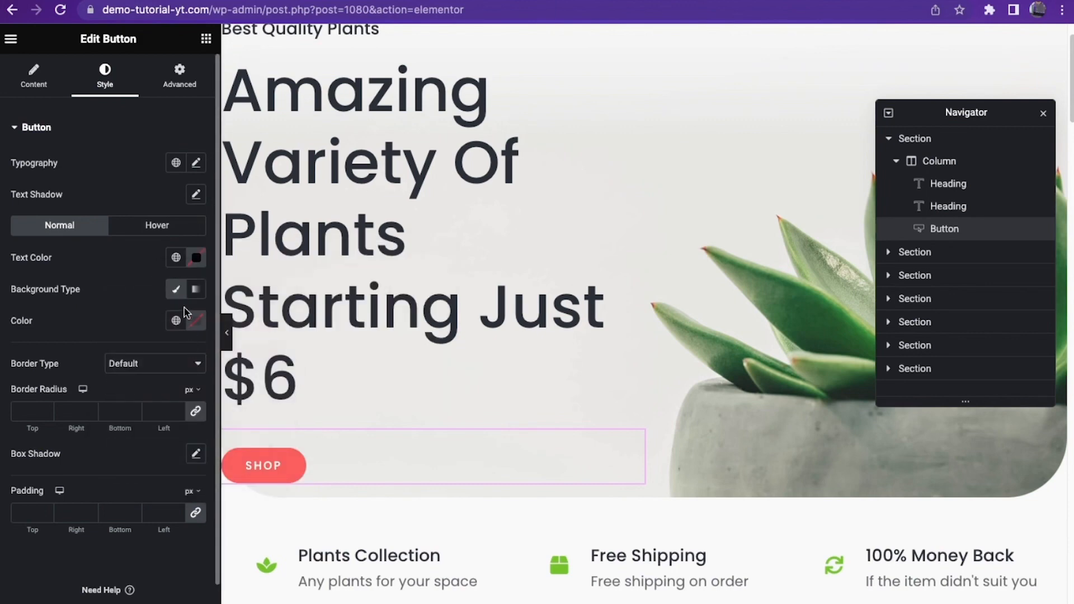
# Step: Change the hero button's normal background color to a vivid blue
pyautogui.click(198, 323)
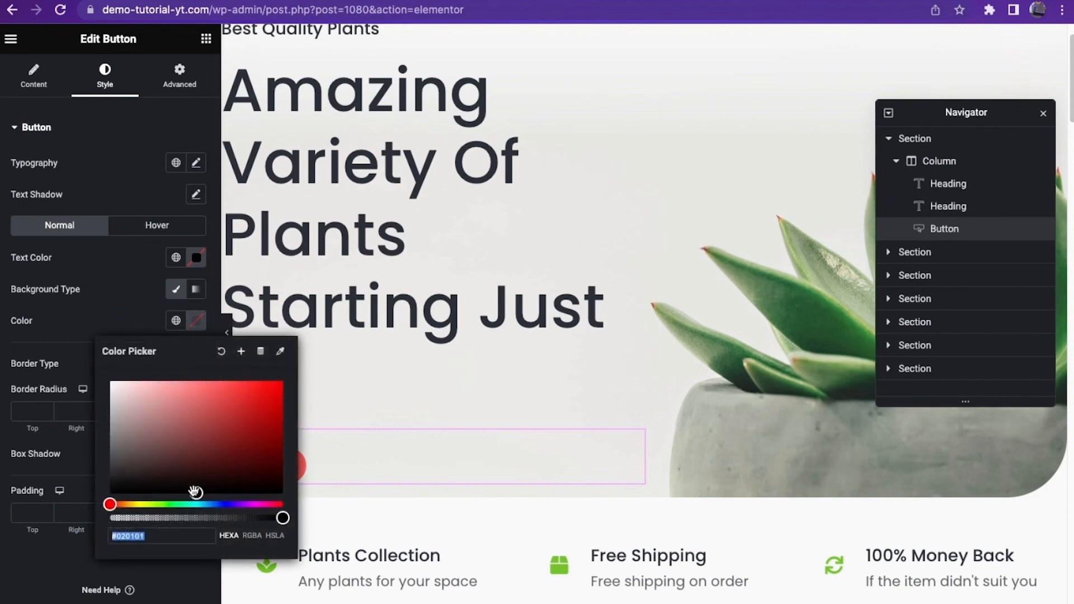
pyautogui.moveTo(196, 492); pyautogui.dragTo(217, 405)
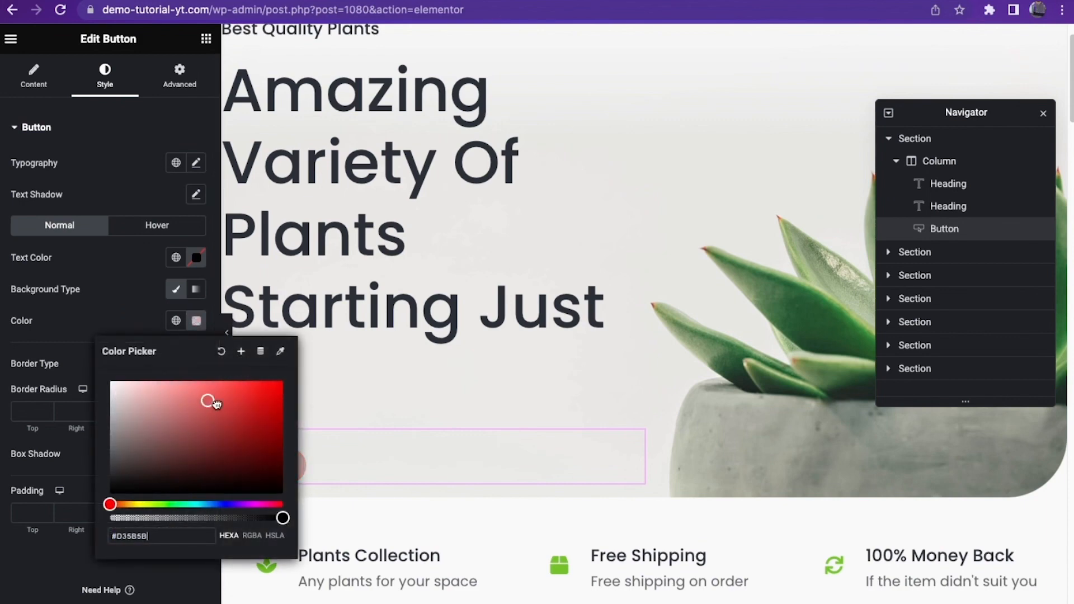
pyautogui.click(231, 504)
pyautogui.moveTo(282, 408); pyautogui.dragTo(293, 380)
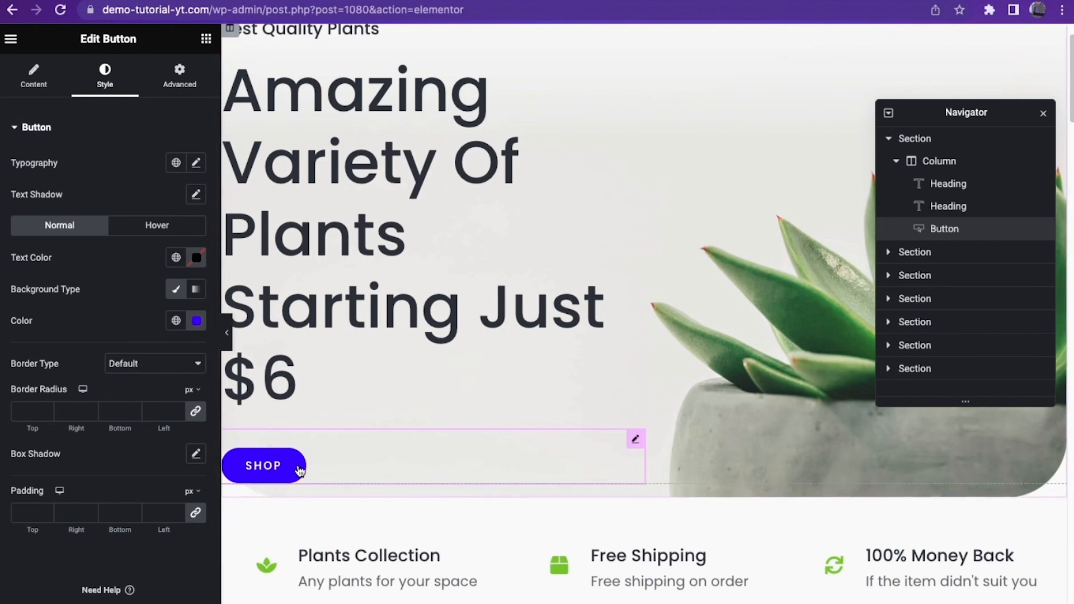
# Step: Browse the icon library for the Plants Collection icon box and close it without choosing another icon
pyautogui.scroll(-3, 371, 448)
pyautogui.click(415, 393)
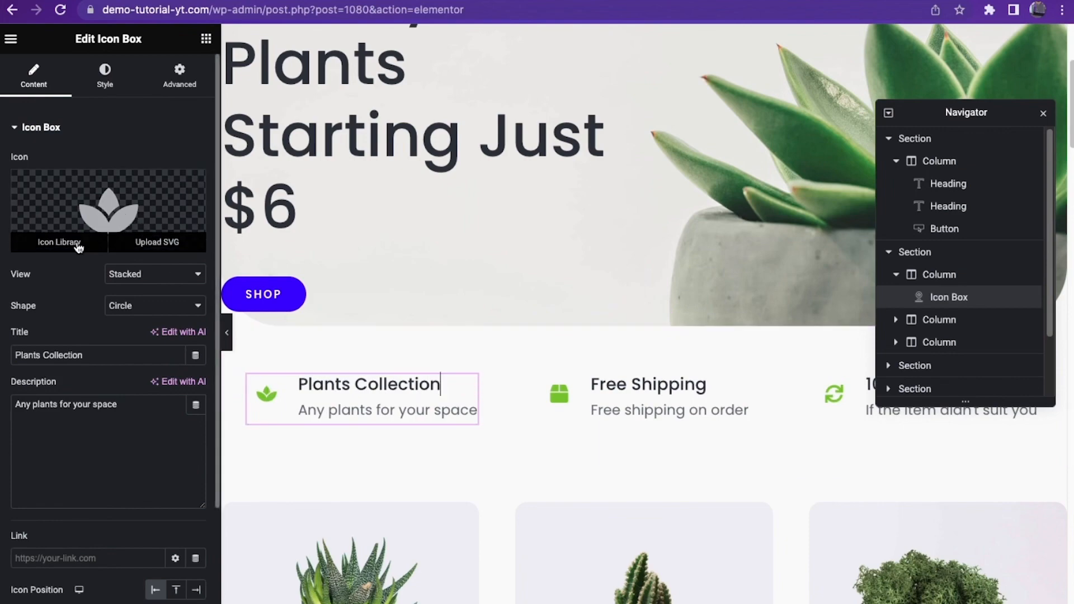
pyautogui.click(66, 243)
pyautogui.scroll(-15, 558, 298)
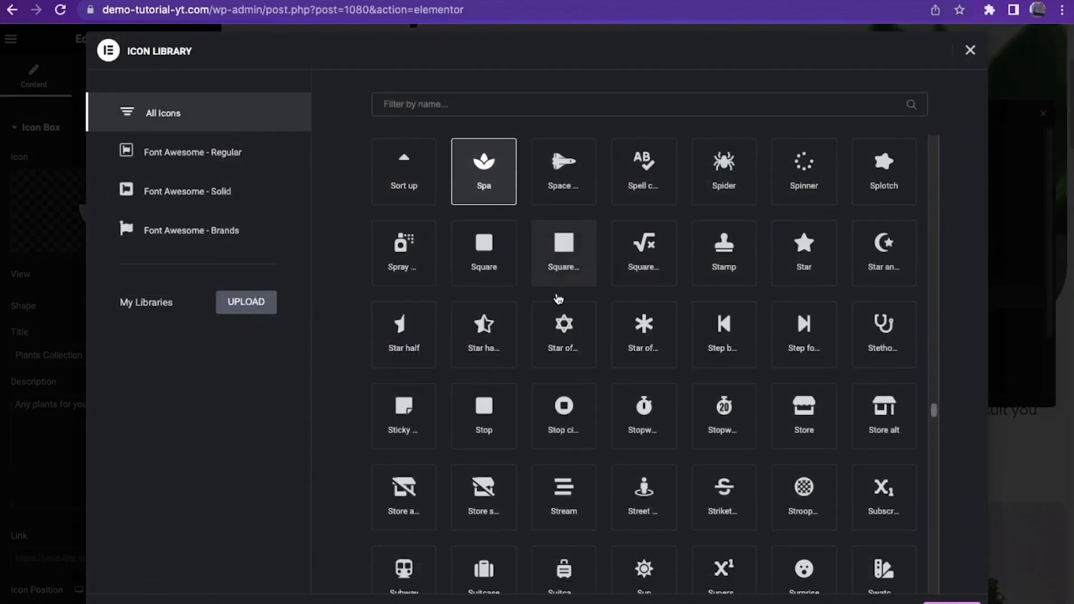
pyautogui.scroll(5, 558, 299)
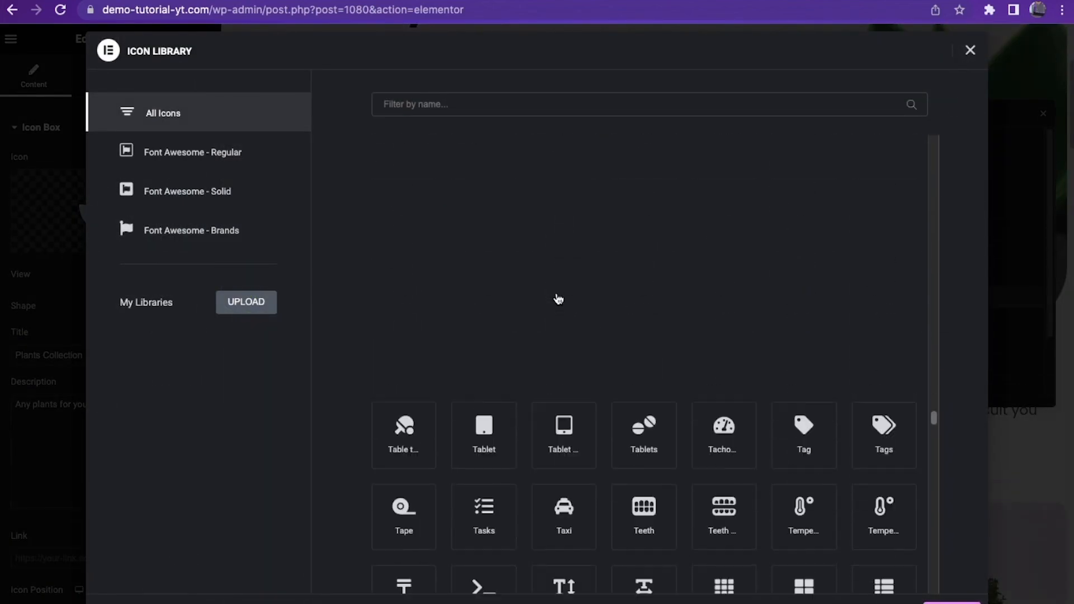
pyautogui.click(970, 50)
# Step: Close the Navigator and open the Beautiful Plant Varieties image box for editing
pyautogui.scroll(-5, 495, 414)
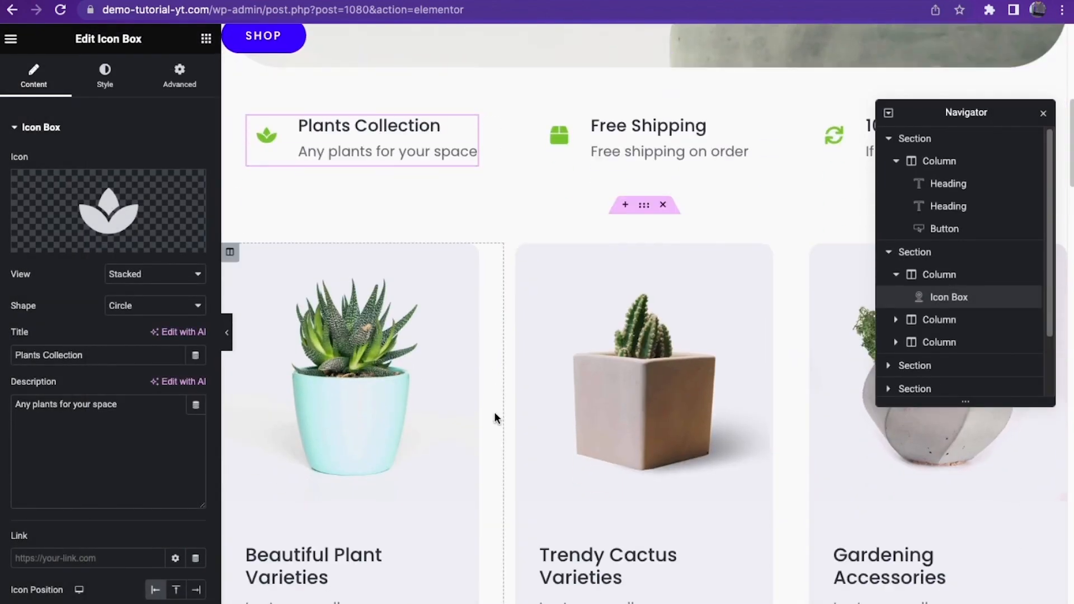
pyautogui.click(1043, 113)
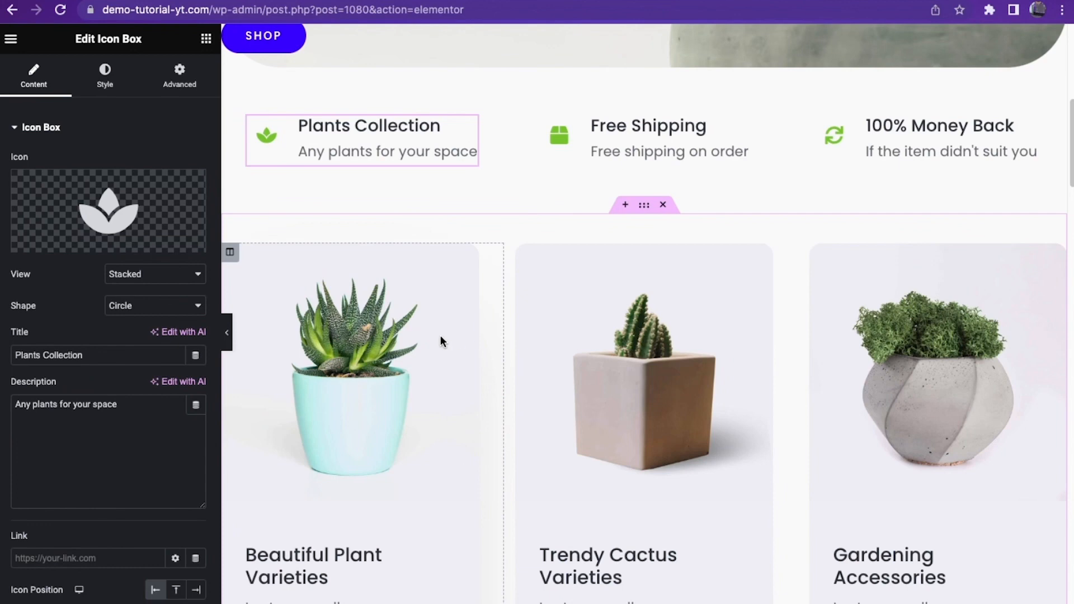
pyautogui.scroll(-3, 441, 334)
pyautogui.click(350, 417)
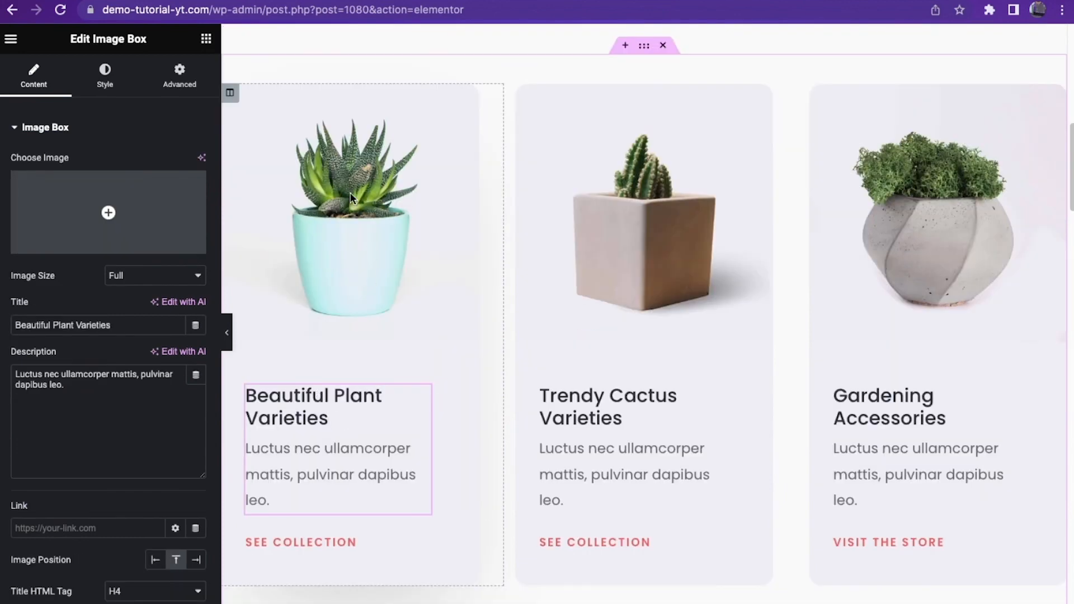
# Step: Replace the hero section's background image with about-bg.jpg from the media library
pyautogui.scroll(10, 521, 149)
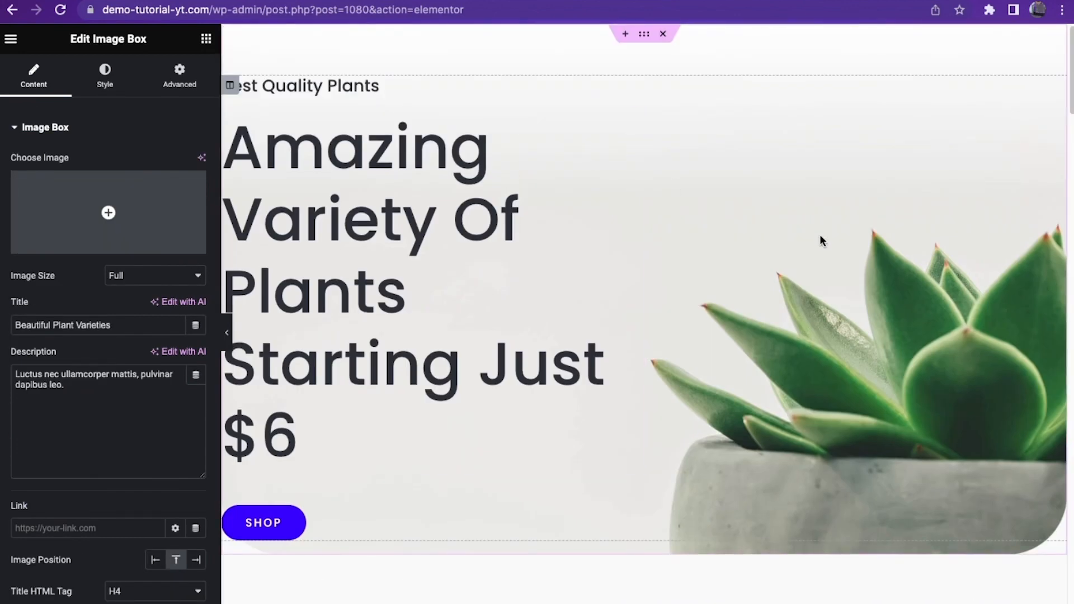
pyautogui.click(644, 34)
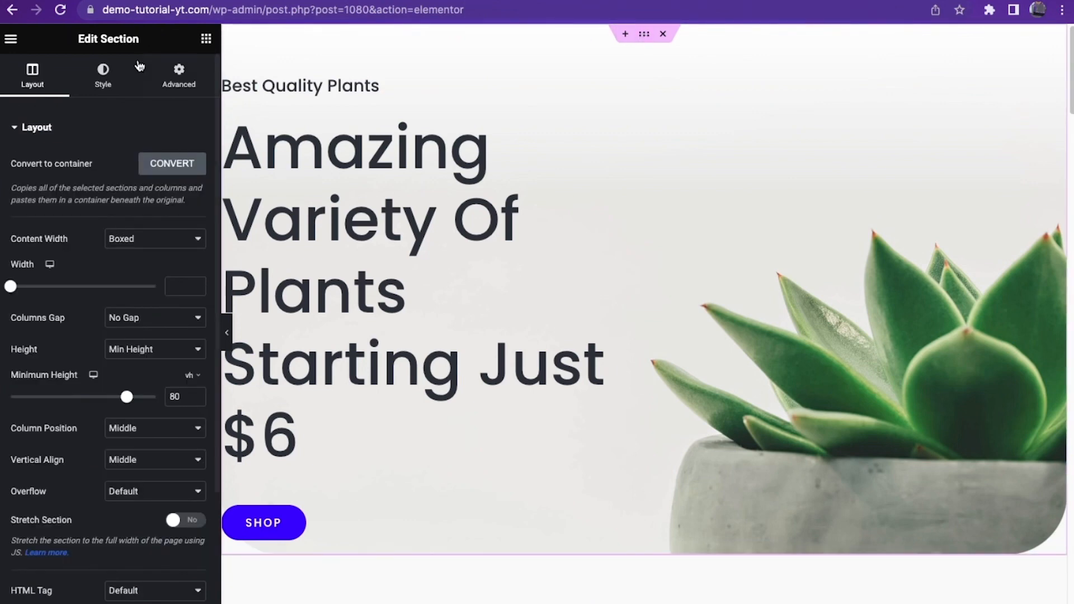
pyautogui.click(97, 77)
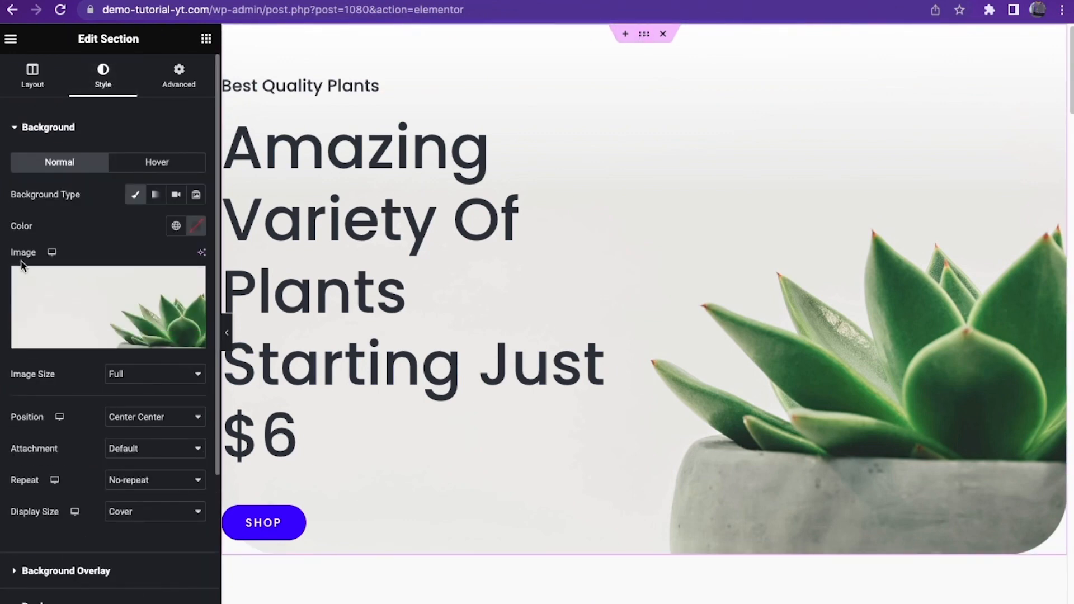
pyautogui.moveTo(117, 344)
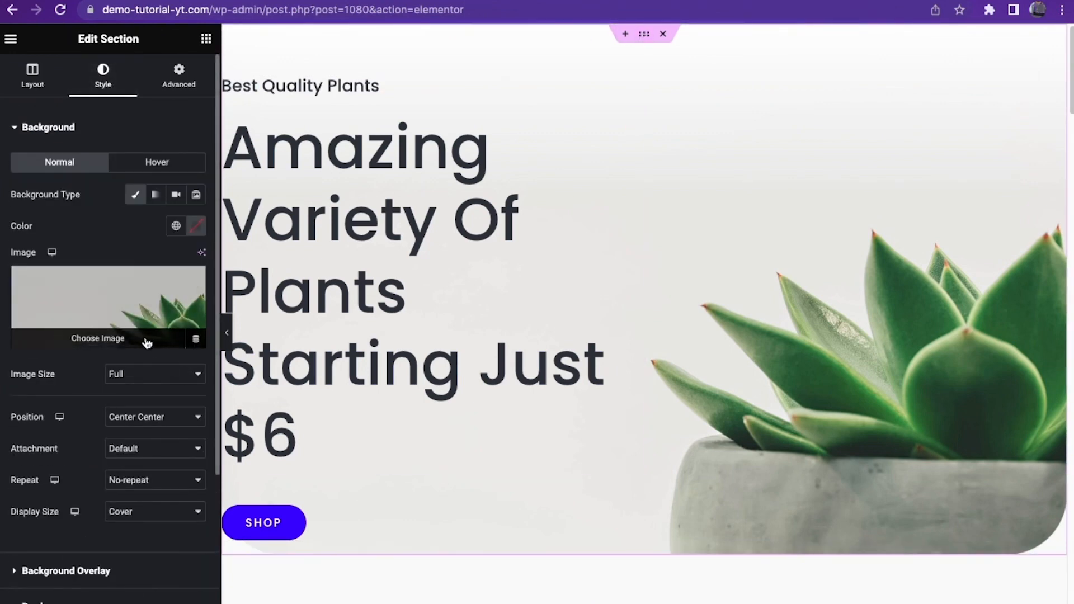
pyautogui.click(144, 340)
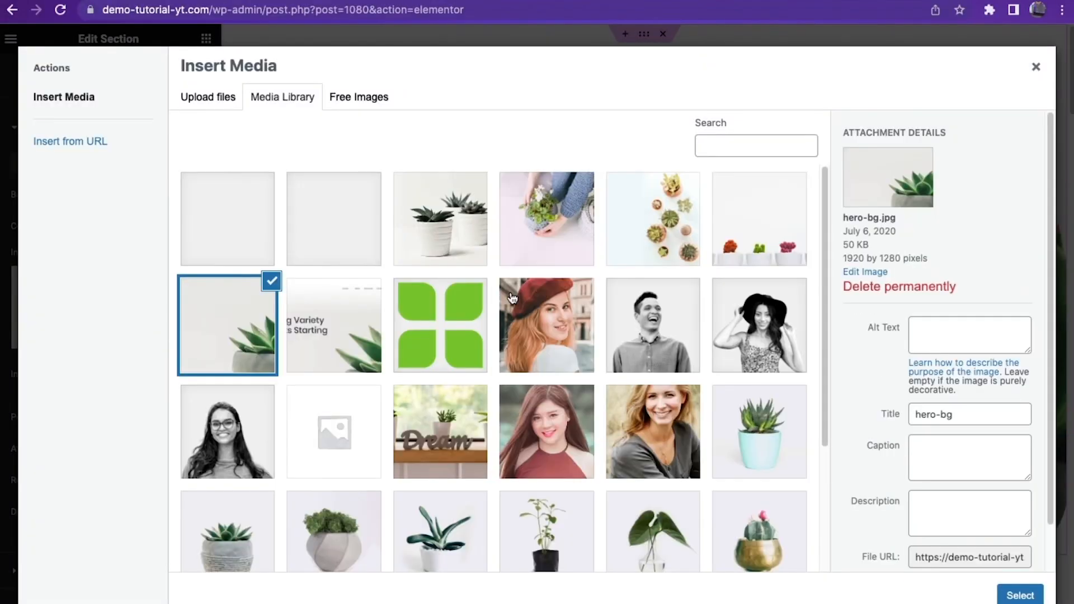
pyautogui.click(553, 230)
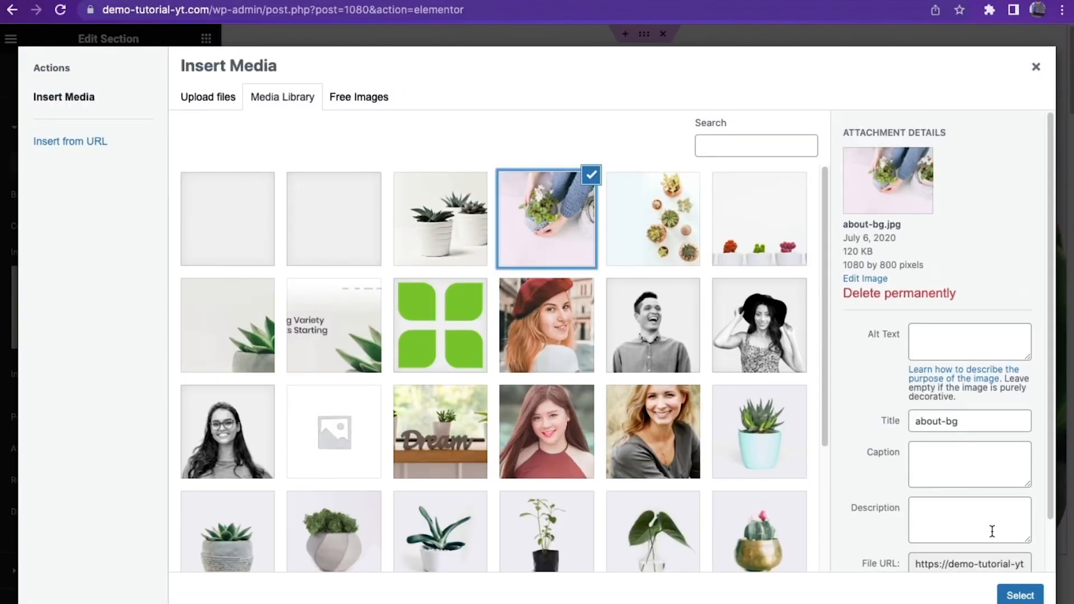
pyautogui.click(1021, 596)
pyautogui.scroll(2, 712, 327)
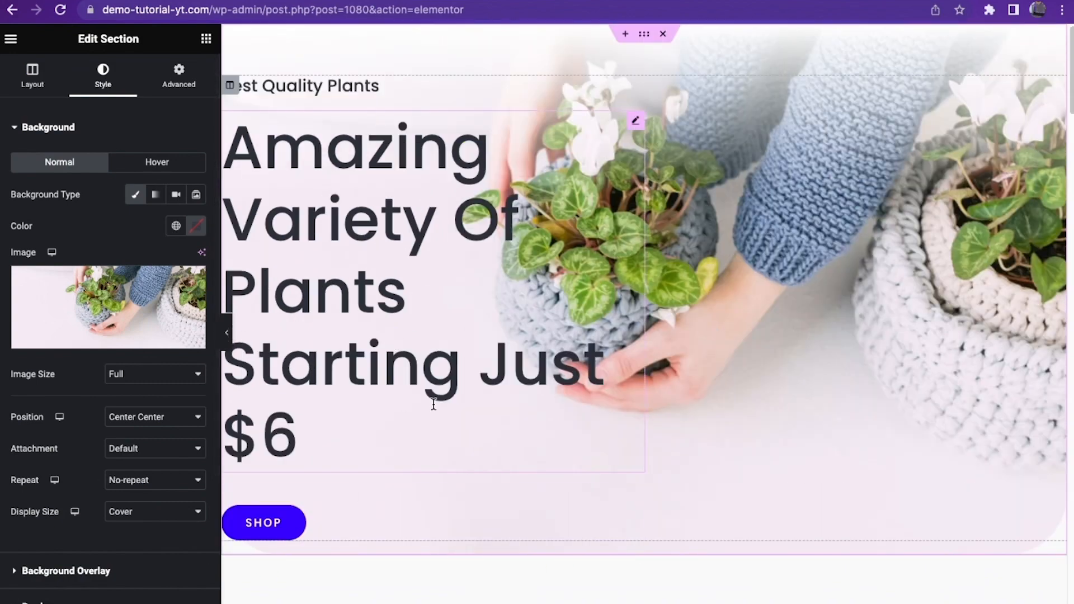
# Step: Review the rest of the Home page in the editor and preview the changes in a new tab
pyautogui.scroll(-15, 431, 402)
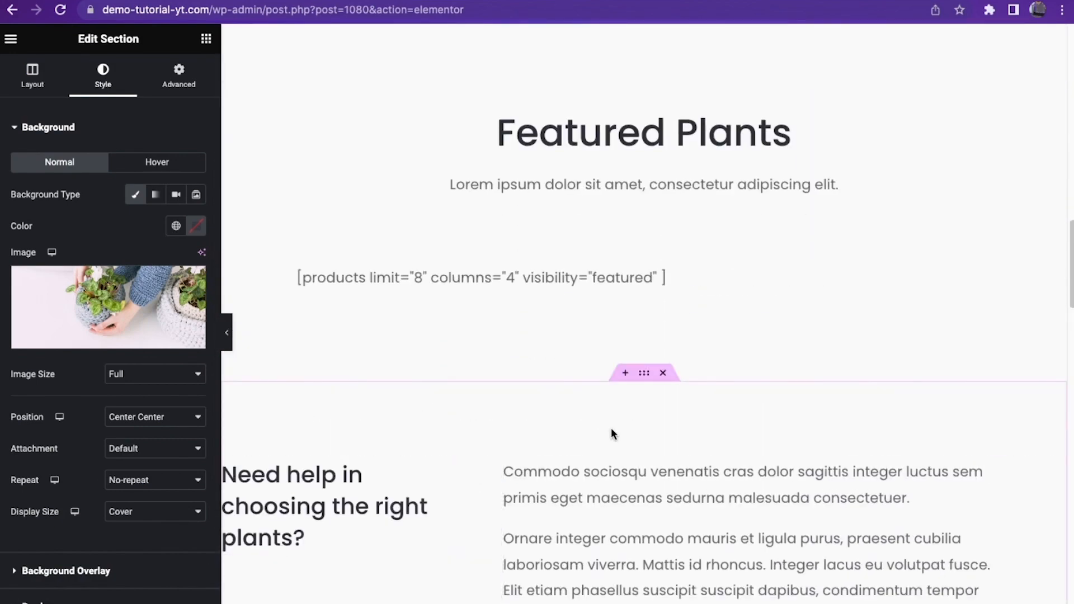
pyautogui.scroll(-4, 614, 435)
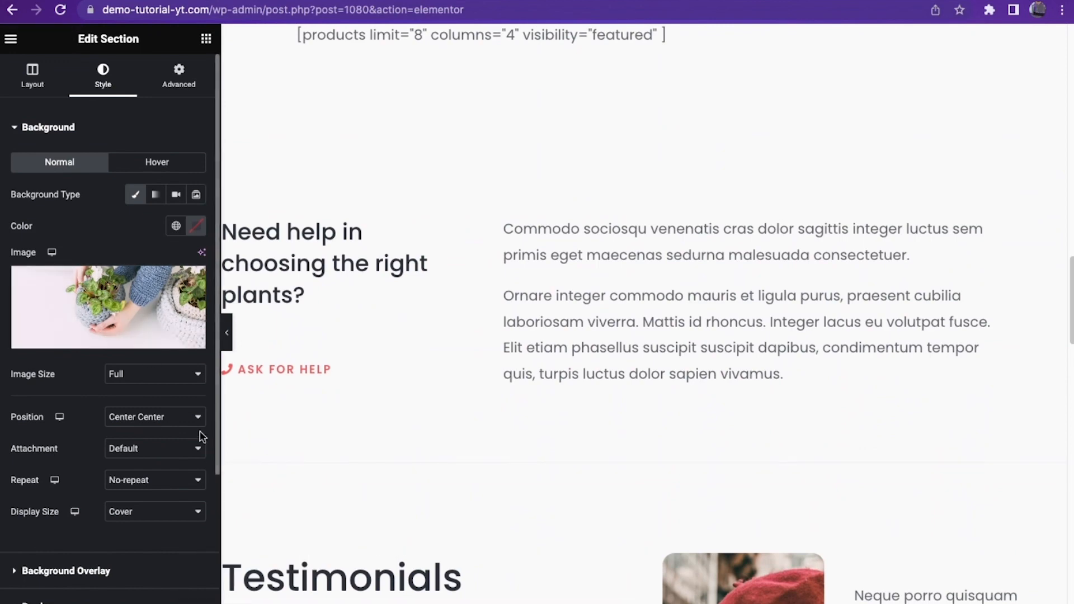
pyautogui.click(128, 602)
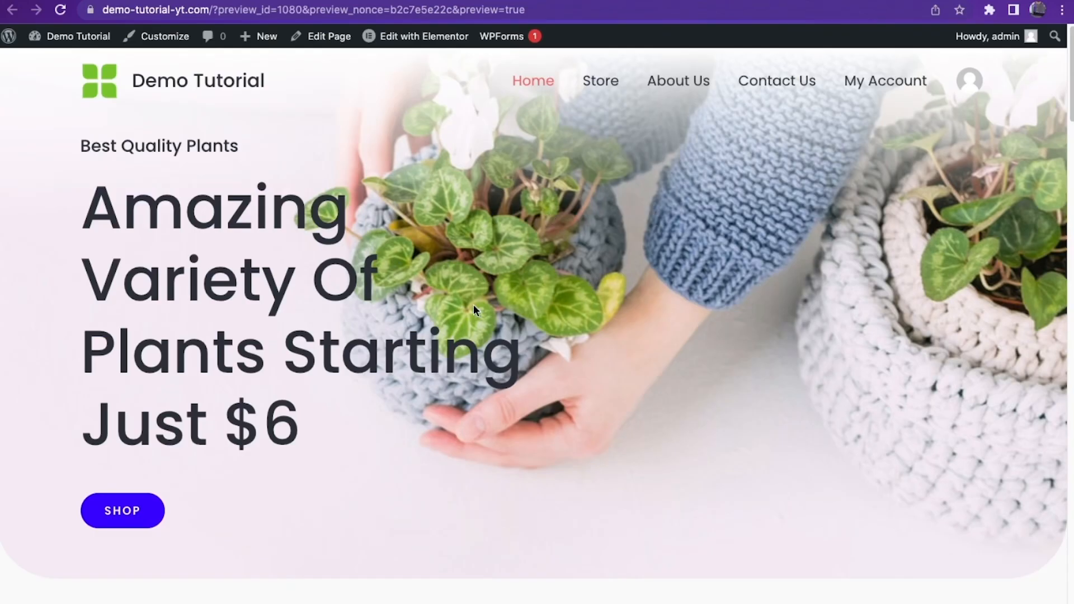
# Step: Review the previewed Home page and the site's Store, About Us, Contact Us and My Account pages
pyautogui.scroll(-15, 656, 442)
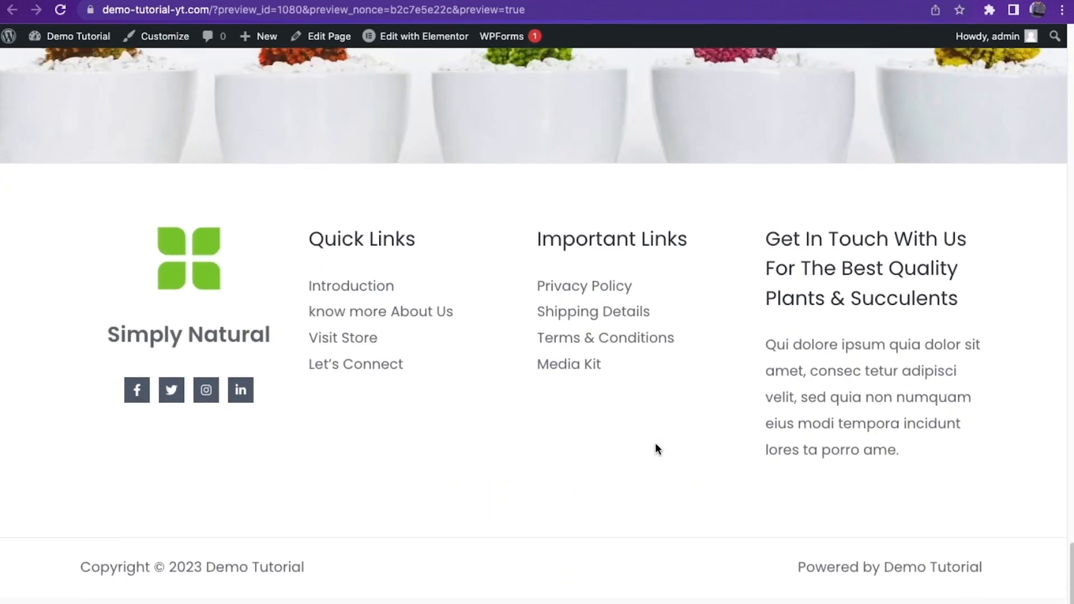
pyautogui.scroll(15, 655, 442)
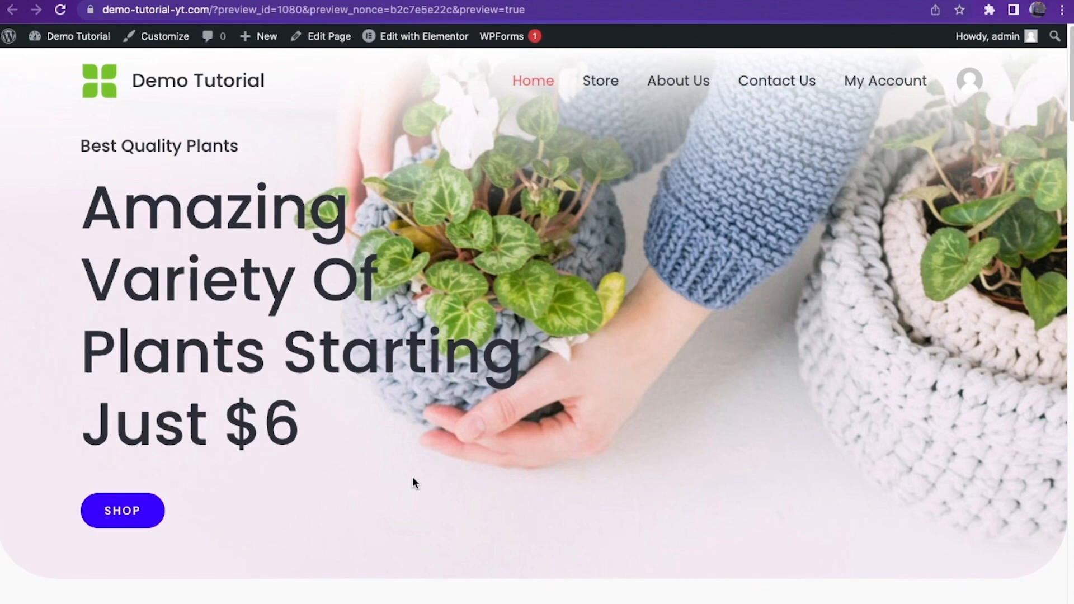
pyautogui.click(610, 80)
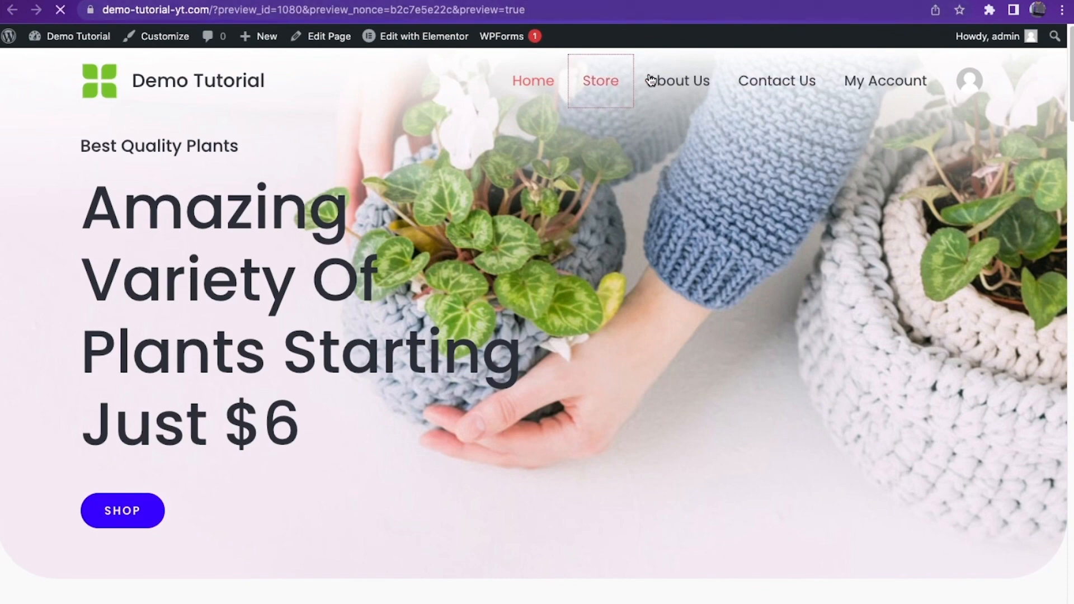
pyautogui.click(681, 83)
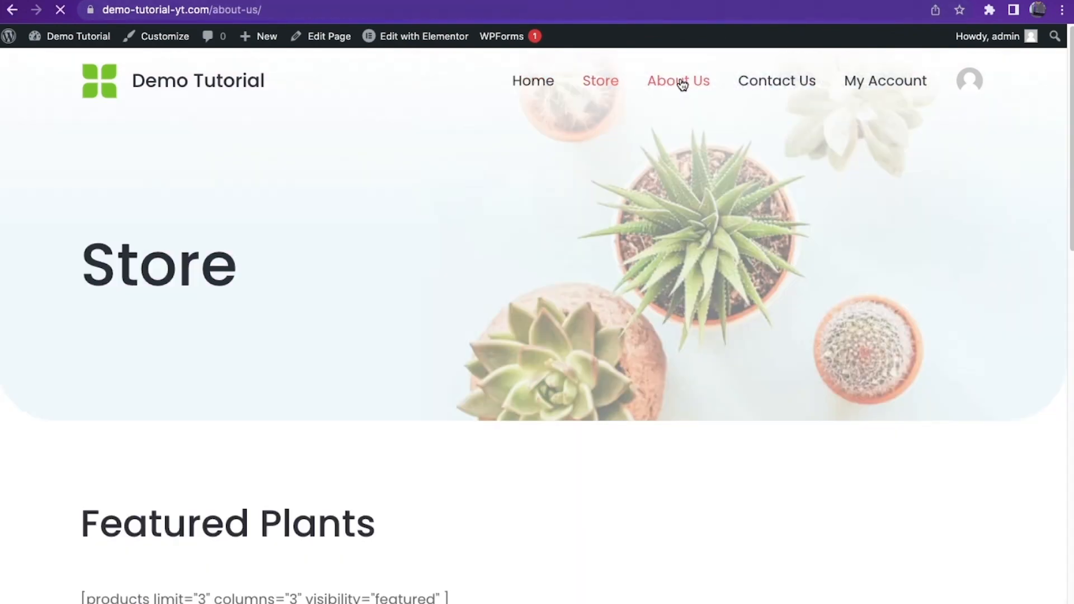
pyautogui.click(786, 81)
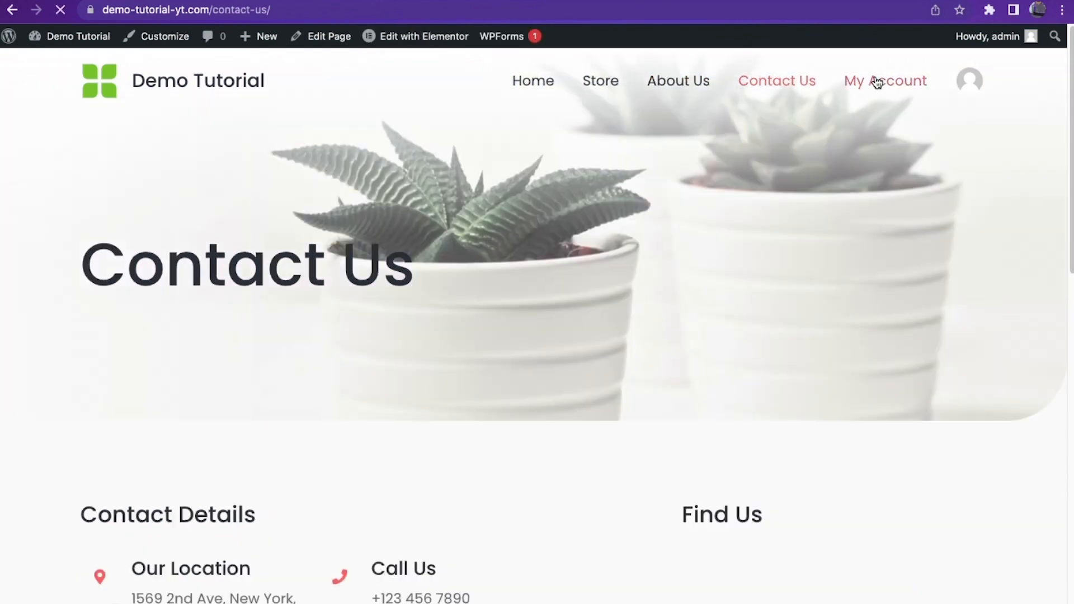
pyautogui.click(876, 83)
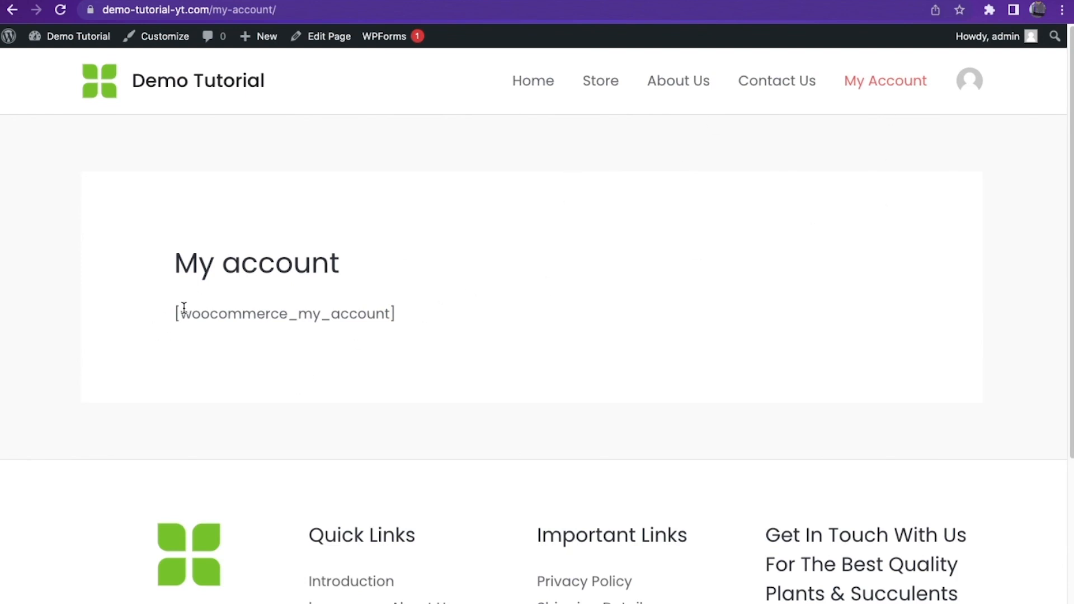
pyautogui.moveTo(178, 313); pyautogui.dragTo(288, 314)
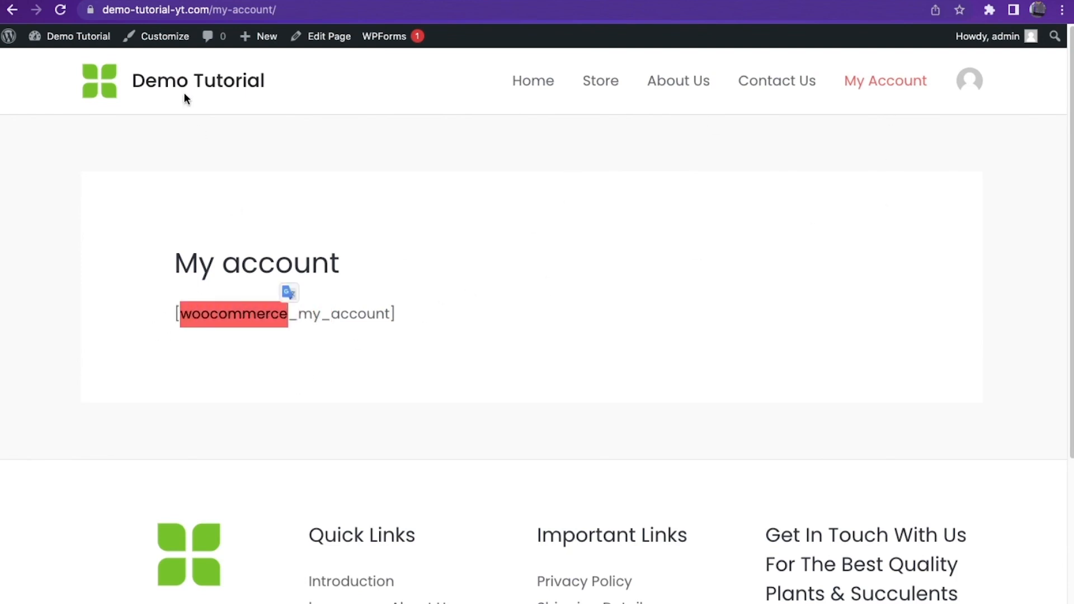
# Step: Go to the installed plugins in the WordPress dashboard and activate WooCommerce
pyautogui.moveTo(76, 39)
pyautogui.click(50, 62)
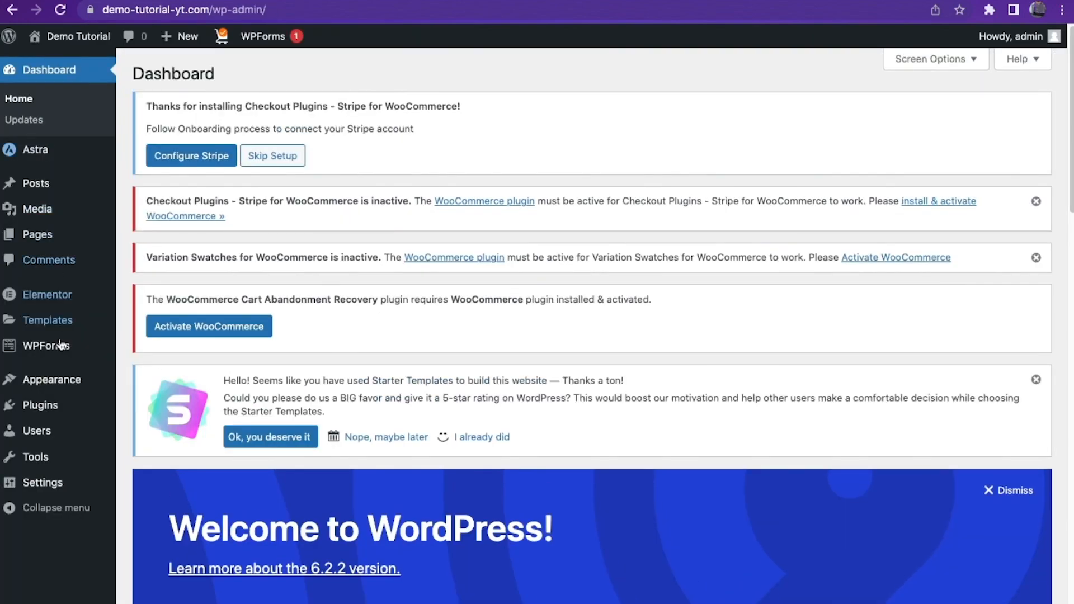
pyautogui.moveTo(77, 404)
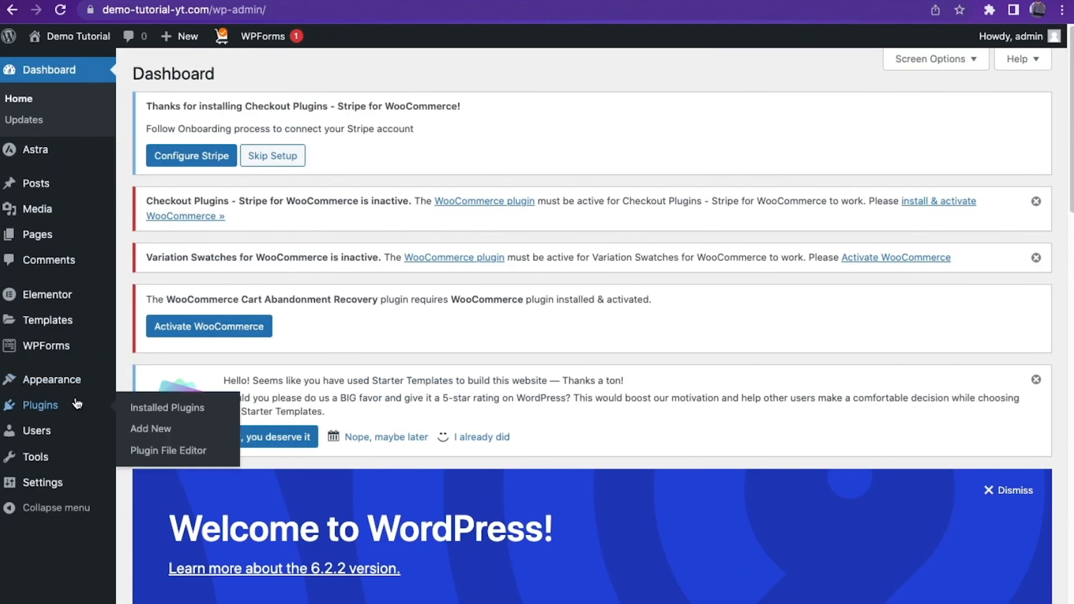
pyautogui.click(148, 408)
pyautogui.scroll(-5, 432, 422)
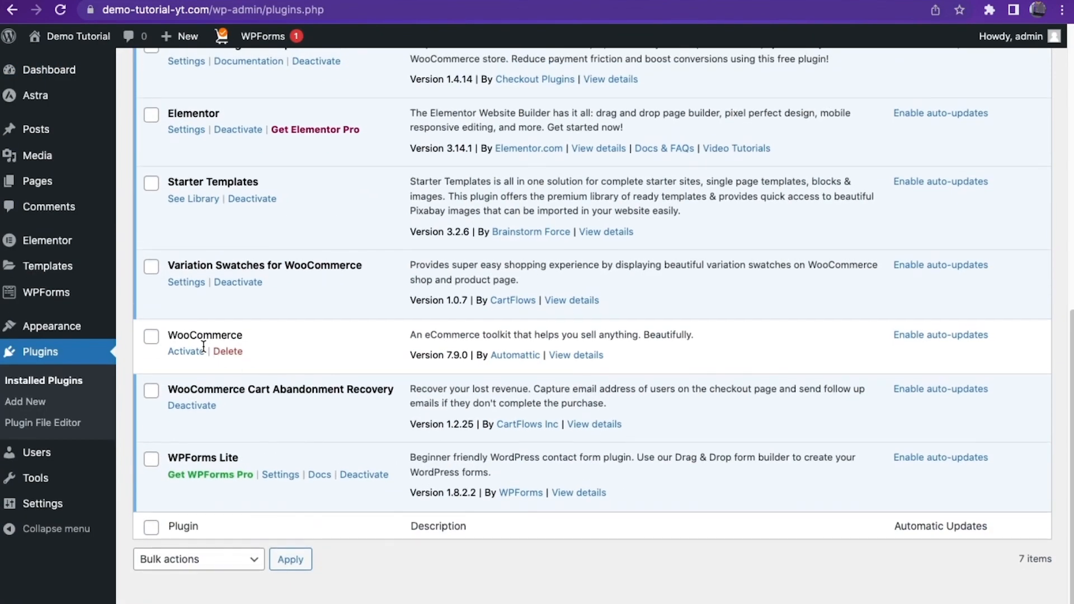
pyautogui.click(183, 354)
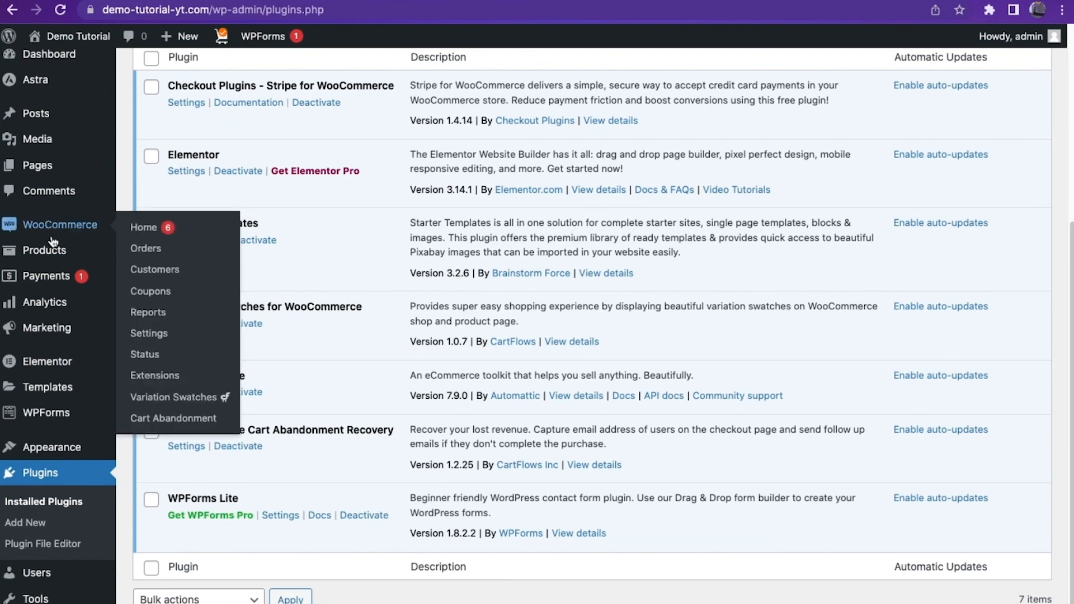
pyautogui.moveTo(56, 253)
pyautogui.moveTo(67, 302)
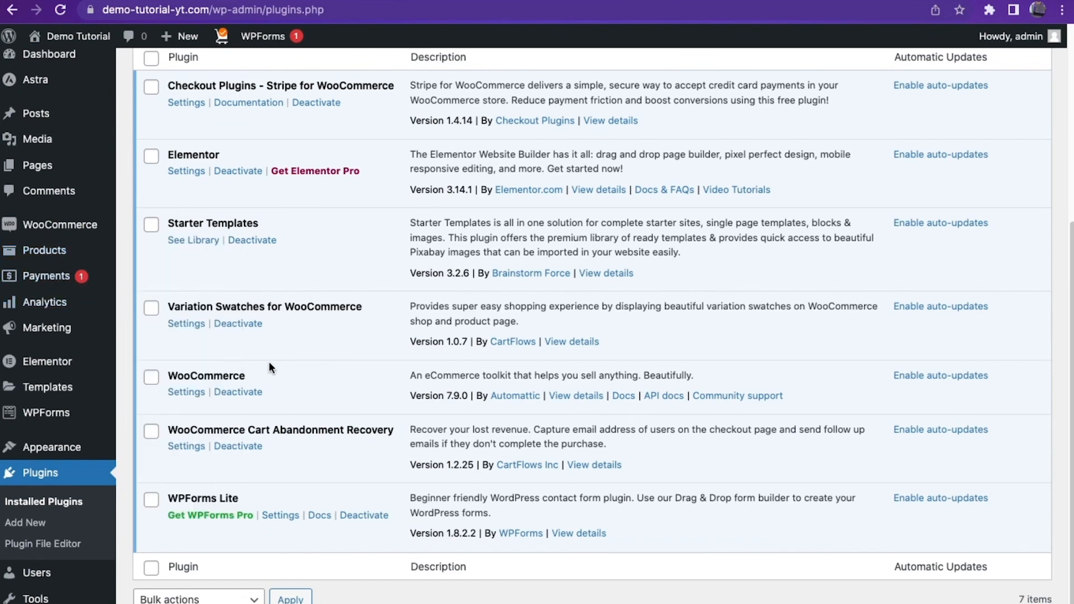
# Step: Visit the live site's My Account page and check its Orders, Addresses and Account details sections
pyautogui.scroll(5, 177, 324)
pyautogui.moveTo(102, 41)
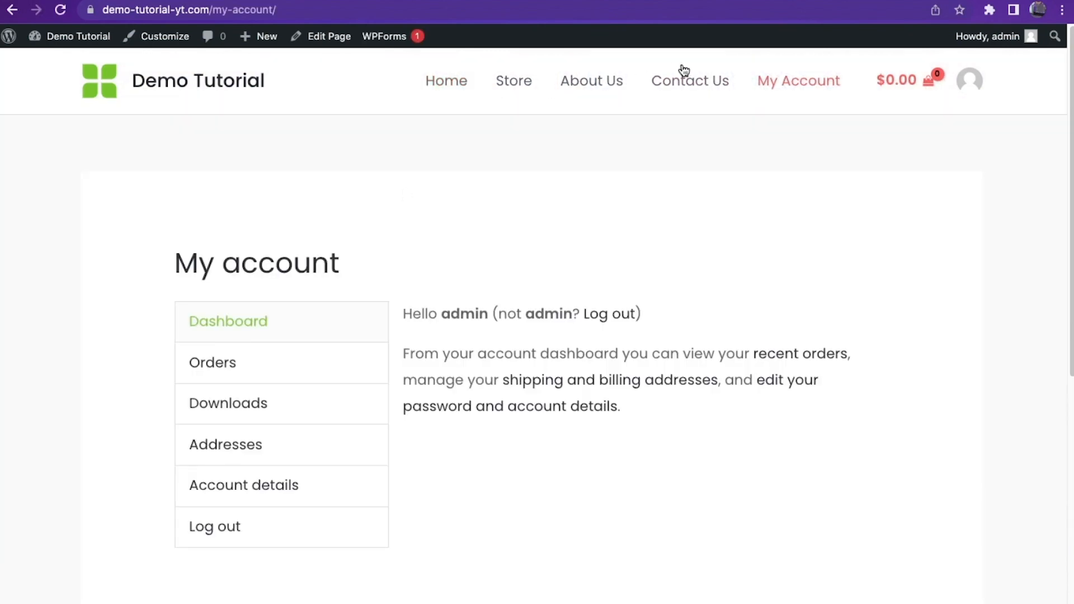
pyautogui.click(202, 362)
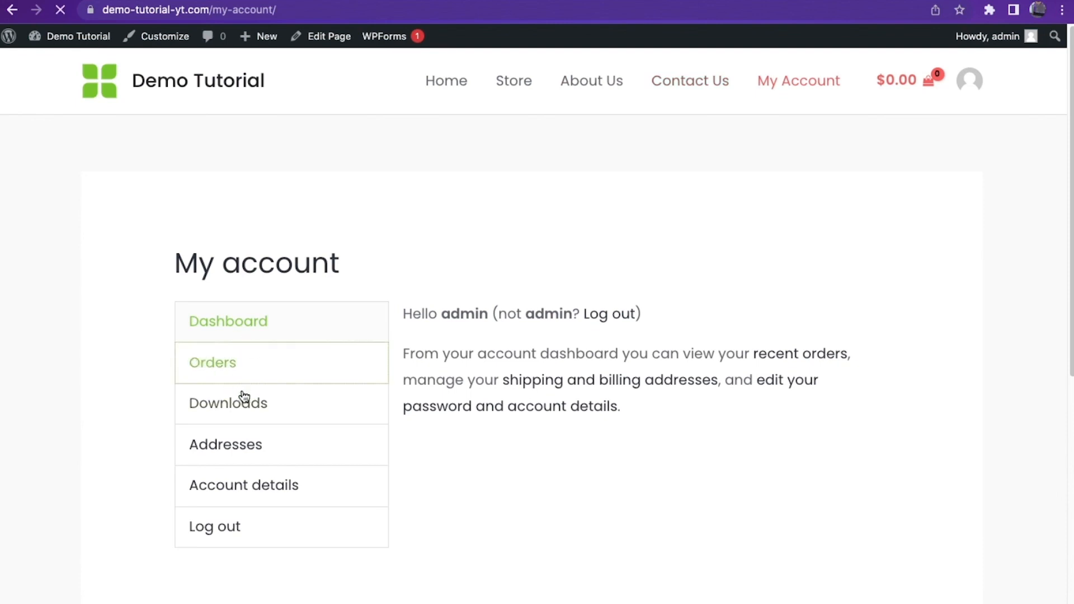
pyautogui.click(264, 459)
pyautogui.click(283, 486)
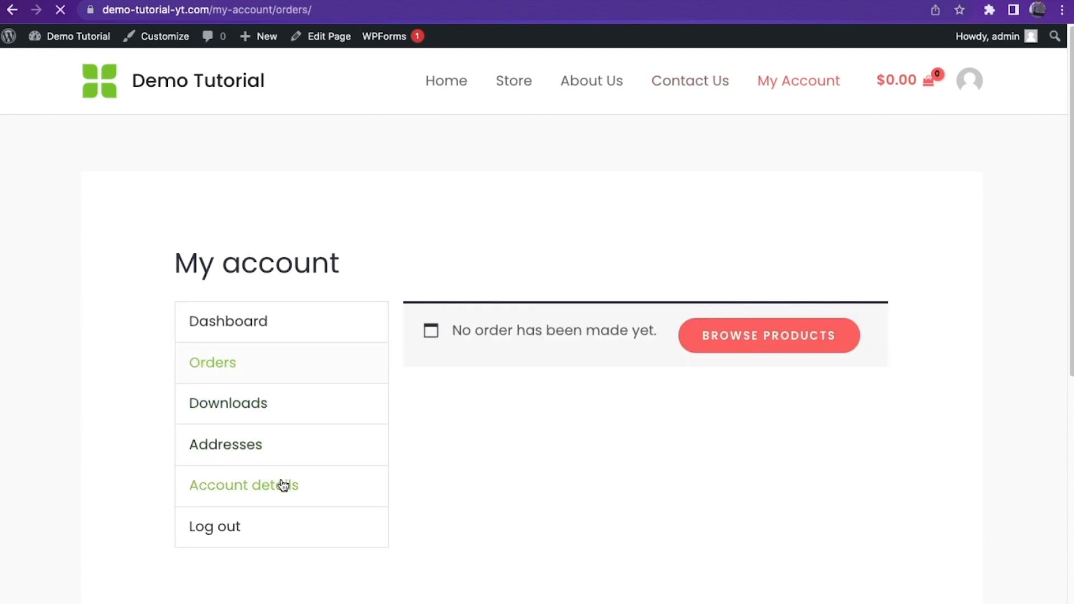
# Step: View the About Us page on the live site and look through its full content
pyautogui.click(592, 82)
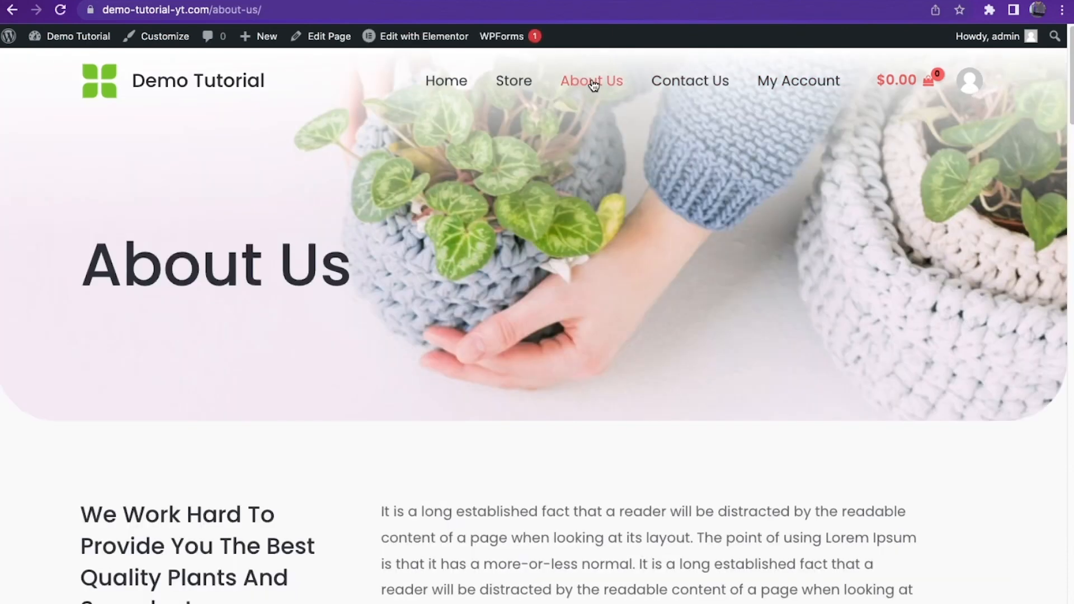
pyautogui.scroll(-2, 398, 79)
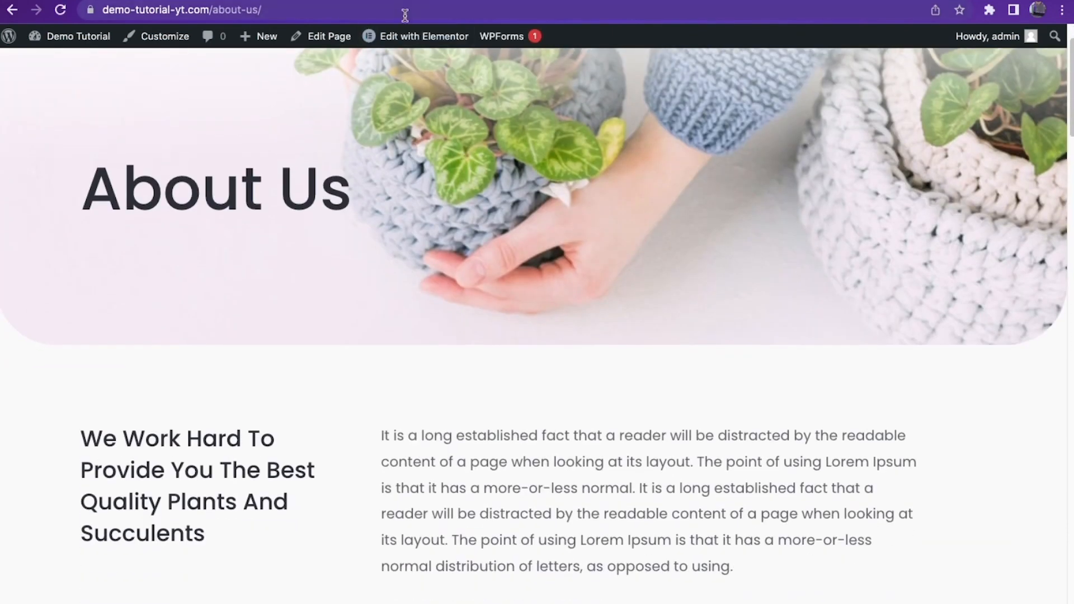
pyautogui.scroll(-2, 451, 438)
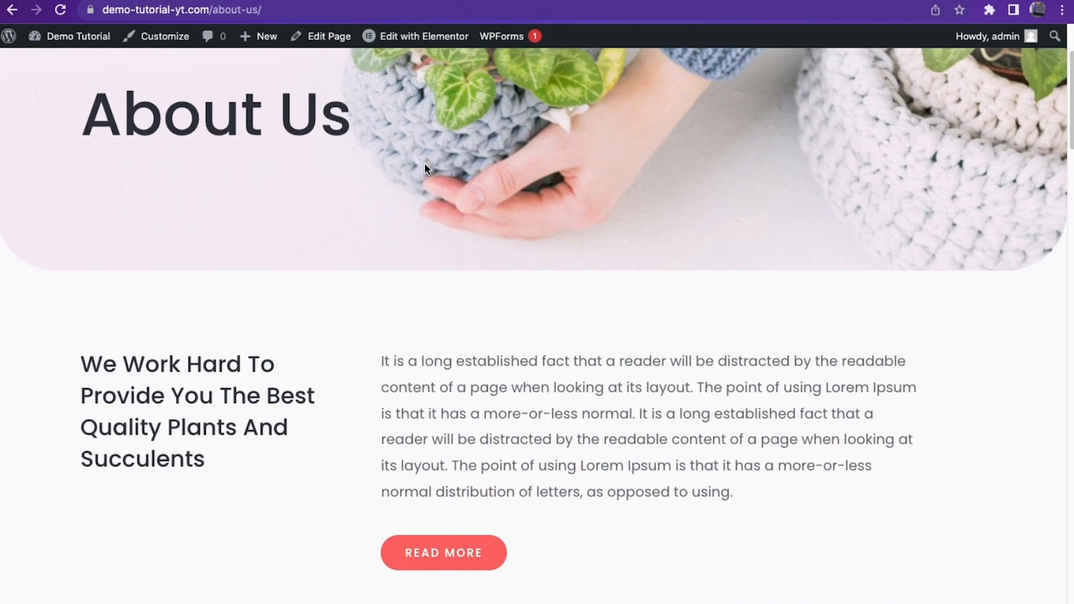
pyautogui.scroll(-10, 424, 163)
pyautogui.scroll(15, 521, 260)
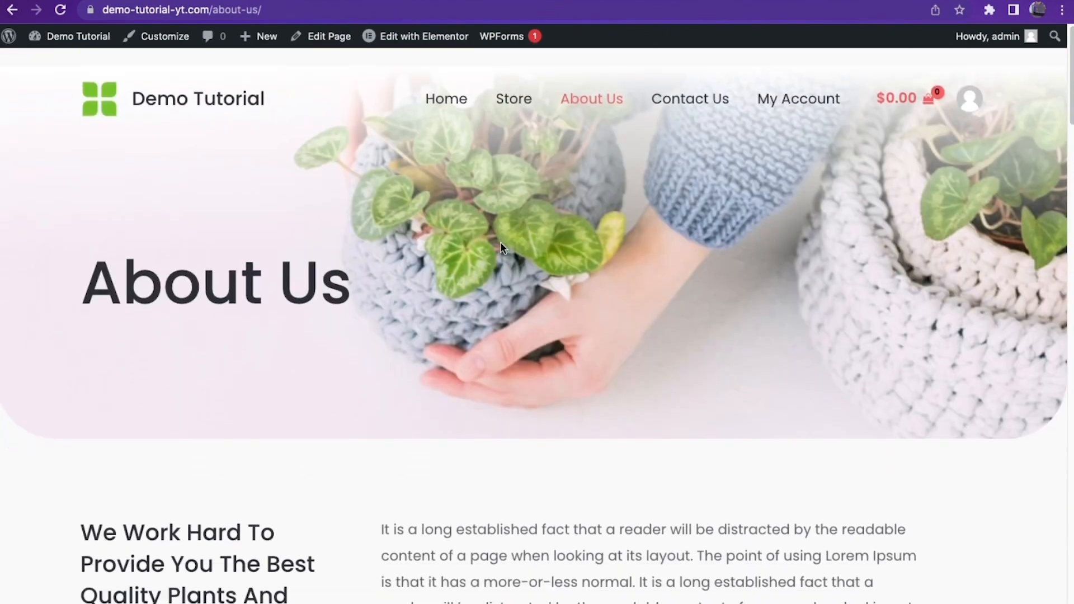
# Step: Open the WooCommerce payment settings from the dashboard and examine the available payment methods
pyautogui.click(58, 60)
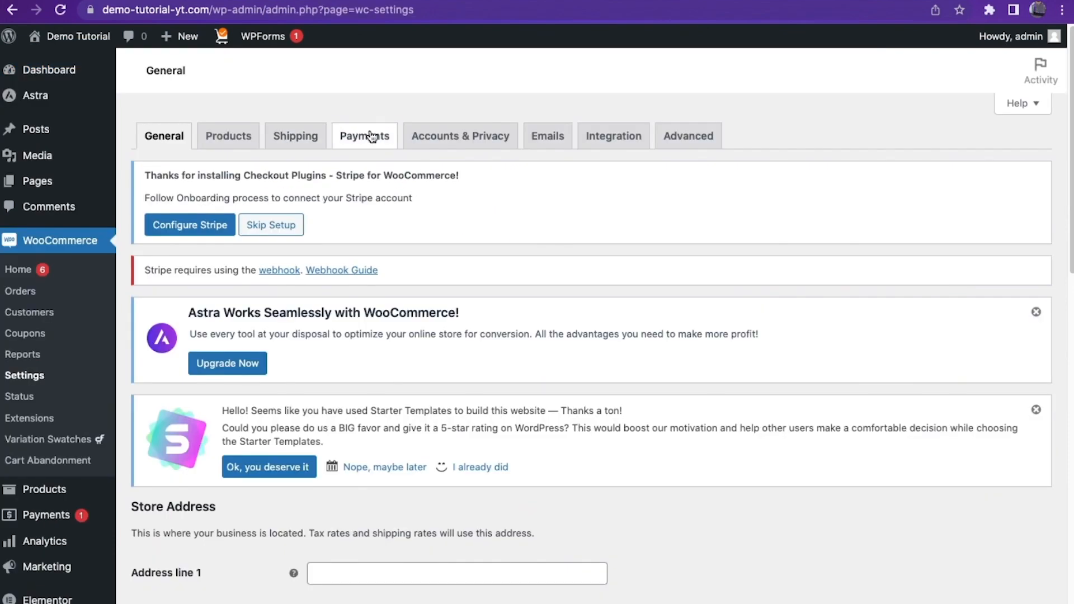
pyautogui.click(366, 134)
pyautogui.scroll(-10, 477, 247)
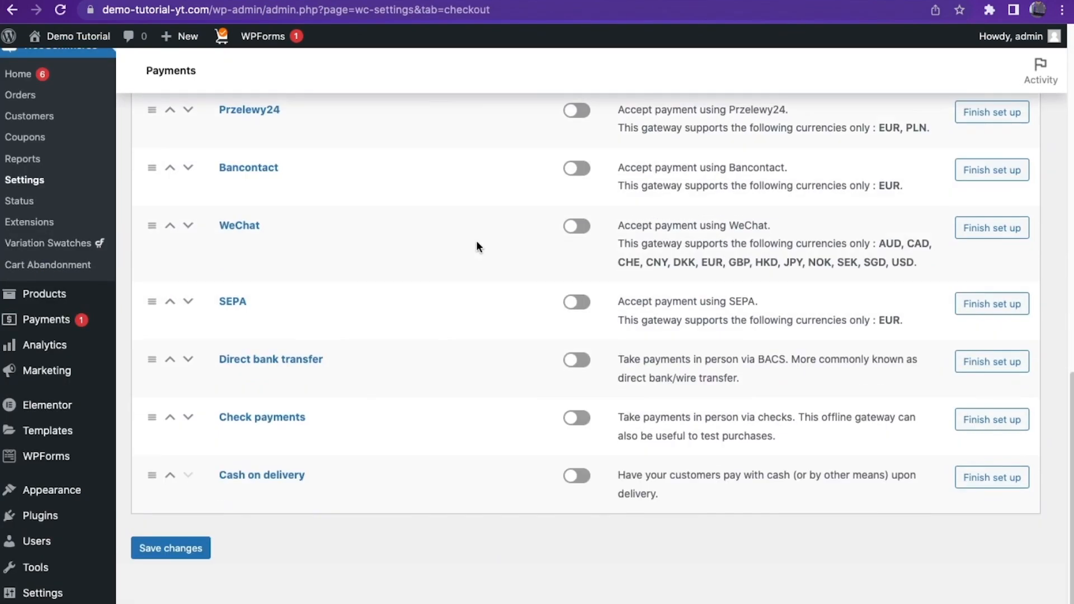
pyautogui.scroll(6, 476, 242)
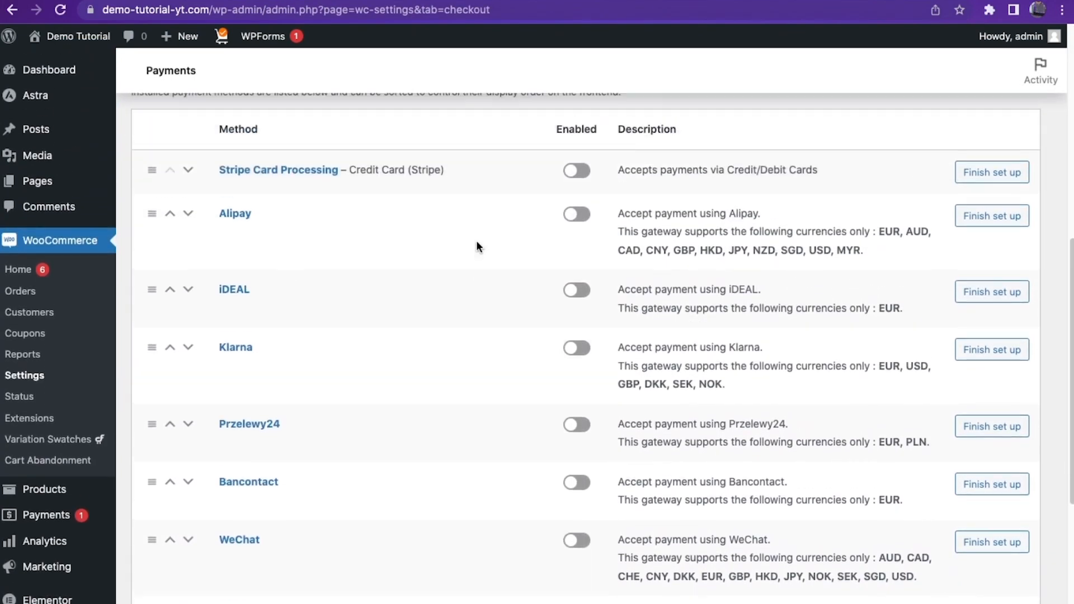
pyautogui.scroll(2, 476, 246)
pyautogui.scroll(-8, 366, 342)
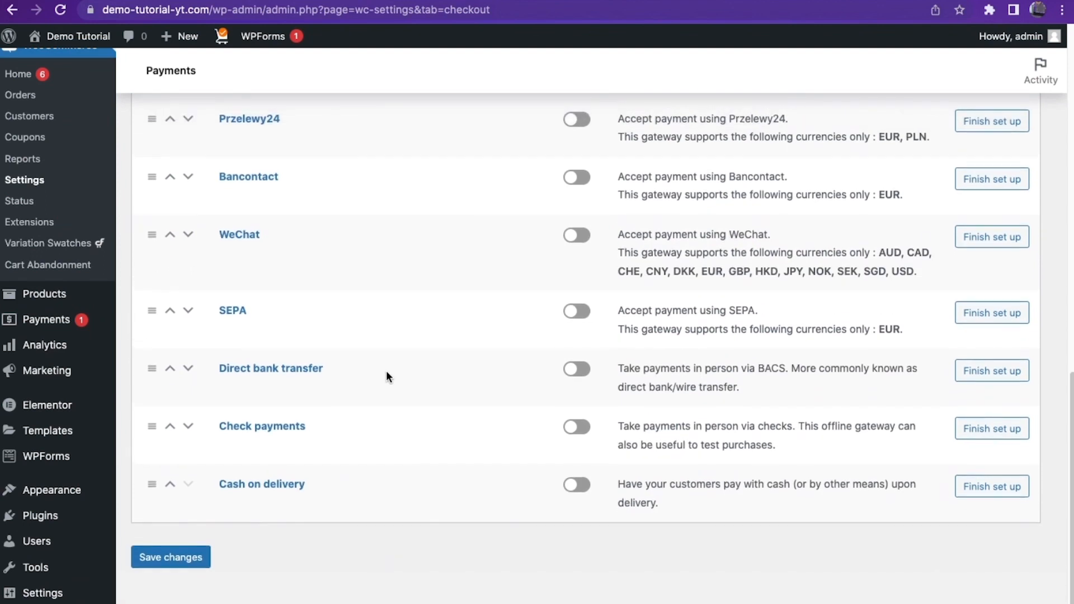
pyautogui.scroll(3, 377, 370)
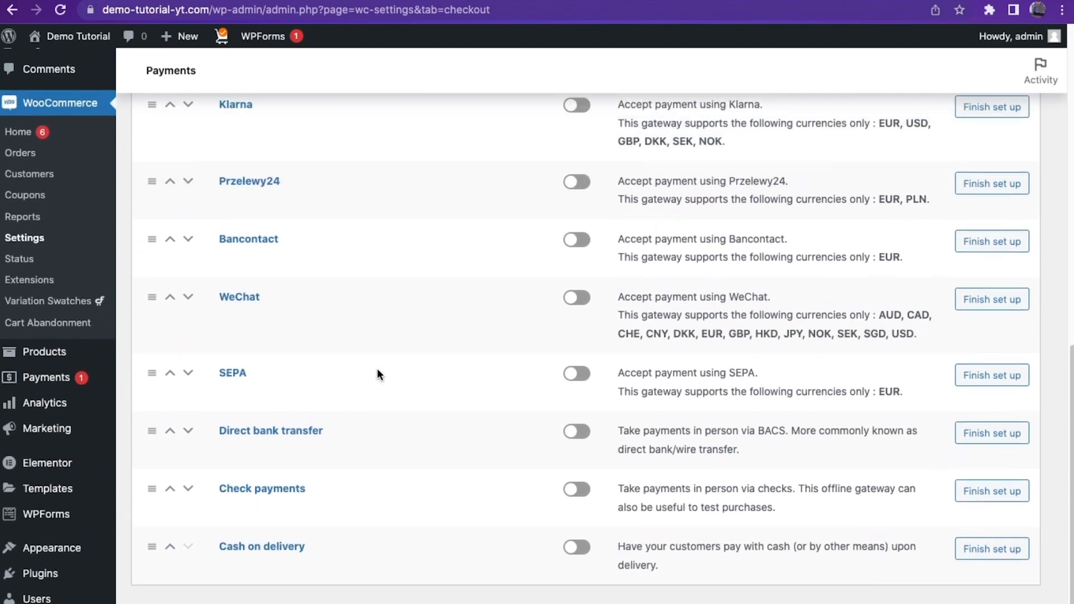
pyautogui.scroll(-1, 74, 541)
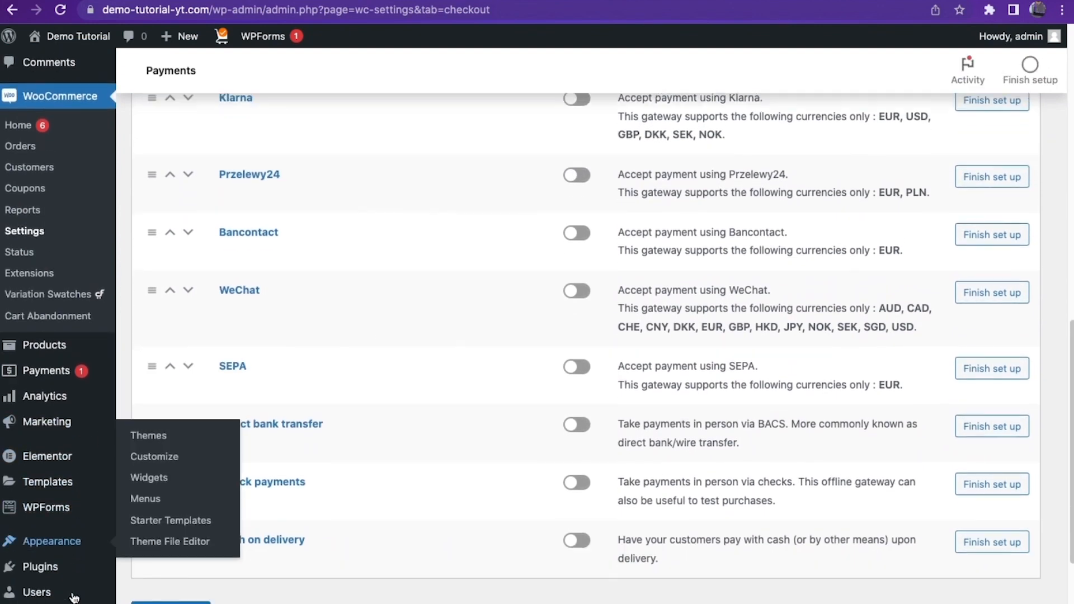
# Step: Search for new plugins with the term "paystack for woocommerce"
pyautogui.moveTo(56, 566)
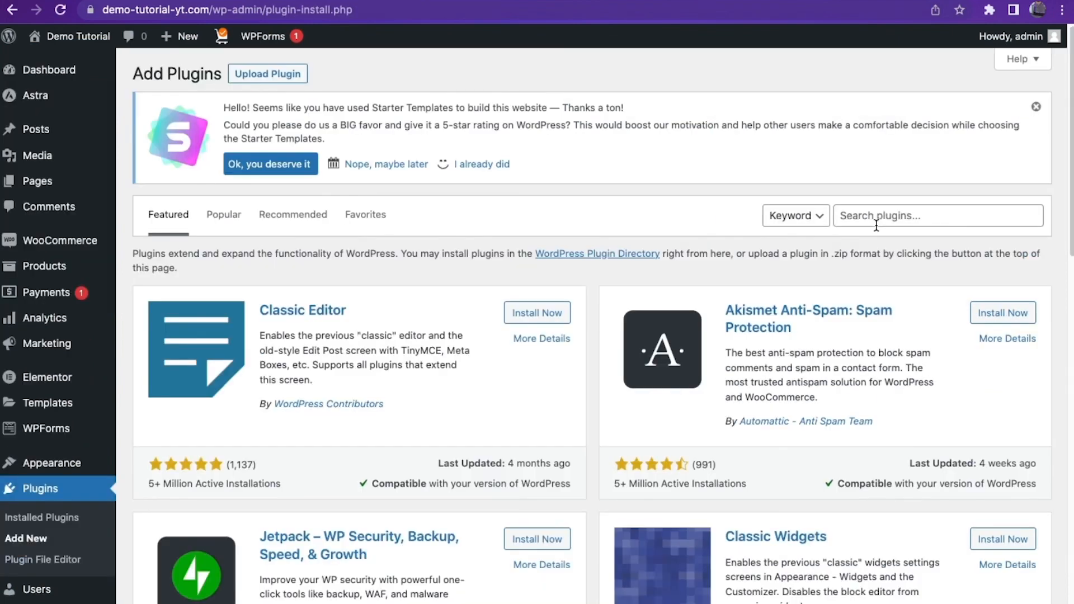
pyautogui.click(876, 225)
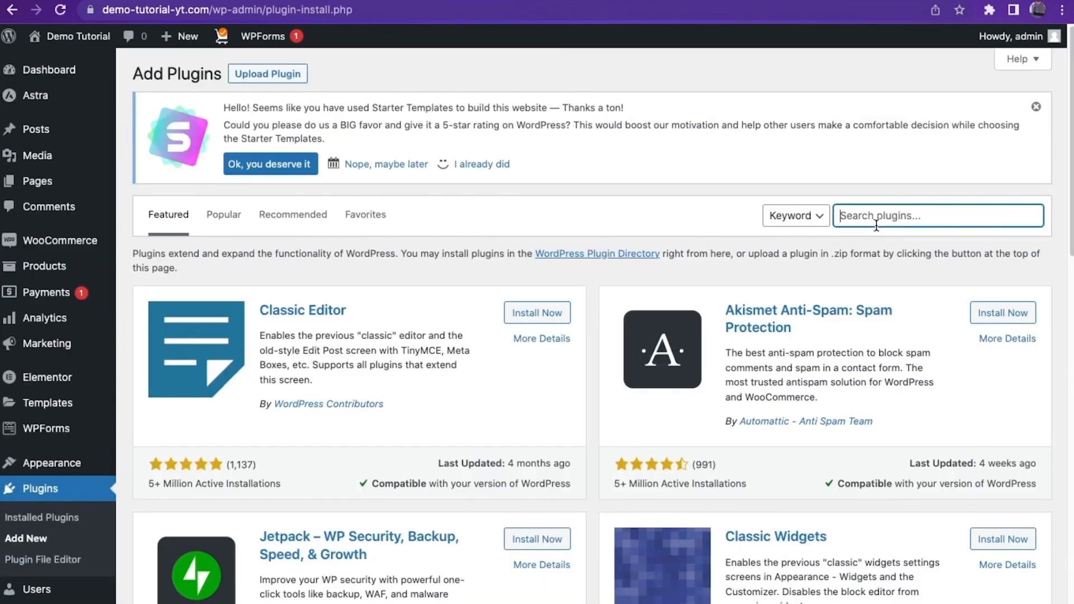
pyautogui.write('pays')
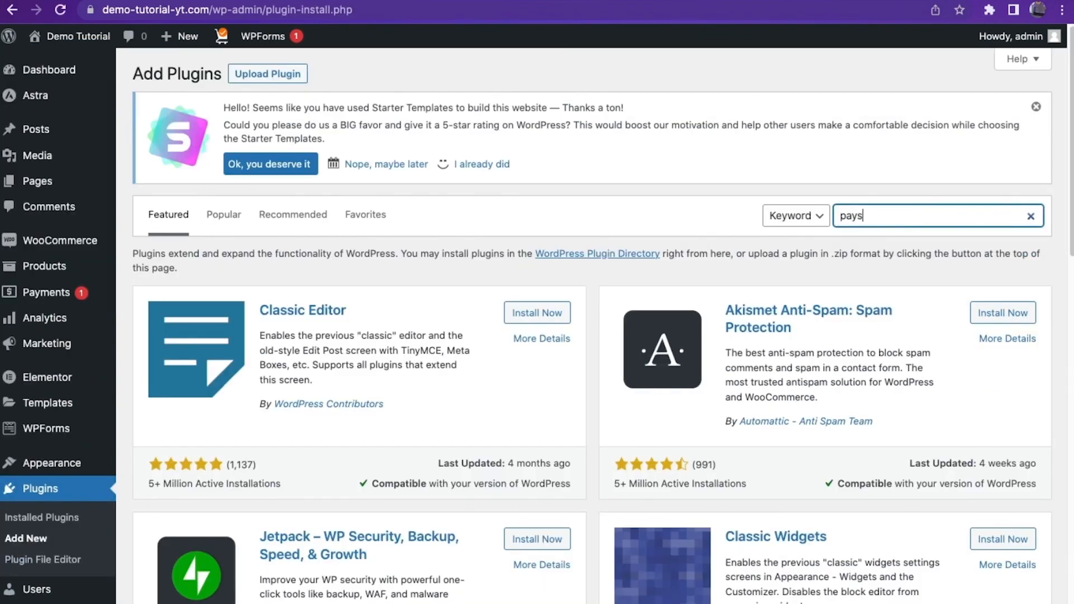
pyautogui.write('tack by w')
pyautogui.write('oocommerce')
pyautogui.click(897, 217)
pyautogui.press('BackSpace')
pyautogui.press('BackSpace')
pyautogui.press('BackSpace')
pyautogui.write('for')
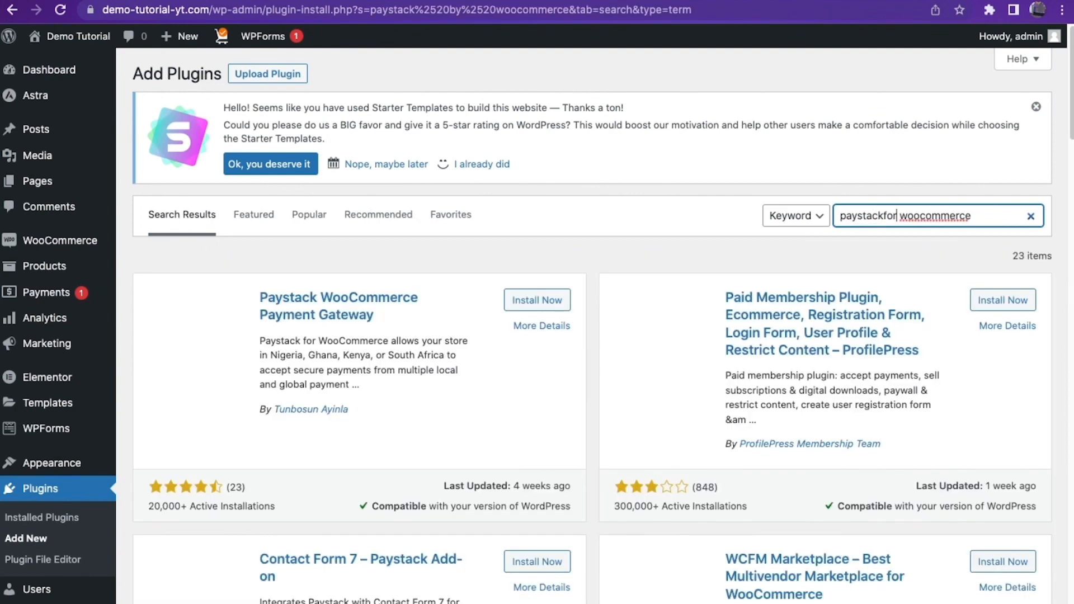
pyautogui.press('Left')
pyautogui.press('Left')
pyautogui.press('Left')
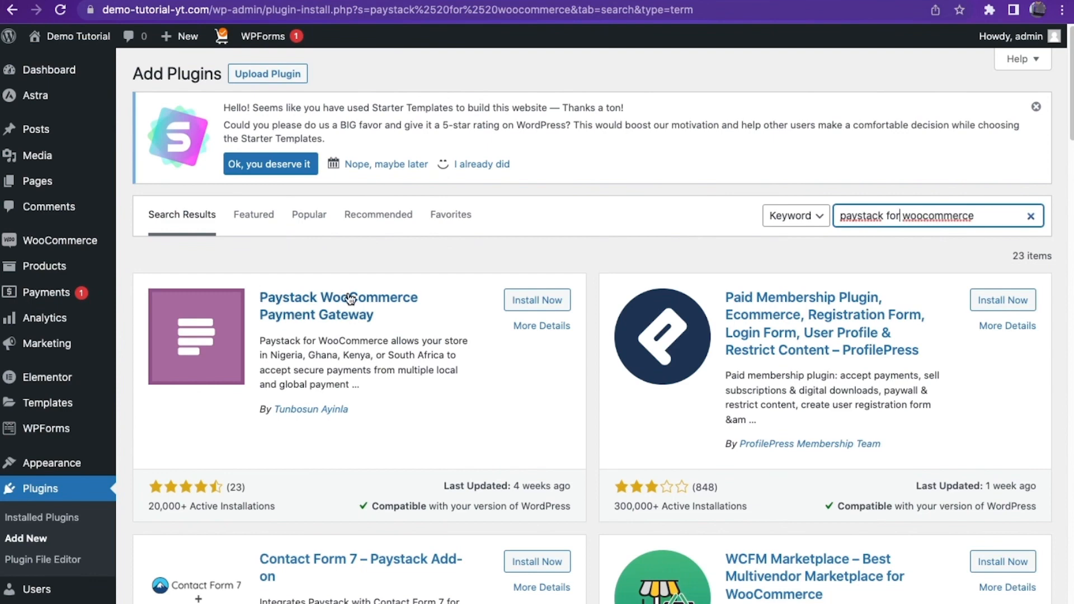
# Step: Install and activate the Paystack WooCommerce Payment Gateway plugin
pyautogui.click(536, 302)
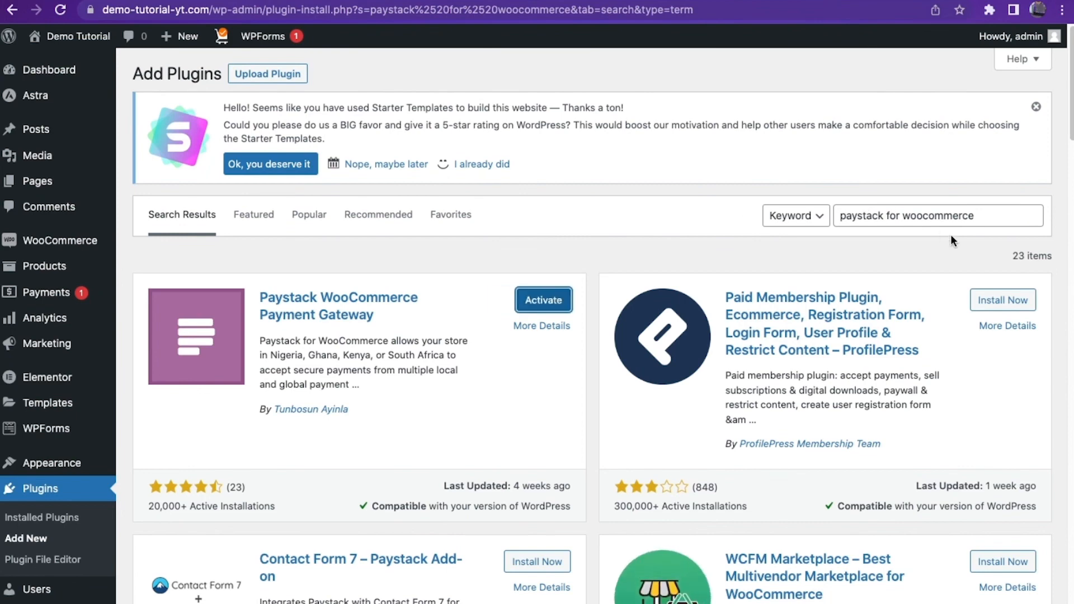
pyautogui.click(531, 301)
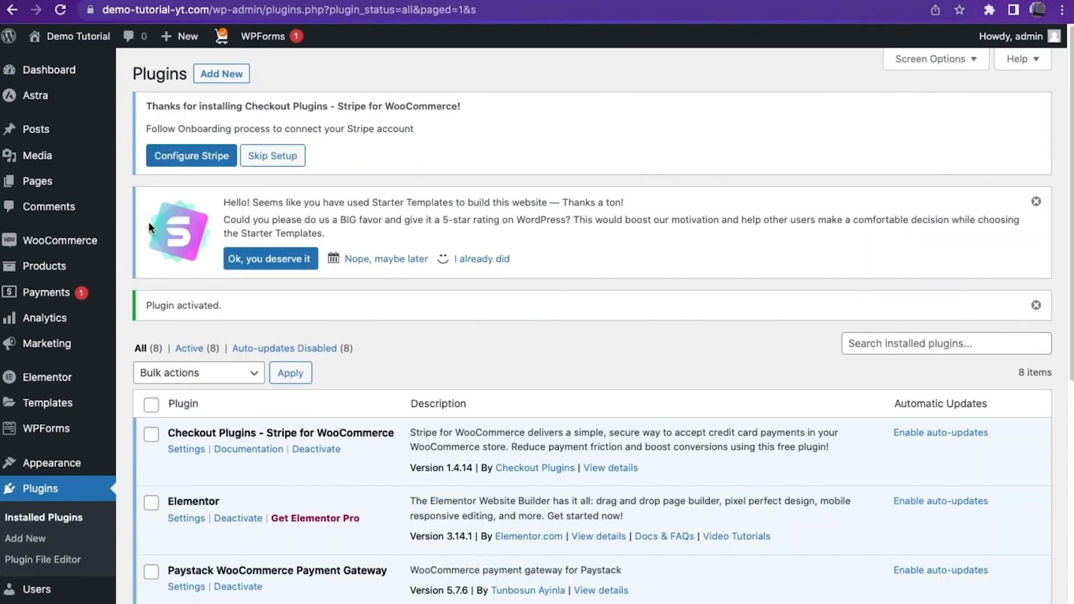
# Step: Open the WooCommerce payment settings and locate Paystack among the payment methods
pyautogui.moveTo(94, 243)
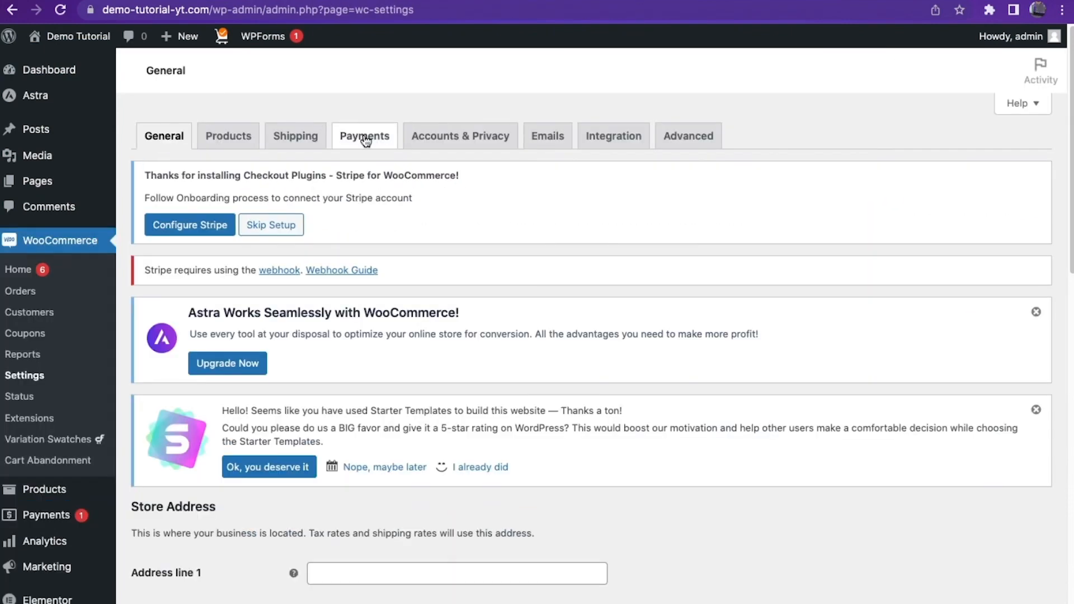
pyautogui.click(364, 135)
pyautogui.scroll(-5, 499, 351)
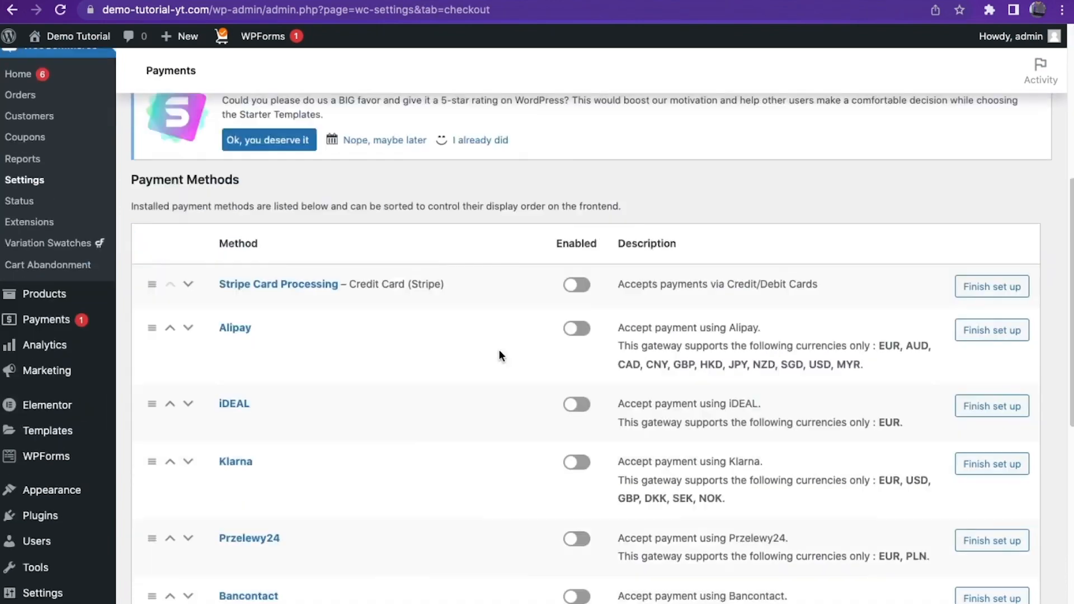
pyautogui.scroll(-10, 499, 350)
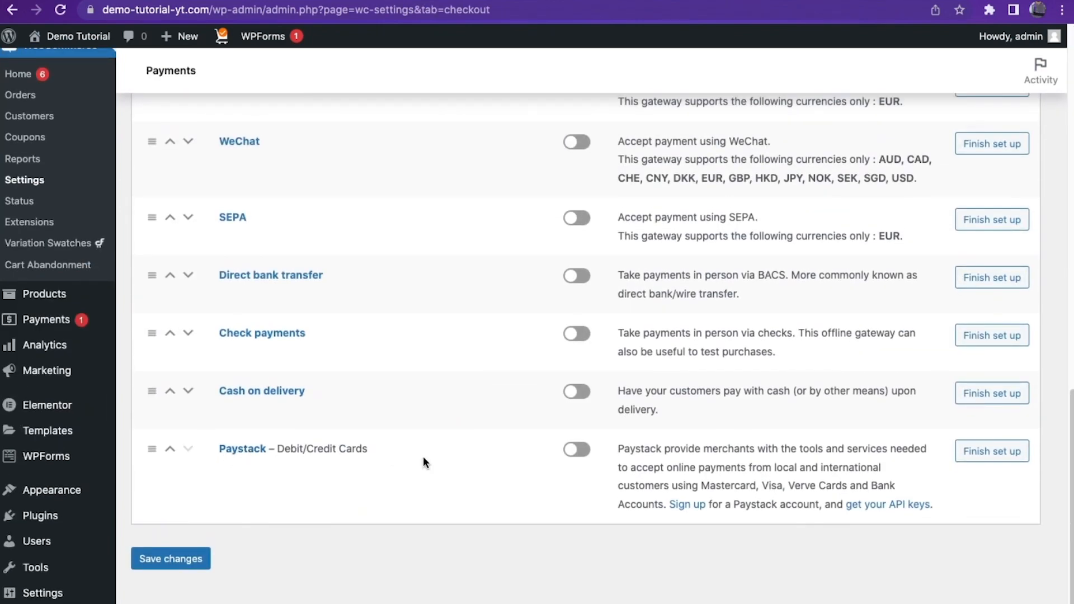
# Step: Enable the Paystack payment method and turn off test mode in its settings to show the live key fields
pyautogui.click(577, 451)
pyautogui.click(980, 453)
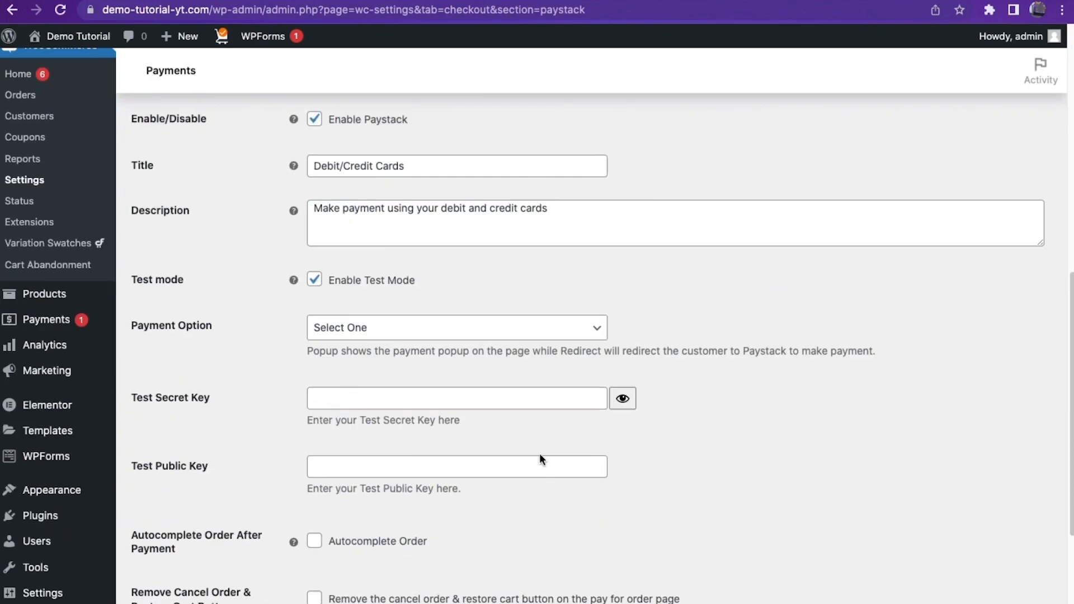
pyautogui.scroll(-1, 539, 454)
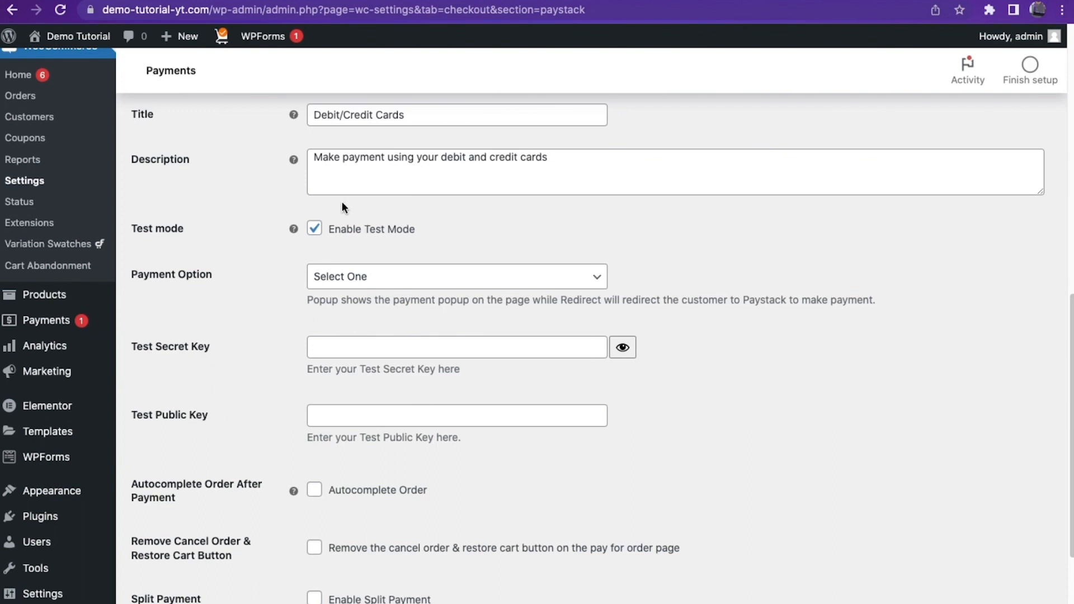
pyautogui.click(314, 230)
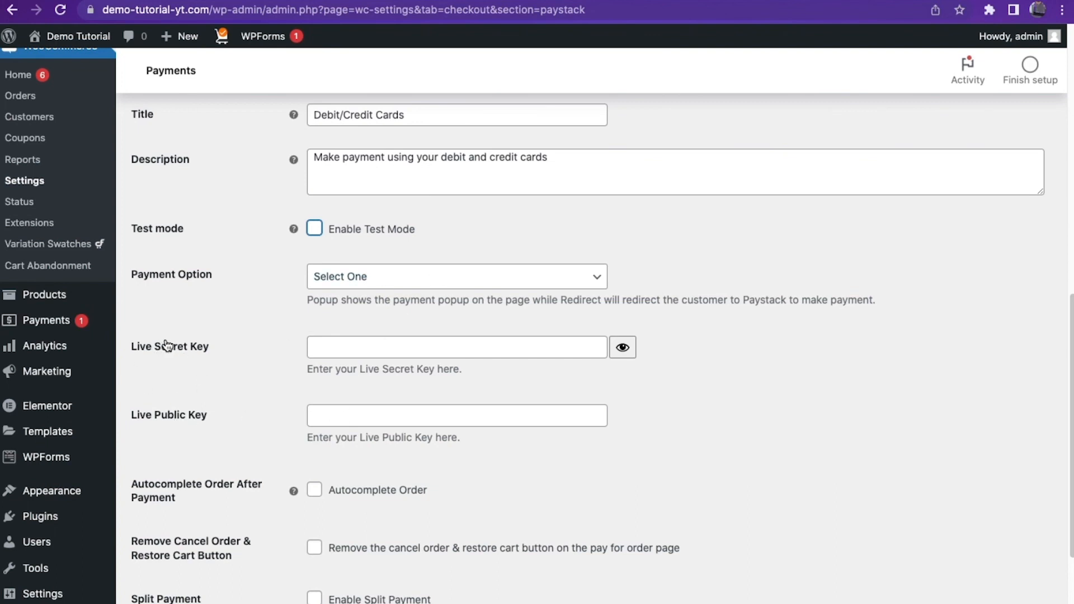
pyautogui.click(442, 344)
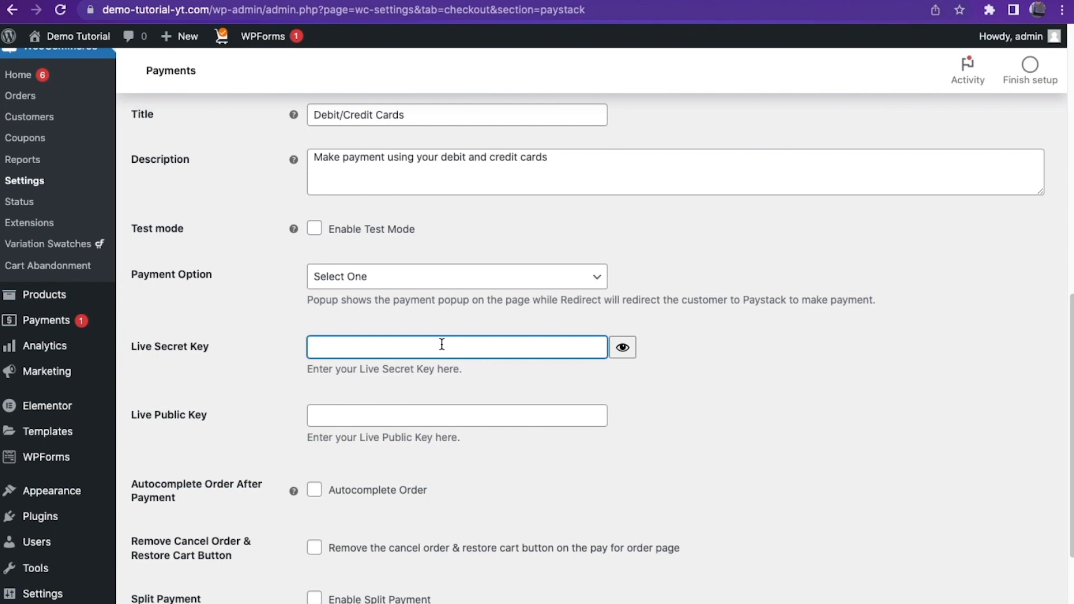
# Step: Start a new store product and name it "Perfume"
pyautogui.moveTo(67, 298)
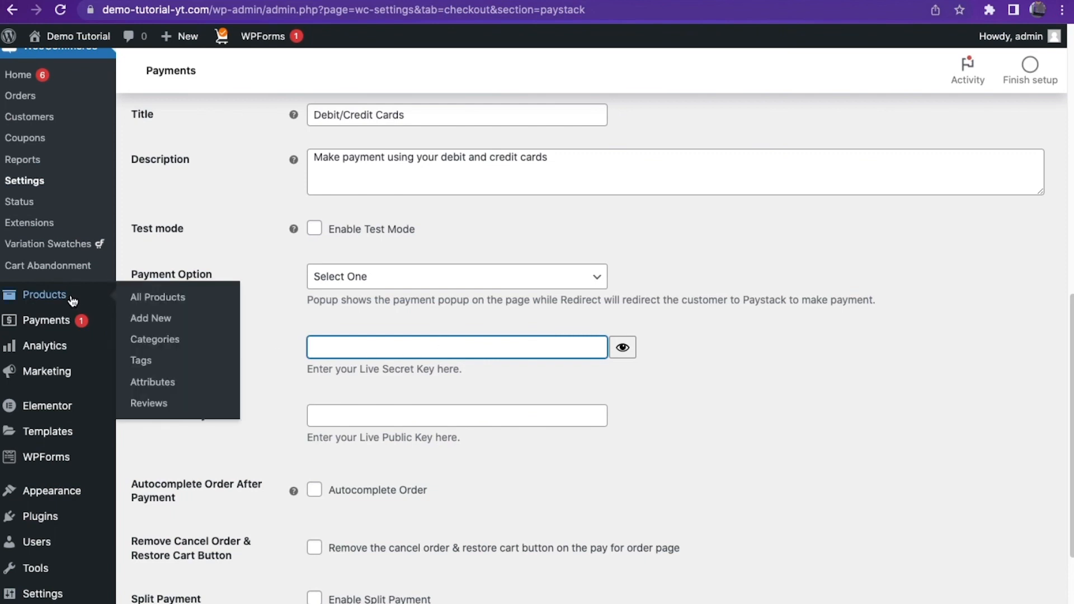
pyautogui.click(146, 322)
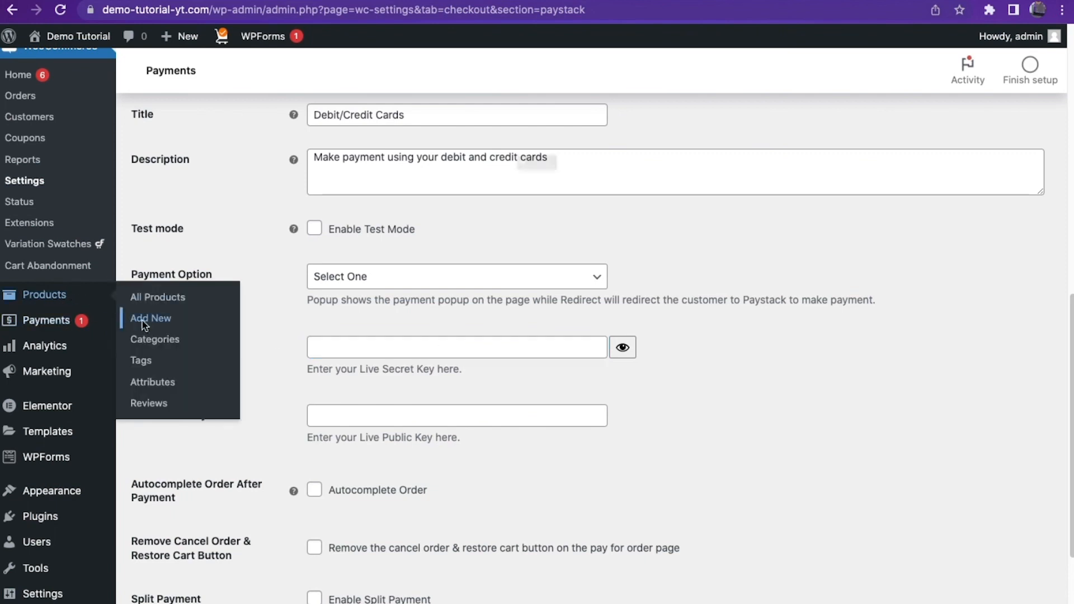
pyautogui.click(652, 207)
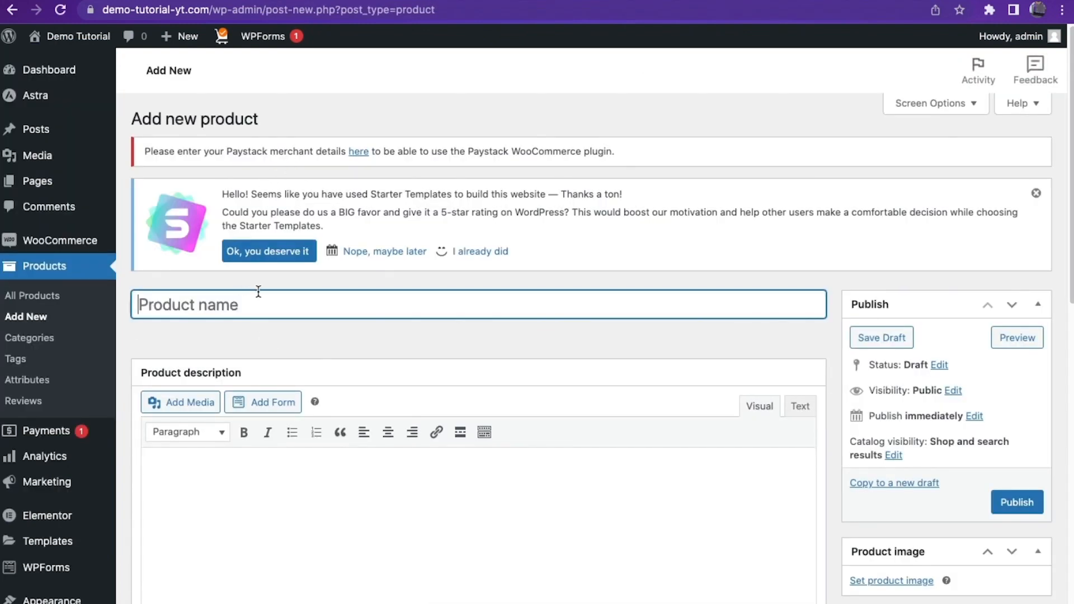
pyautogui.write('Perf')
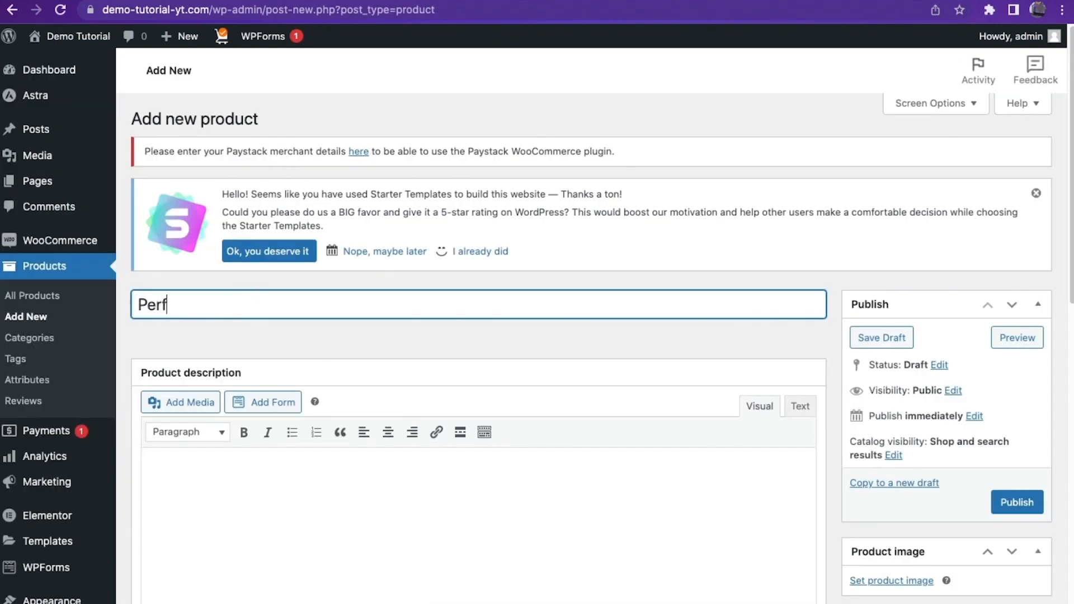
pyautogui.write('ume')
# Step: Write the product description "This is a good perfume"
pyautogui.scroll(-5, 263, 369)
pyautogui.click(347, 381)
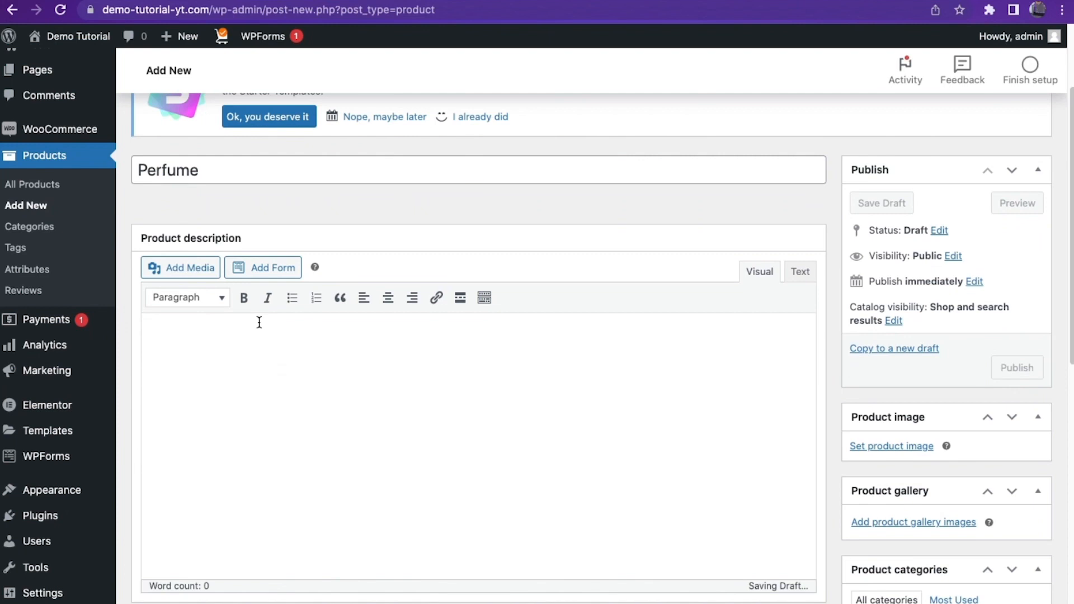
pyautogui.write('This is a')
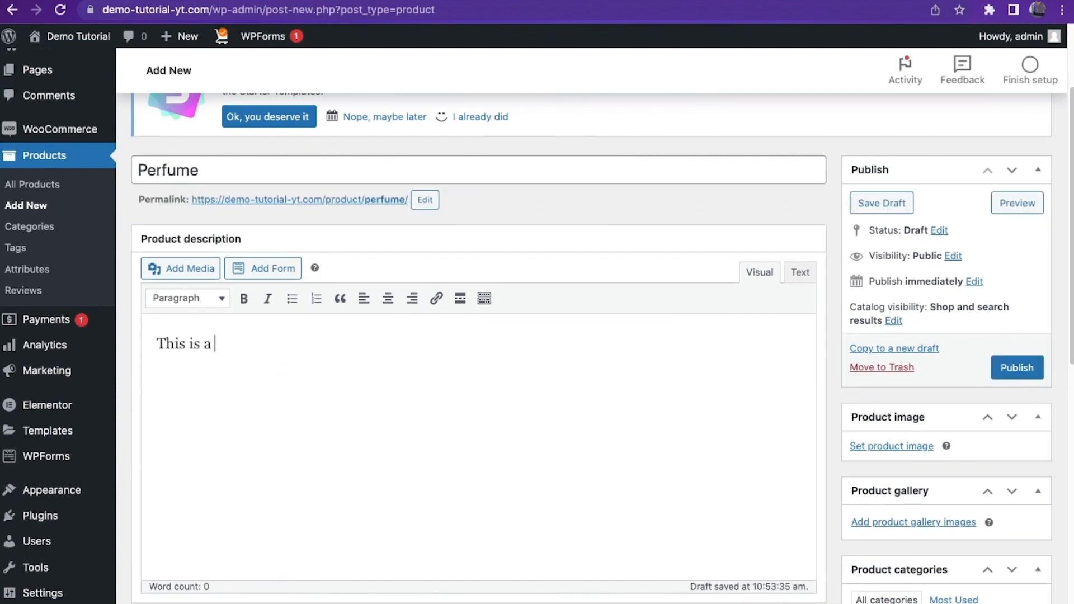
pyautogui.write(' good perfume')
# Step: Set the media library photo of the long-haired woman in a red top as the product image
pyautogui.scroll(-3, 538, 335)
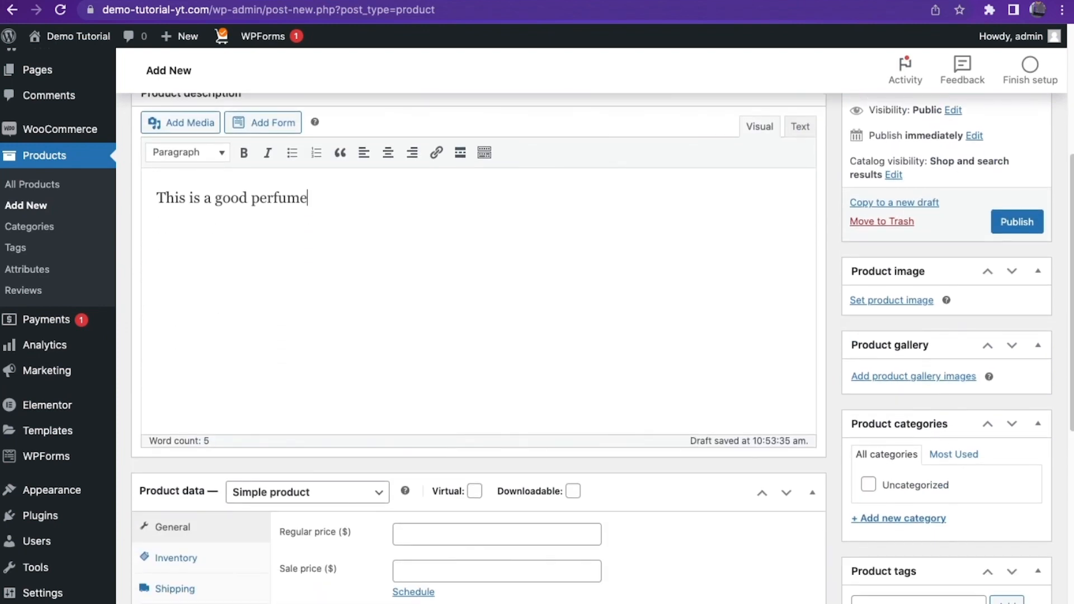
pyautogui.click(865, 300)
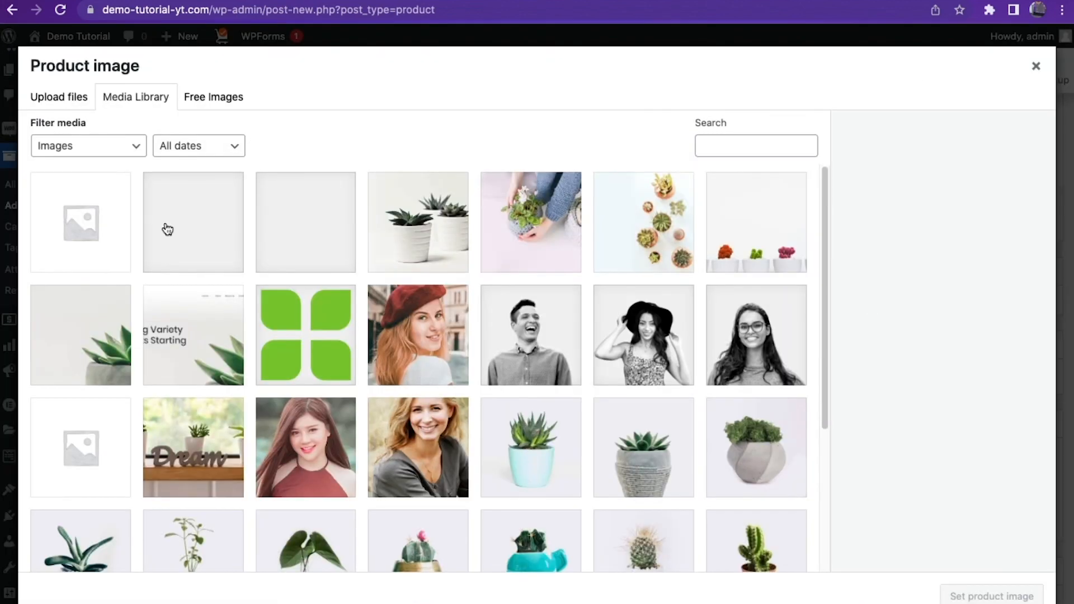
pyautogui.click(307, 464)
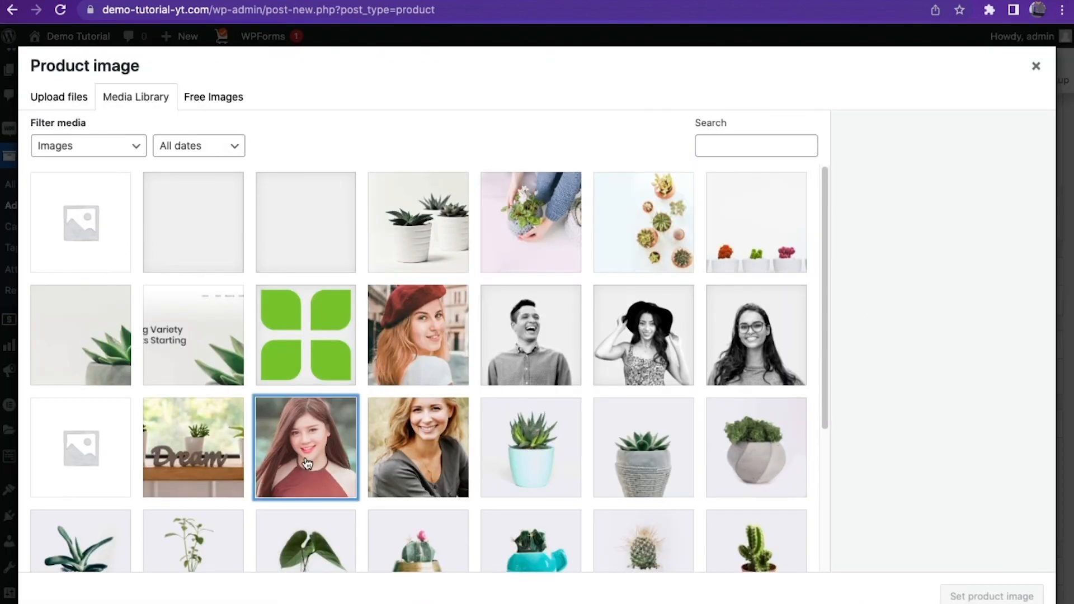
pyautogui.click(990, 596)
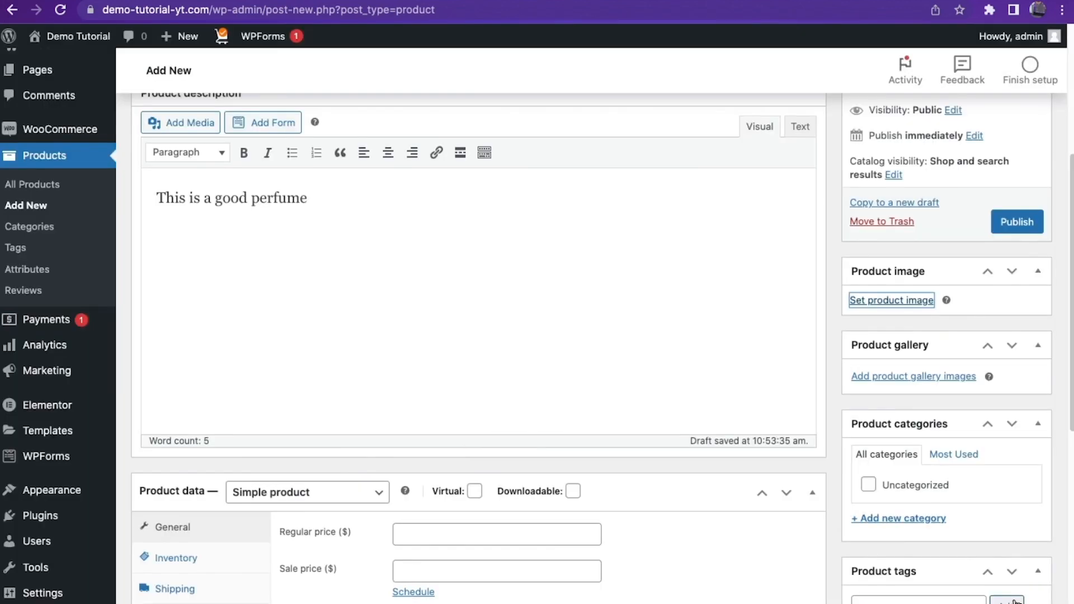
# Step: Create a new product category named "perfume" and assign it to the product
pyautogui.click(956, 455)
pyautogui.click(920, 455)
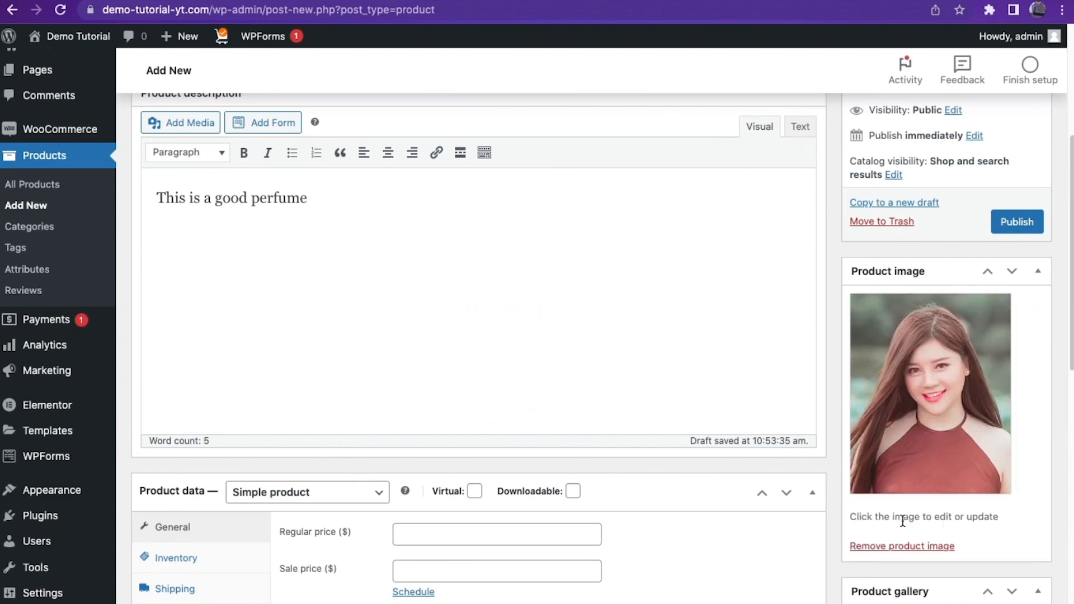
pyautogui.scroll(-2, 901, 545)
pyautogui.scroll(-2, 897, 540)
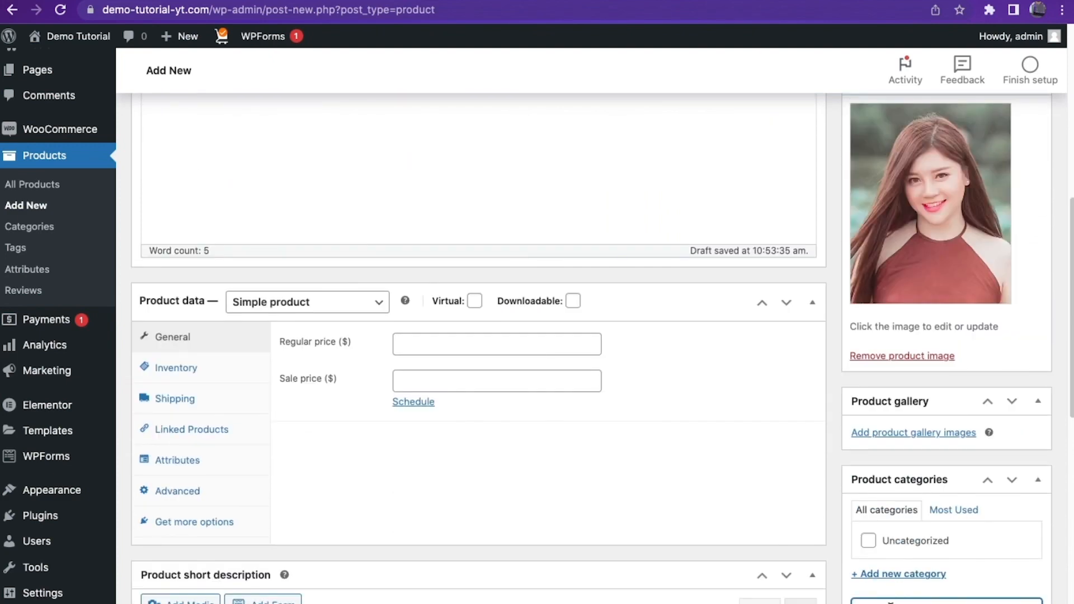
pyautogui.scroll(-2, 902, 566)
pyautogui.click(902, 572)
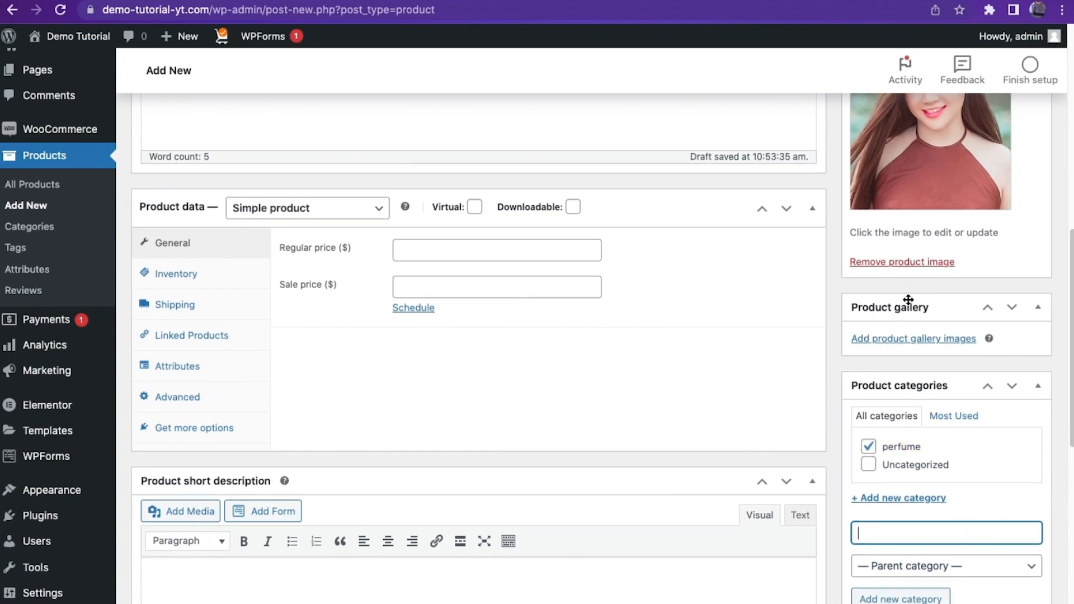
# Step: Add the teammate-3 photo of the woman in a black hat and the plant5-free-img picture to the product gallery
pyautogui.scroll(4, 910, 296)
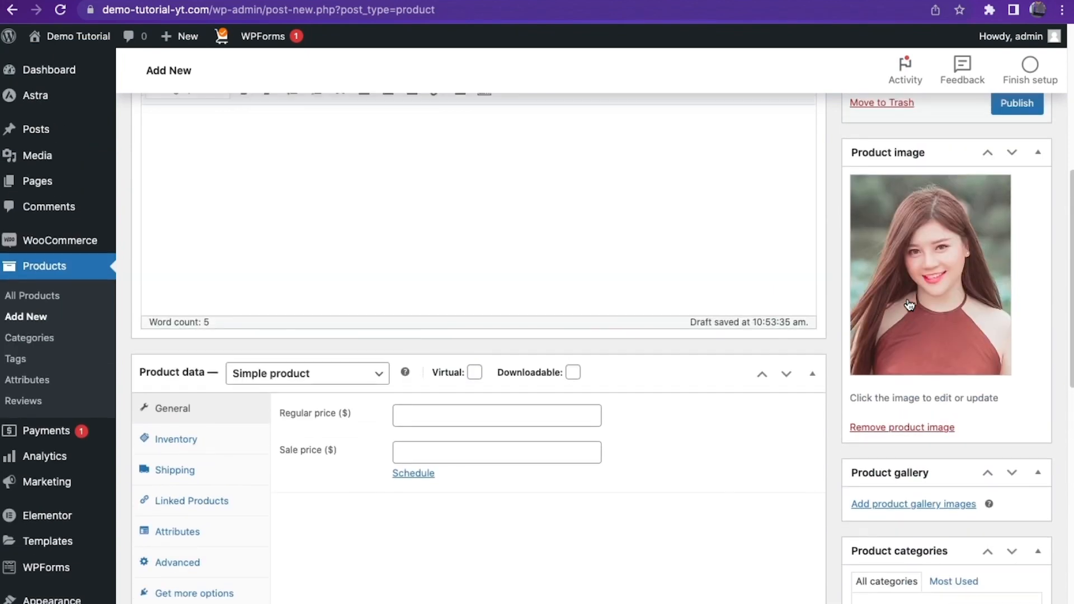
pyautogui.click(880, 506)
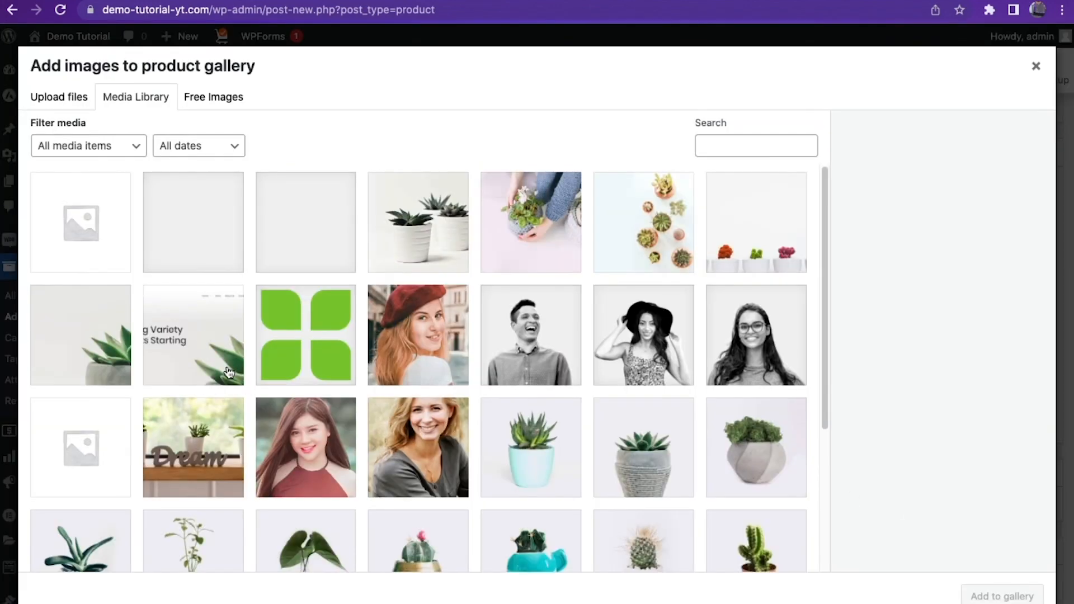
pyautogui.click(226, 371)
pyautogui.click(531, 347)
pyautogui.click(653, 358)
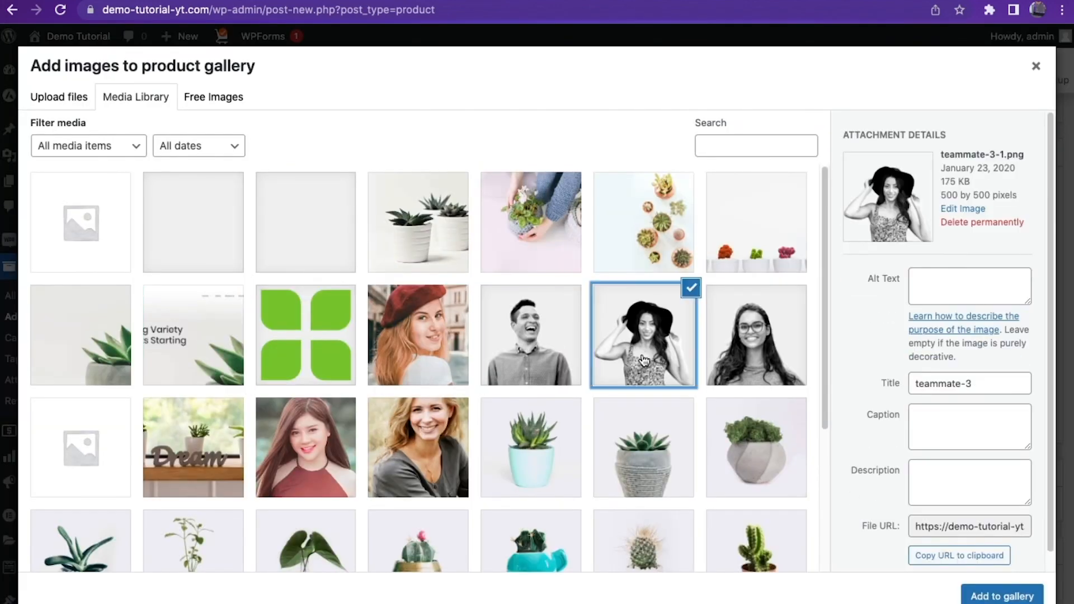
pyautogui.click(991, 598)
pyautogui.click(933, 571)
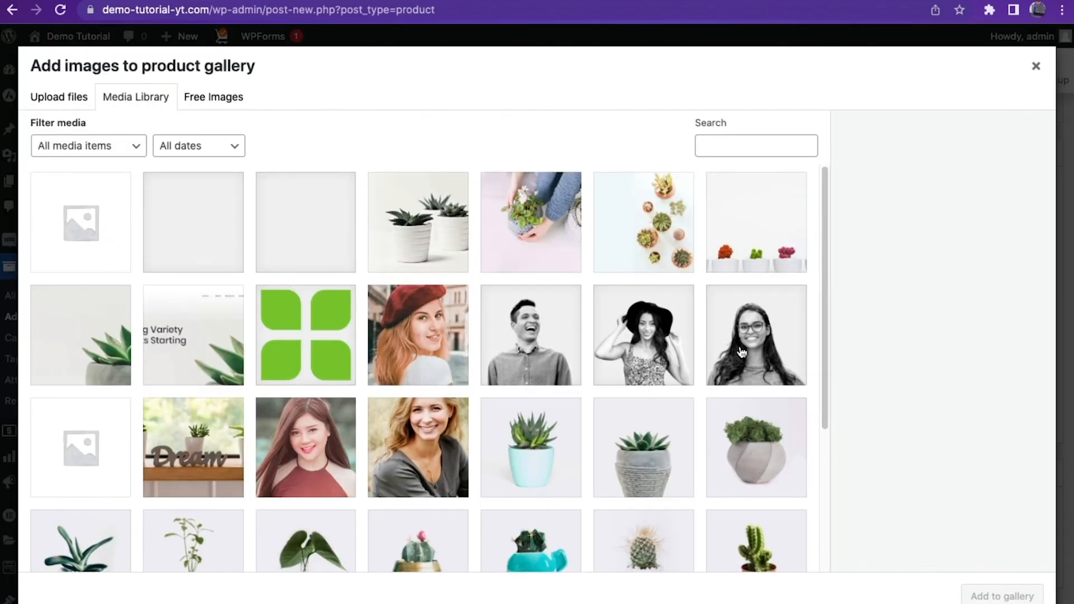
pyautogui.click(627, 436)
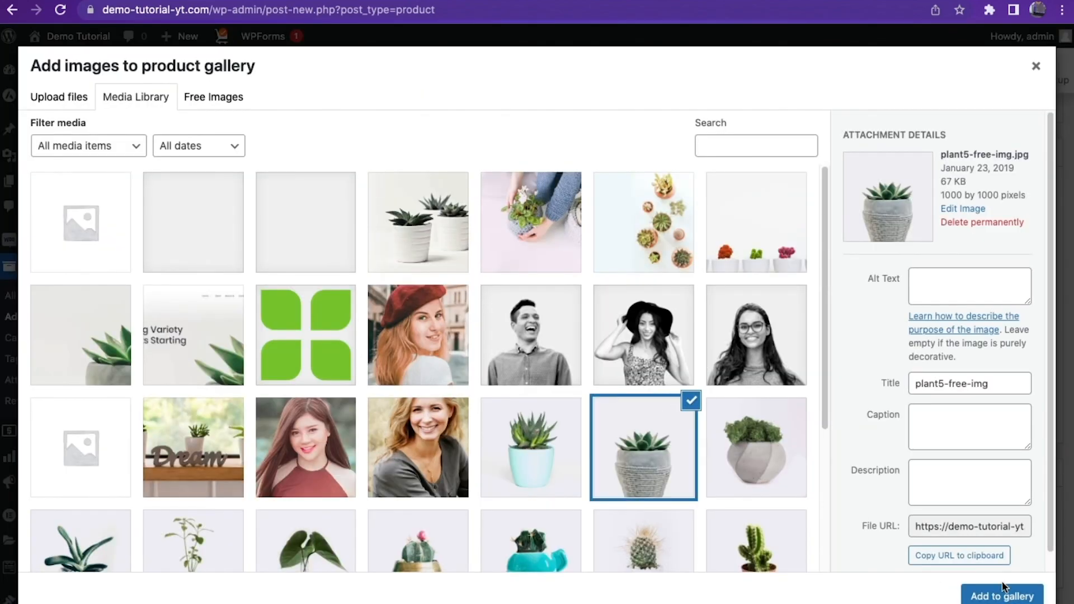
pyautogui.click(1004, 594)
# Step: Set the product's regular price to $70 and its sale price to $50
pyautogui.scroll(-9, 898, 534)
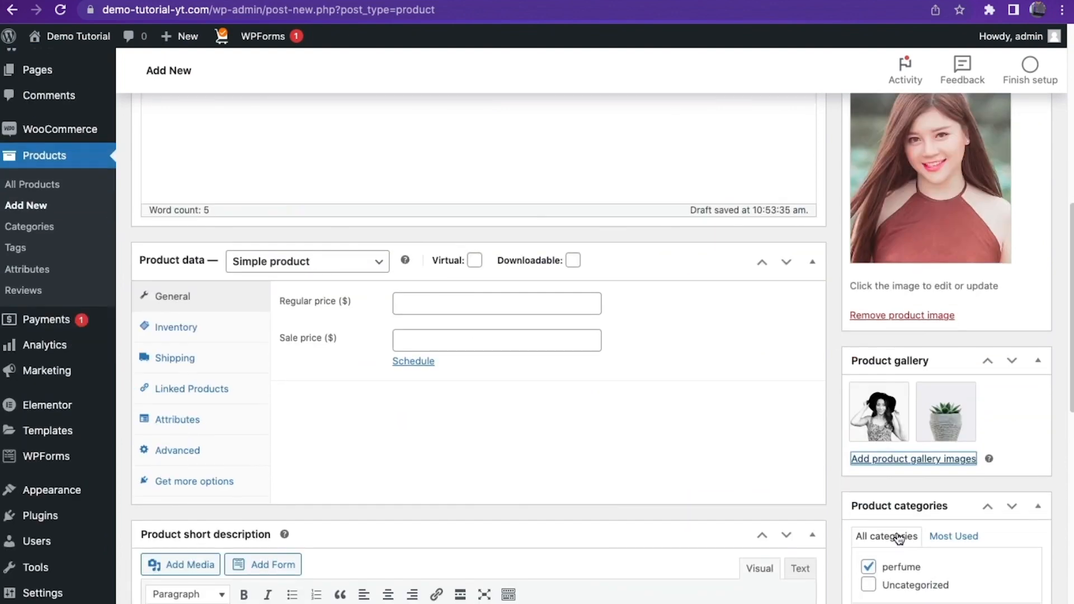
pyautogui.click(898, 426)
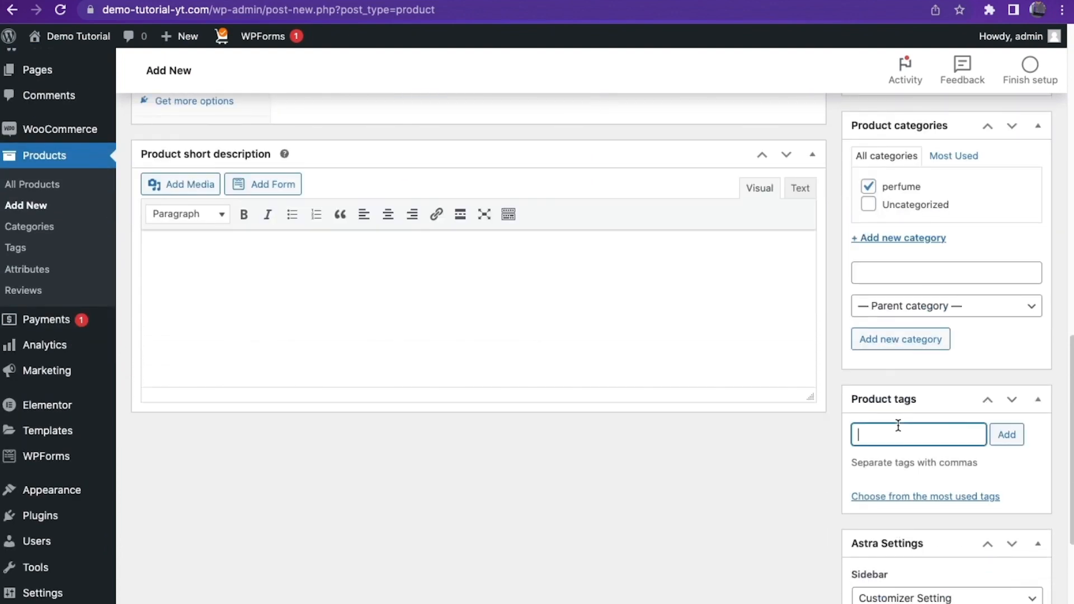
pyautogui.scroll(-5, 898, 431)
pyautogui.scroll(8, 898, 431)
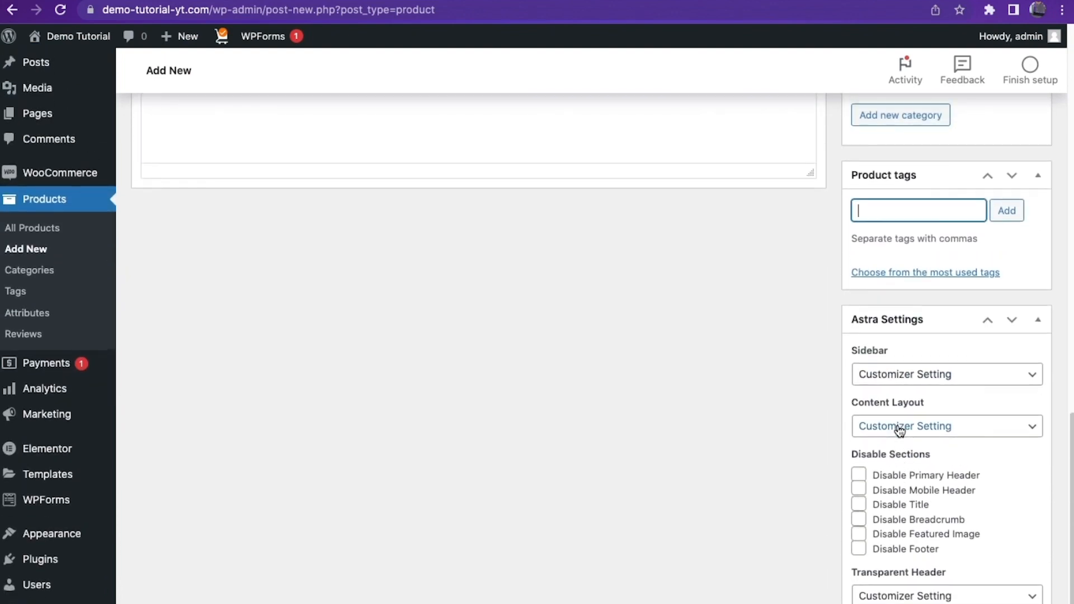
pyautogui.scroll(12, 482, 442)
pyautogui.scroll(-9, 482, 442)
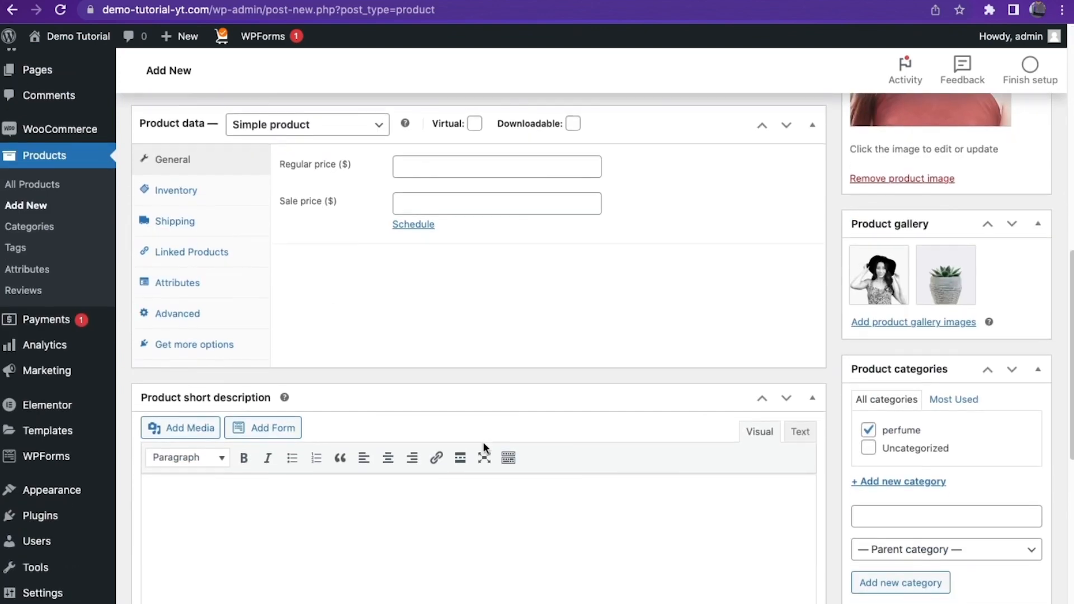
pyautogui.click(435, 157)
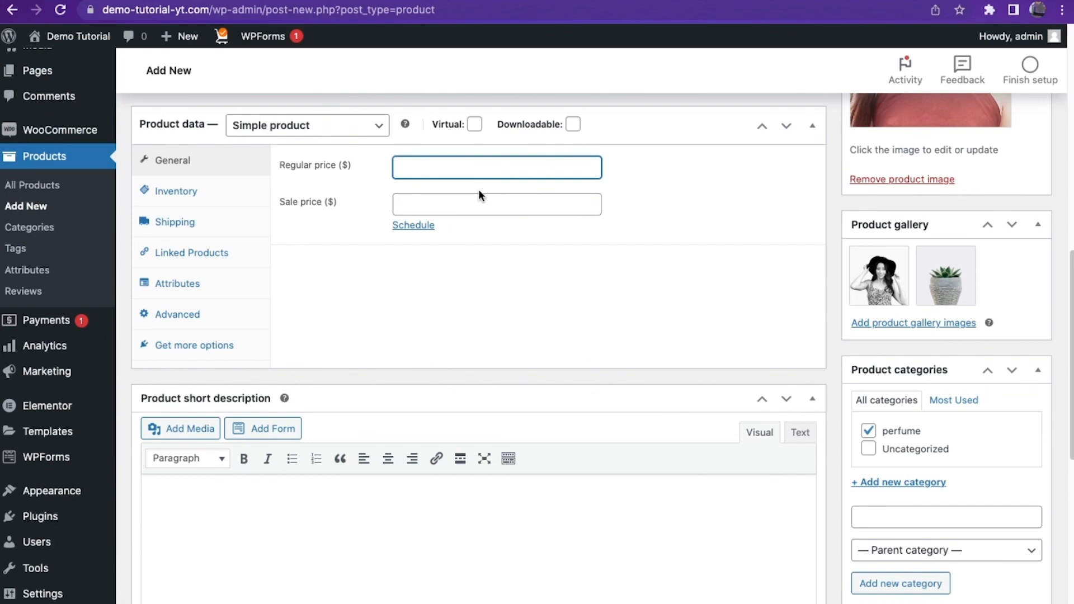
pyautogui.write('0')
pyautogui.click(408, 203)
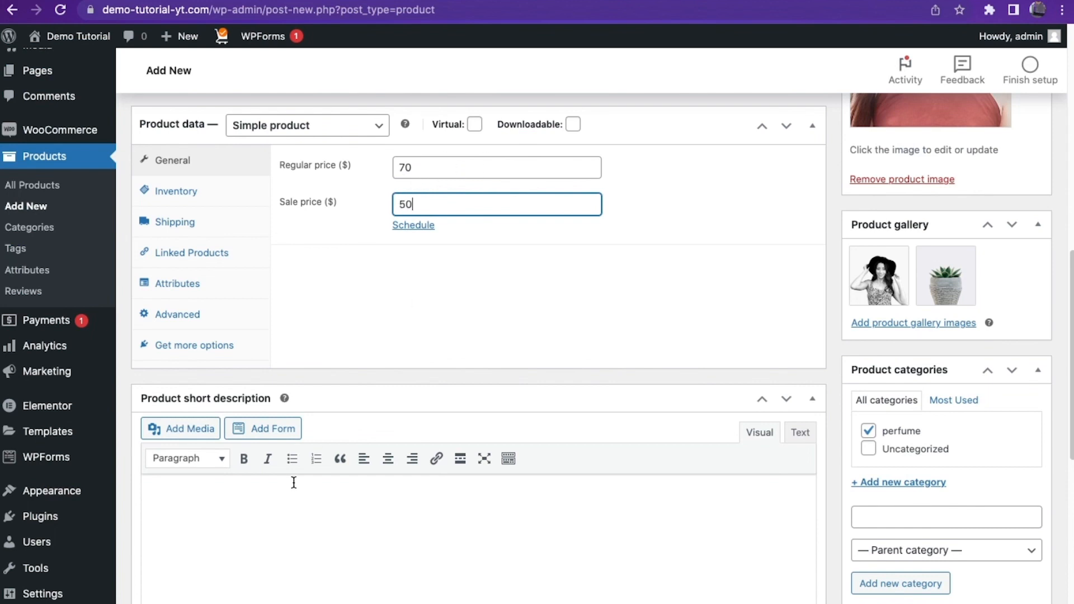
# Step: Enter "A perfume" as the product short description and publish the product
pyautogui.scroll(-2, 293, 483)
pyautogui.click(234, 417)
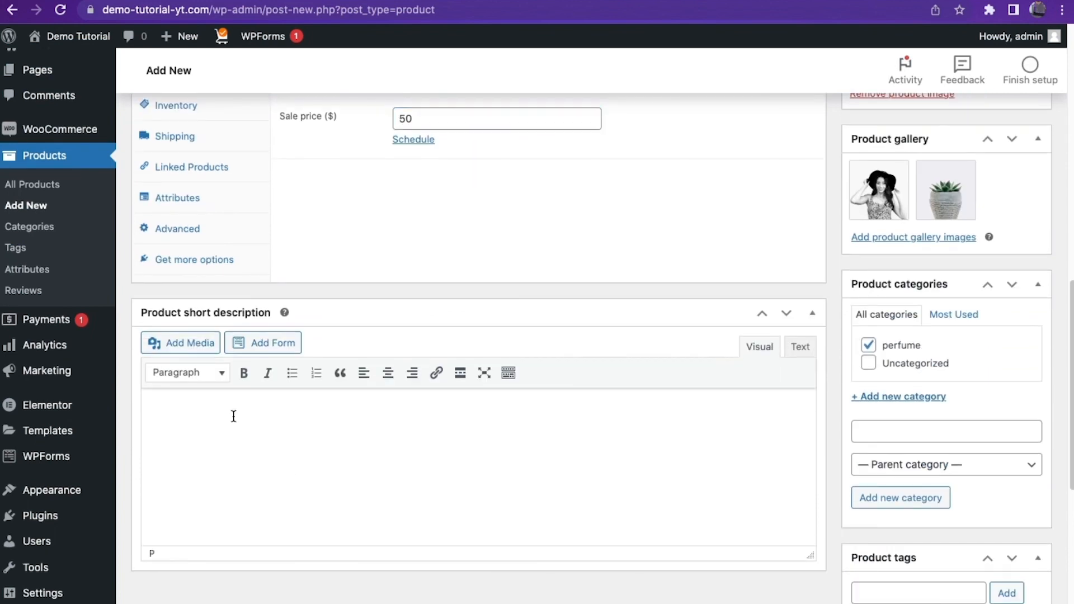
pyautogui.scroll(13, 234, 417)
pyautogui.scroll(-1, 323, 499)
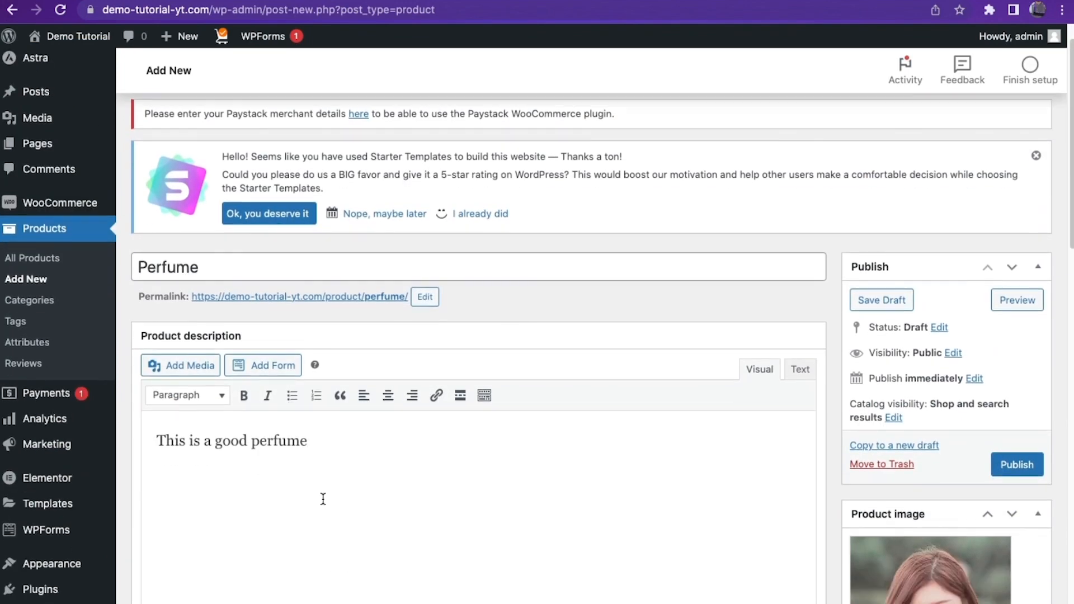
pyautogui.scroll(-3, 334, 480)
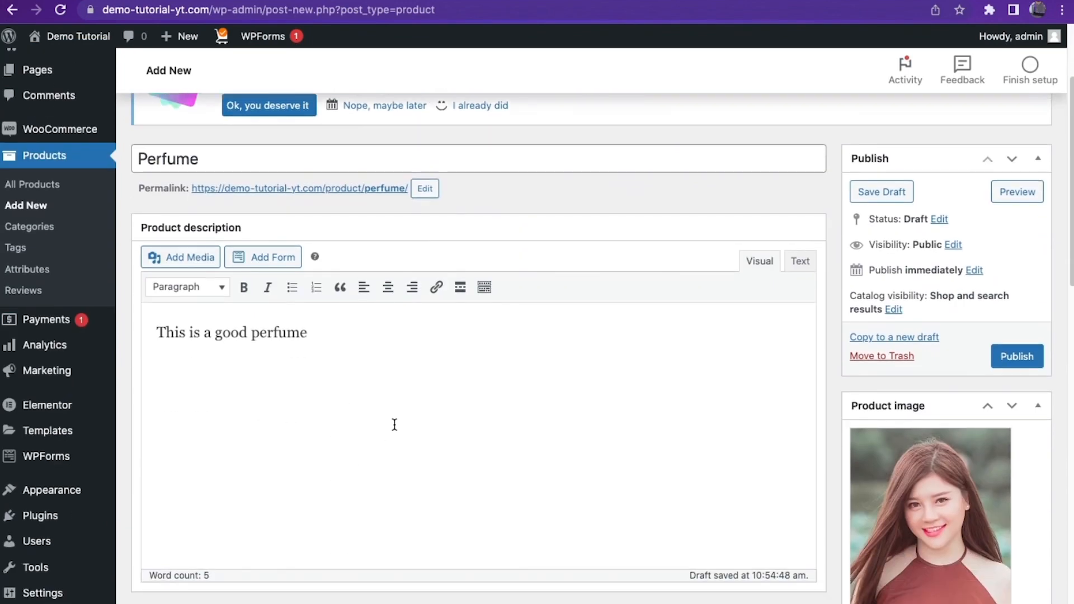
pyautogui.scroll(-18, 368, 421)
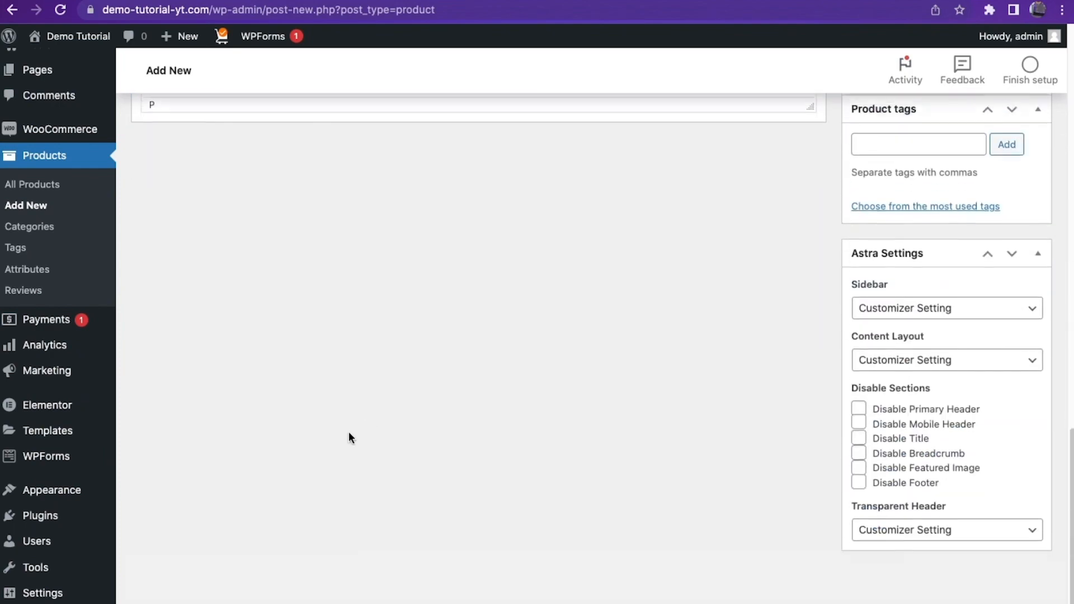
pyautogui.scroll(9, 358, 349)
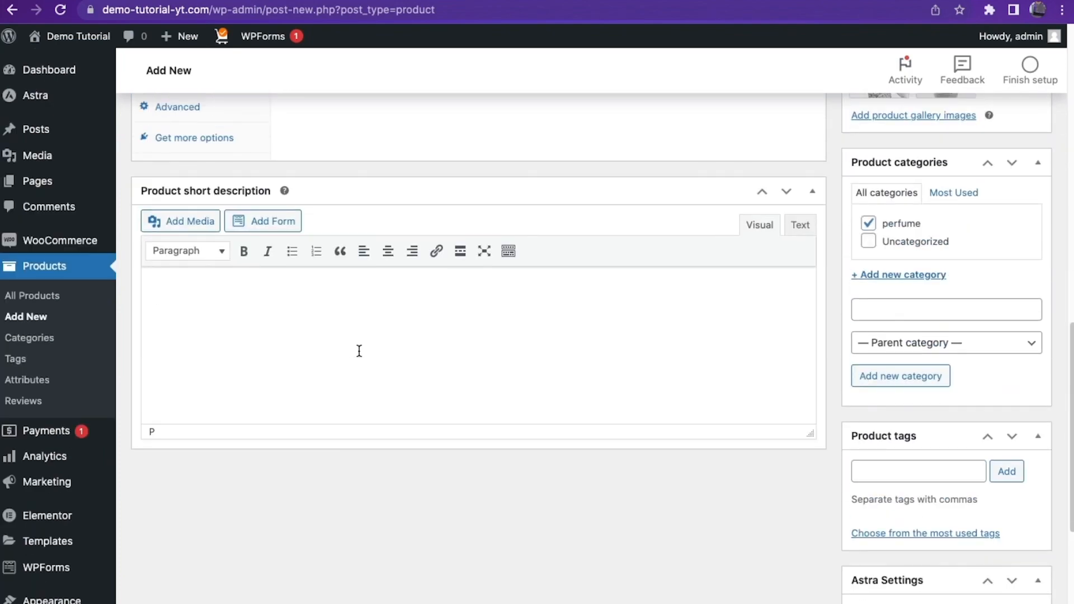
pyautogui.click(359, 351)
pyautogui.write('A')
pyautogui.write('perfume')
pyautogui.scroll(15, 359, 350)
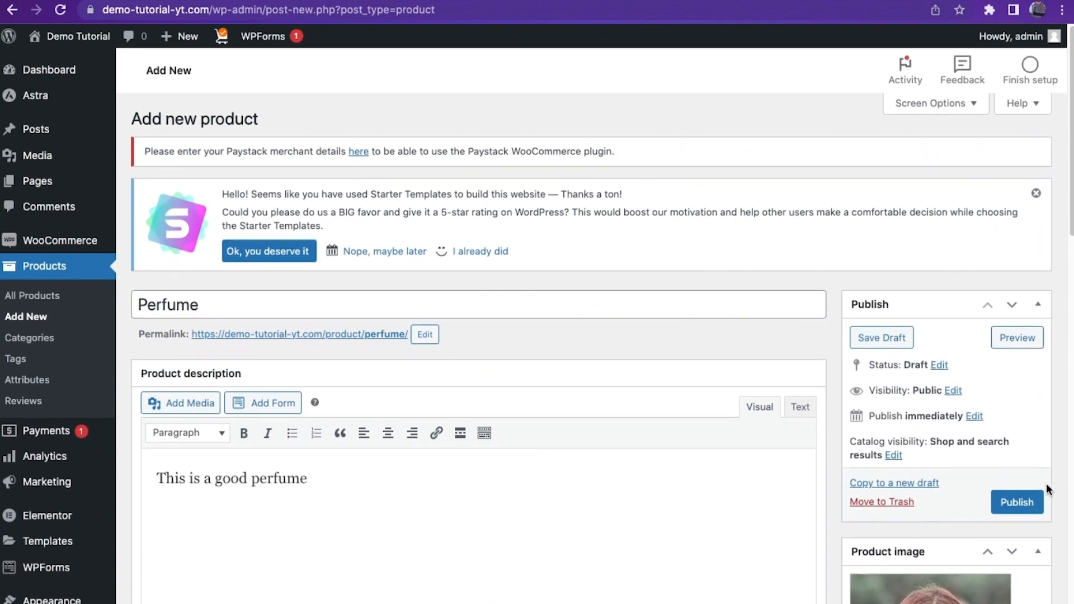
pyautogui.click(1018, 503)
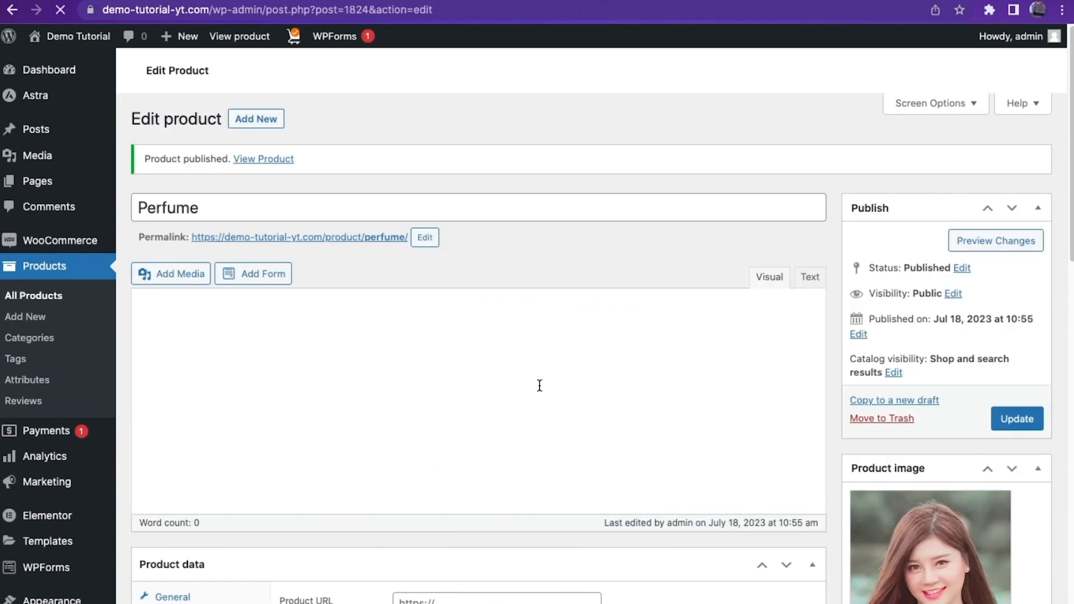
# Step: Open the WooCommerce general settings and examine the store address, the country/state choices and the currency options
pyautogui.moveTo(120, 239)
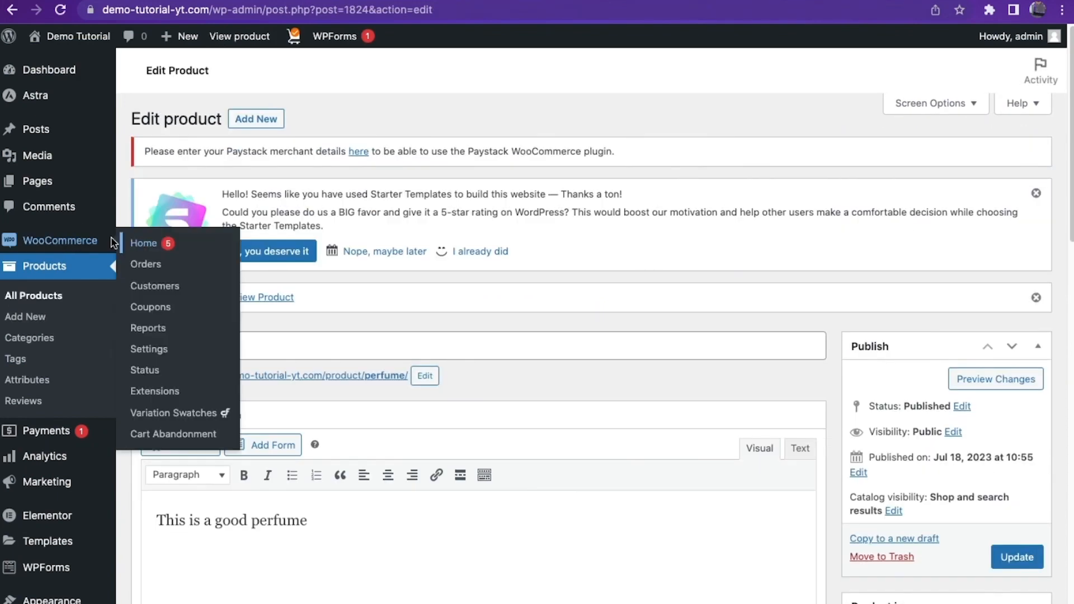
pyautogui.click(148, 349)
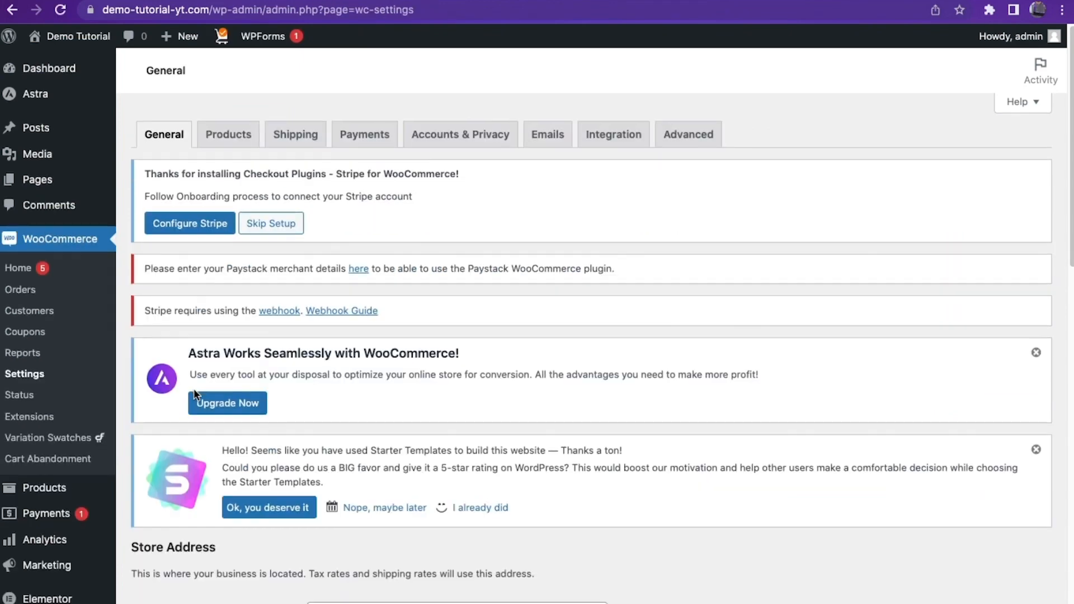
pyautogui.scroll(-4, 196, 441)
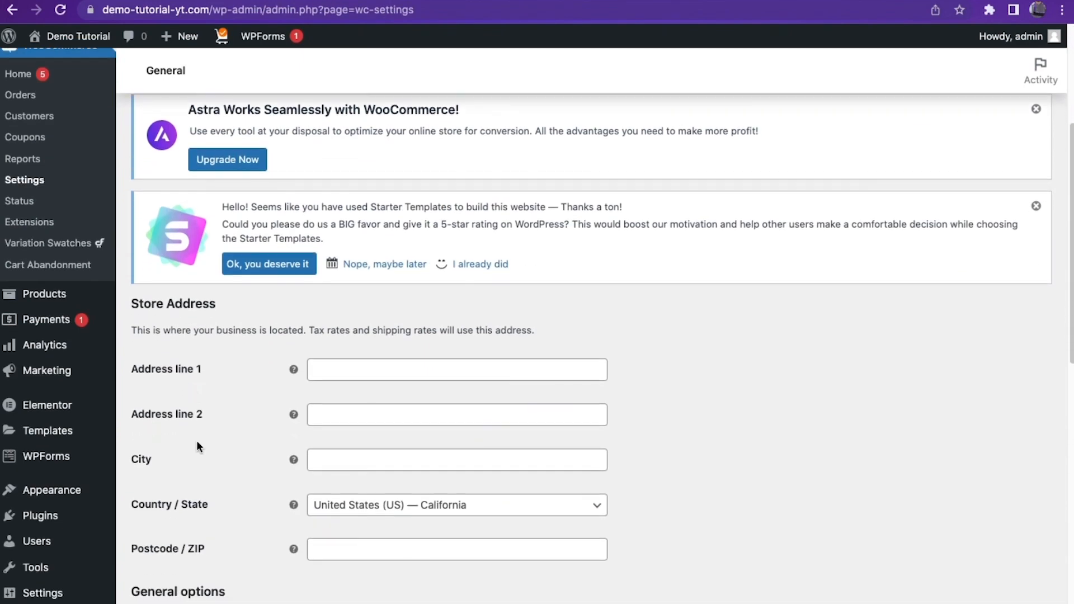
pyautogui.click(400, 510)
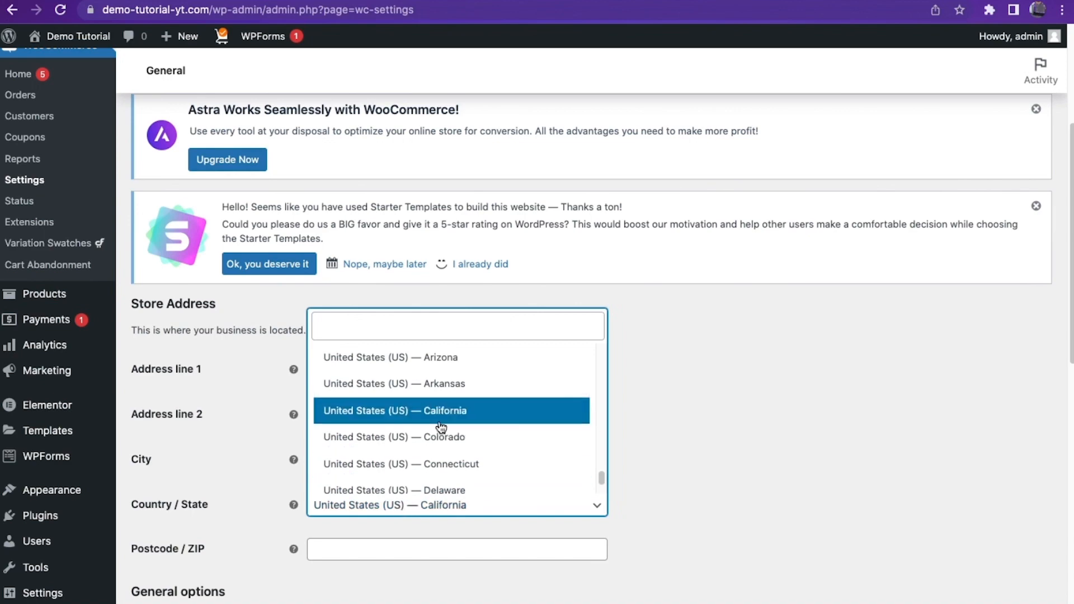
pyautogui.scroll(10, 441, 427)
pyautogui.scroll(-15, 440, 433)
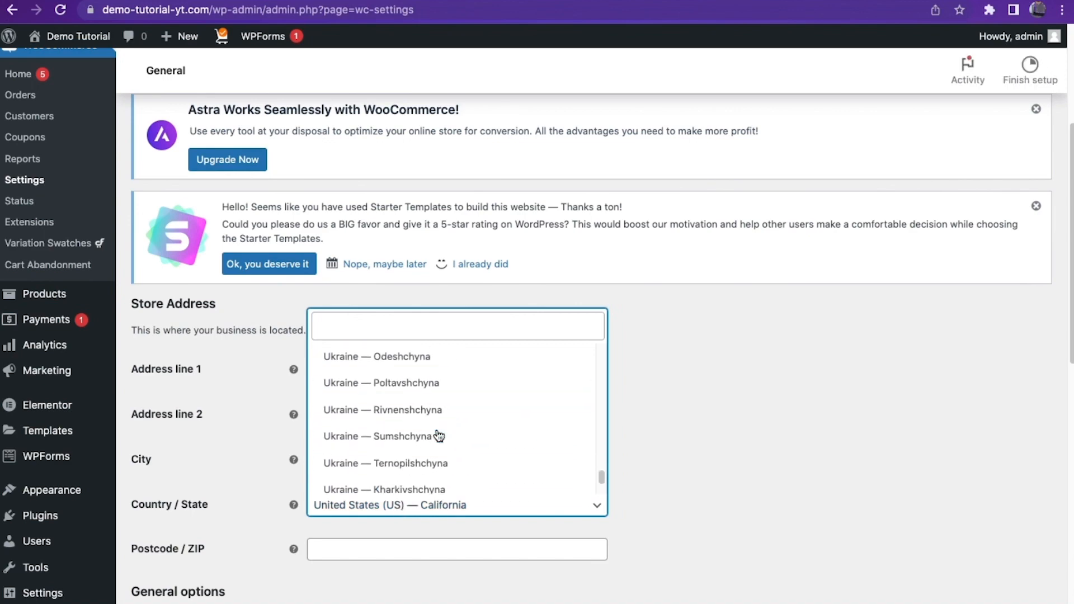
pyautogui.scroll(-3, 439, 435)
pyautogui.click(710, 484)
pyautogui.scroll(-15, 710, 484)
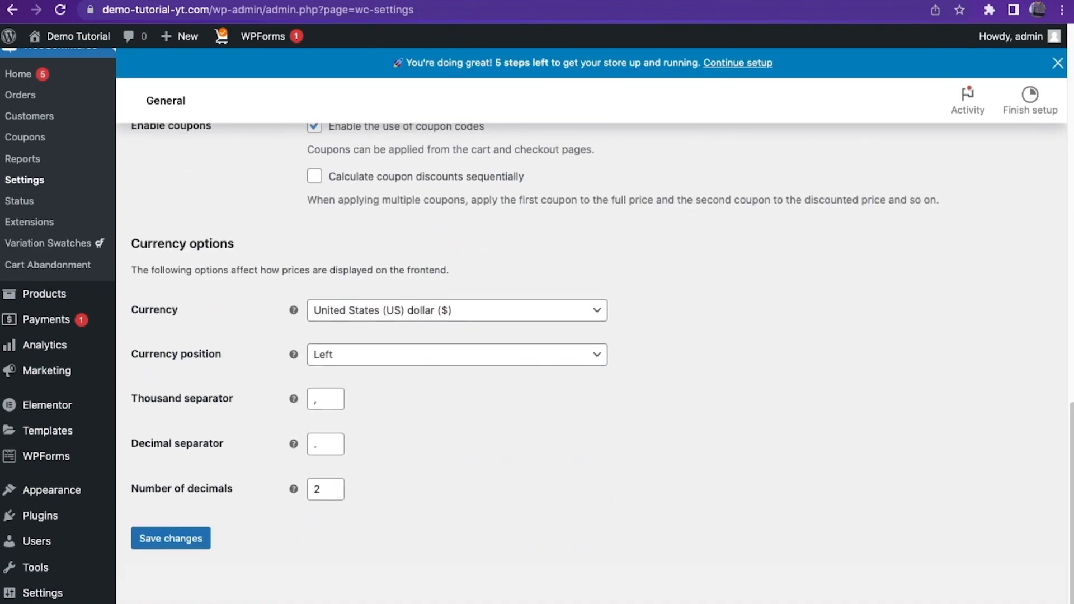
# Step: View the Perfume product's storefront page from the product list and check its images, prices, short description, category and description
pyautogui.moveTo(59, 295)
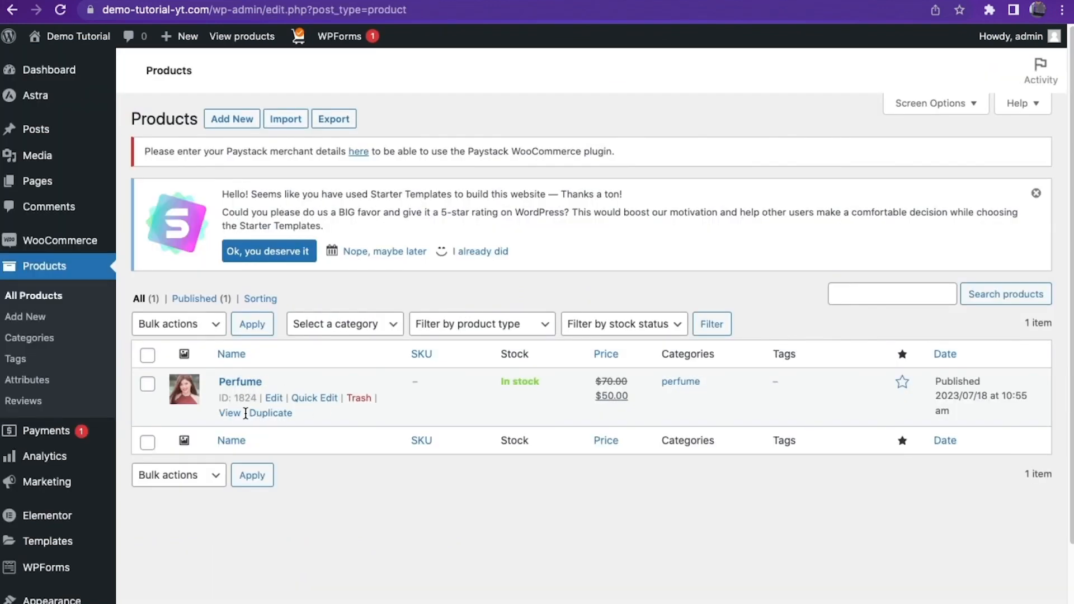
pyautogui.click(231, 413)
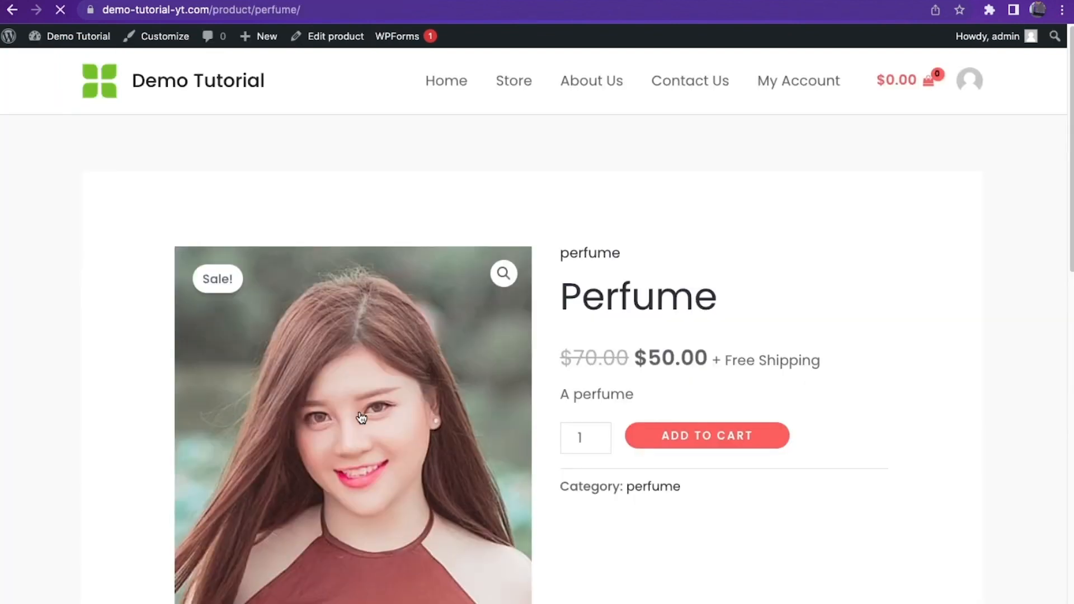
pyautogui.scroll(-2, 361, 417)
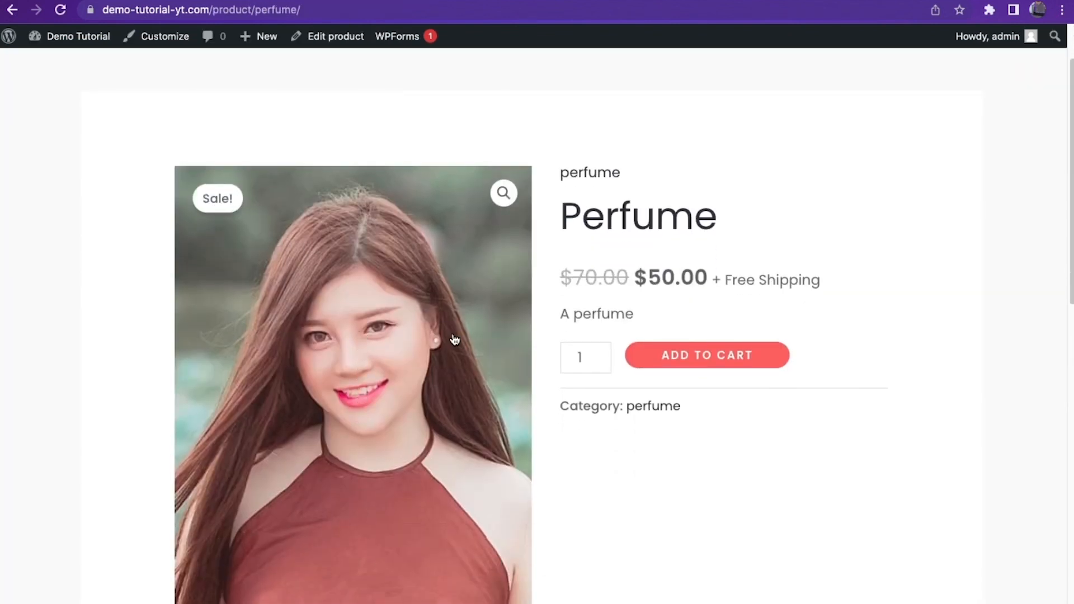
pyautogui.scroll(-1, 452, 397)
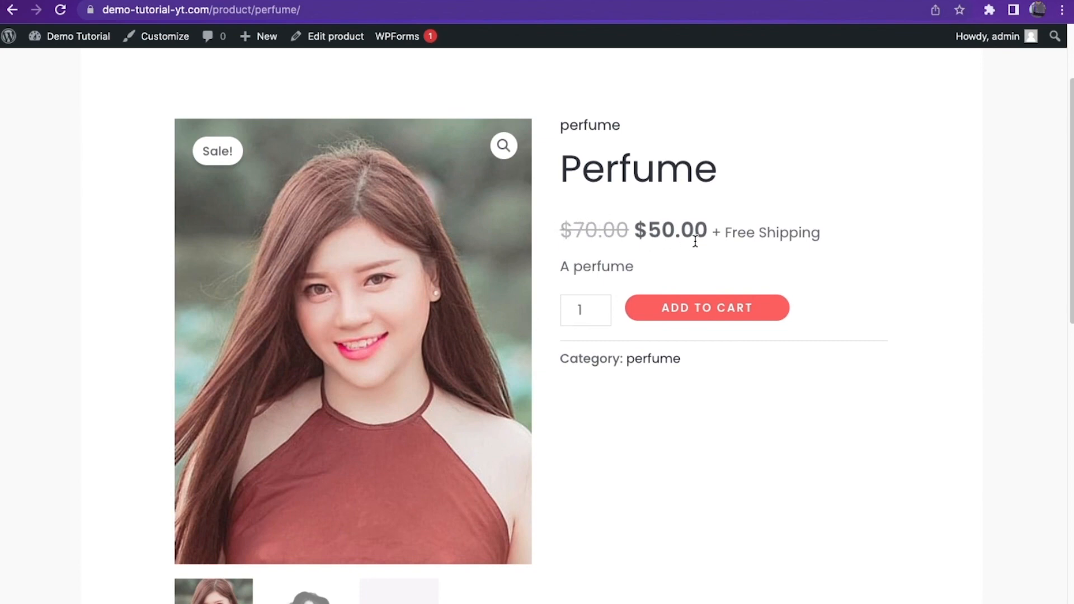
pyautogui.scroll(-1, 763, 232)
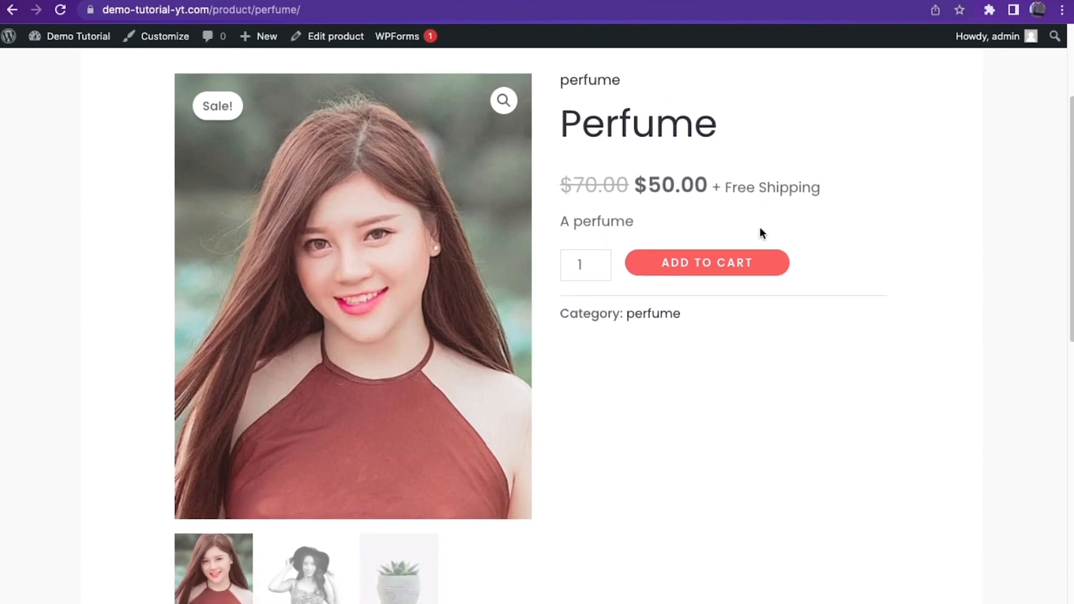
pyautogui.scroll(-1, 640, 200)
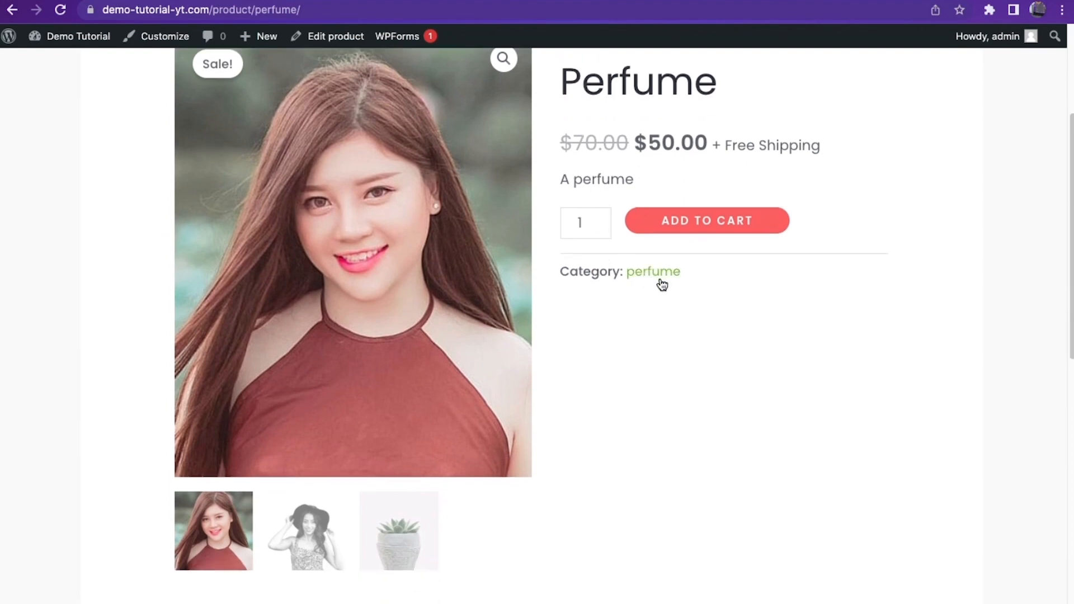
pyautogui.scroll(-5, 659, 283)
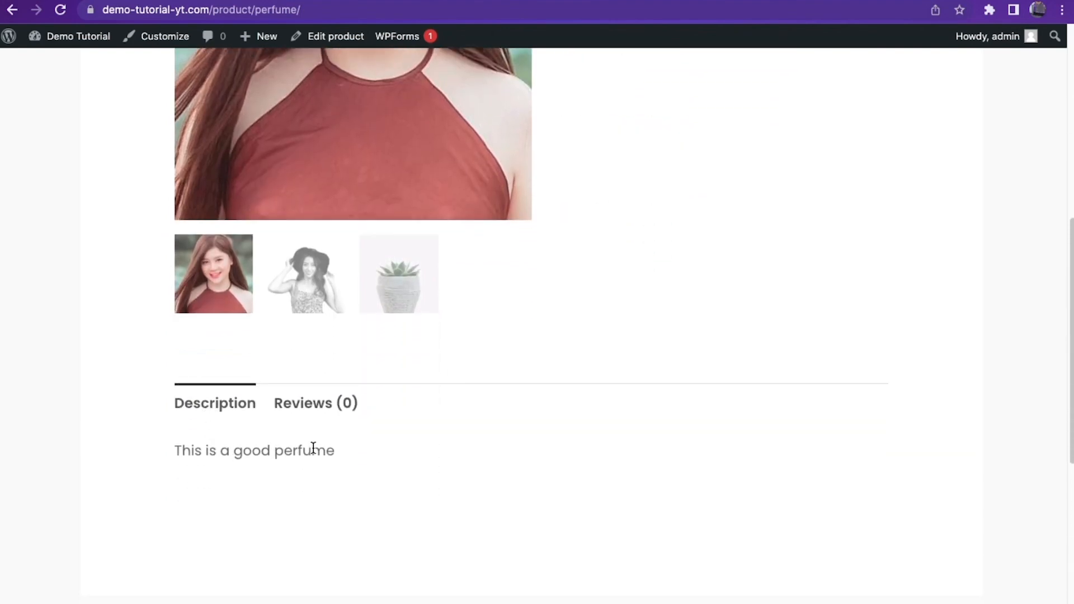
# Step: Check the Perfume product's reviews section and return to its description
pyautogui.click(331, 402)
pyautogui.scroll(-2, 367, 516)
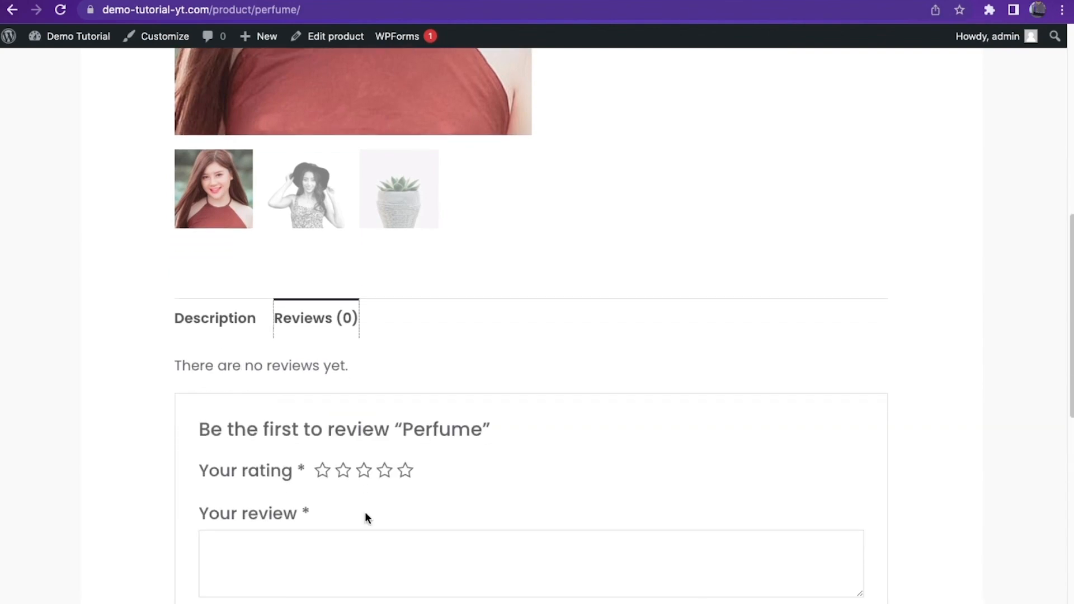
pyautogui.scroll(4, 354, 509)
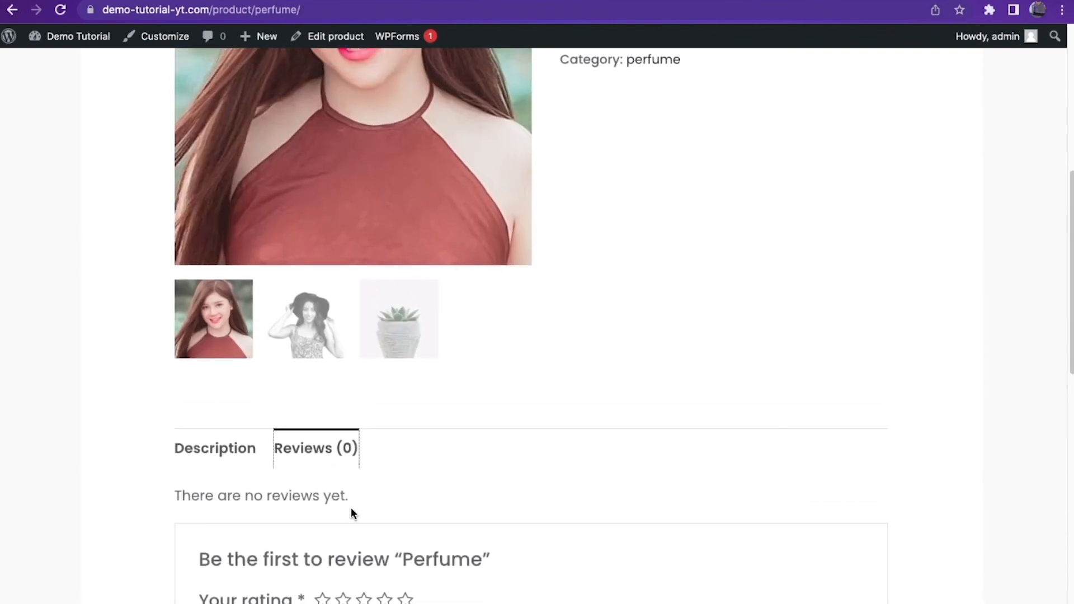
pyautogui.click(224, 453)
# Step: Browse the Perfume gallery pictures of the woman in the hat and the potted plant, then return to the main product photo
pyautogui.scroll(3, 384, 304)
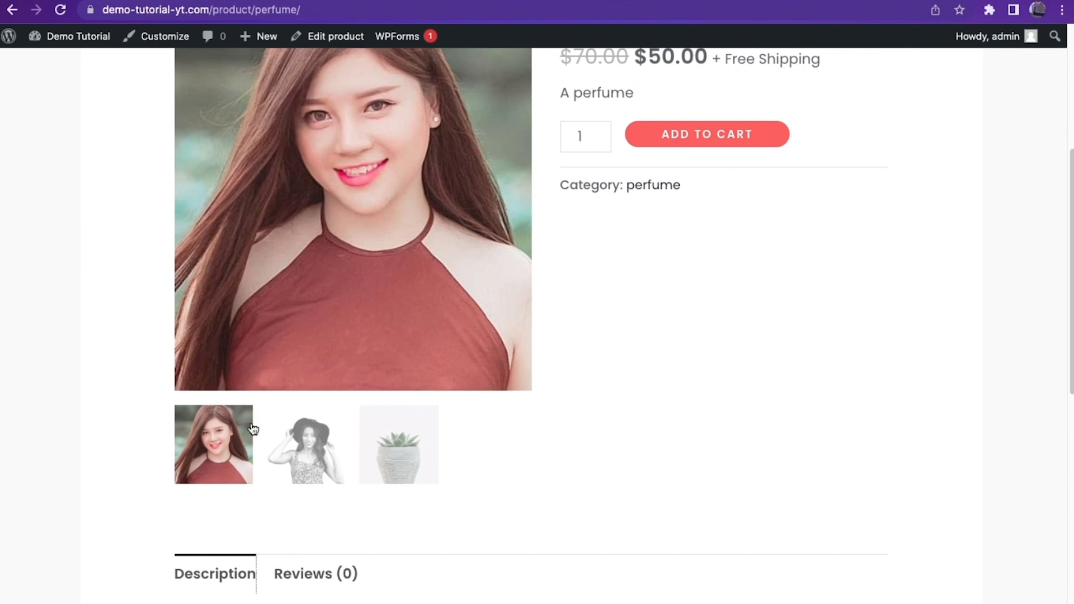
pyautogui.click(285, 446)
pyautogui.click(413, 380)
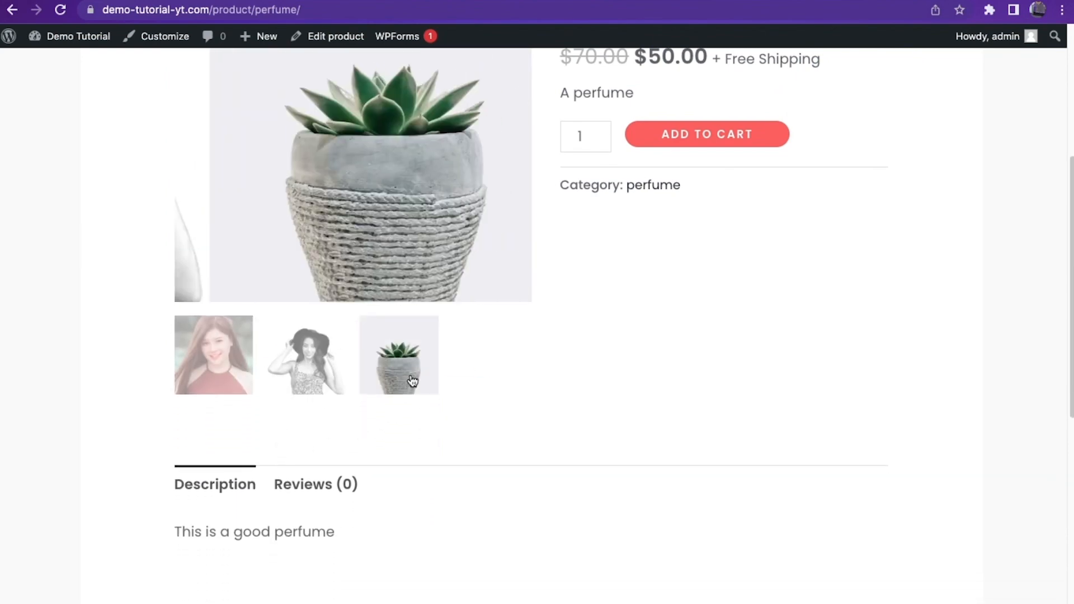
pyautogui.click(305, 364)
pyautogui.click(246, 384)
pyautogui.scroll(6, 481, 379)
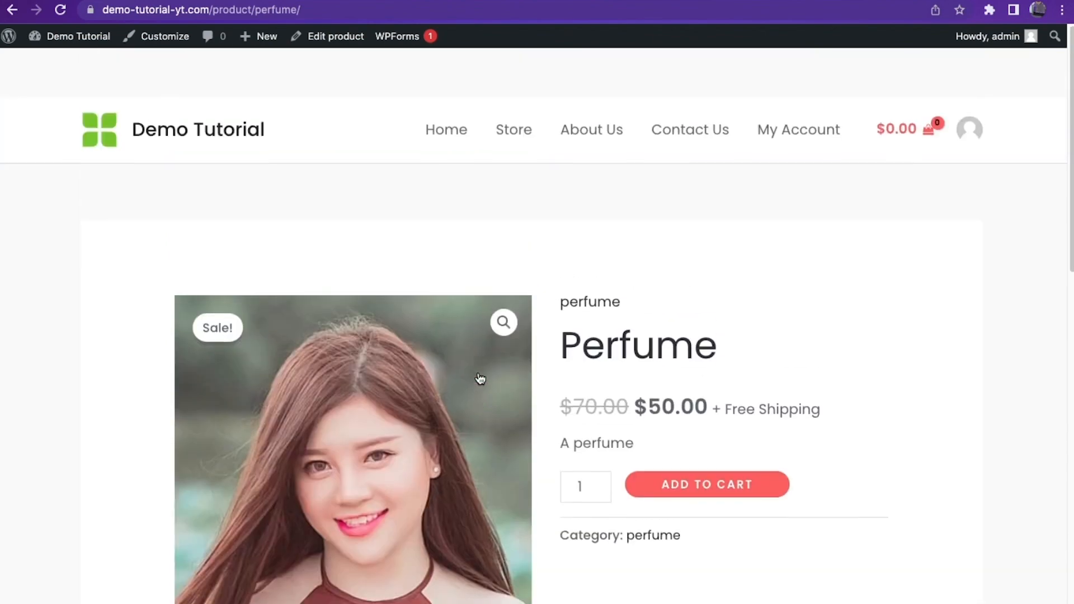
pyautogui.scroll(-1, 480, 378)
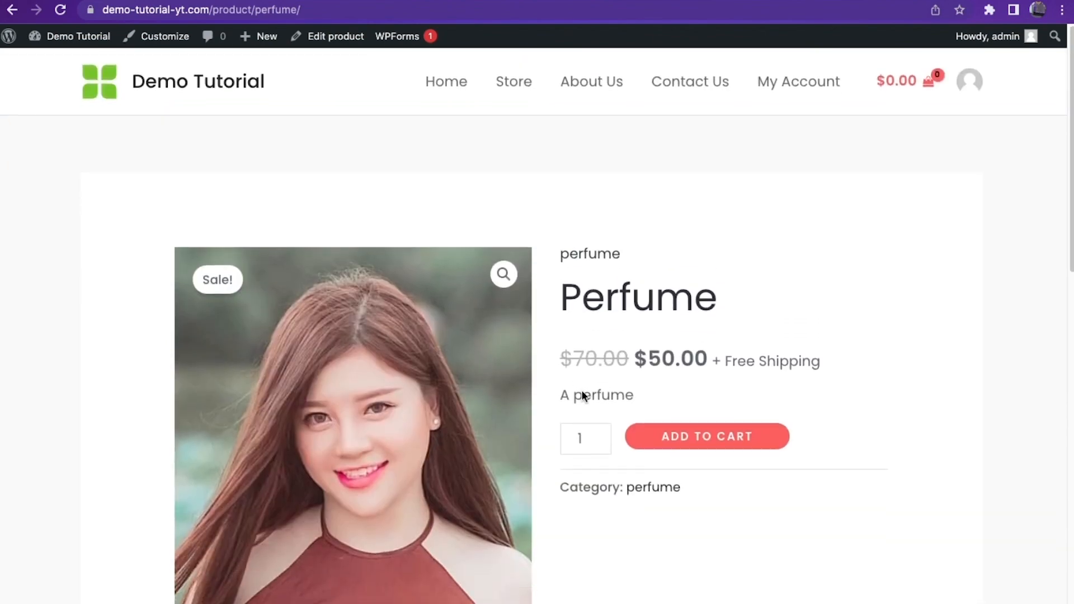
# Step: Add one Perfume to the cart and open the cart page to review its items and totals
pyautogui.click(701, 442)
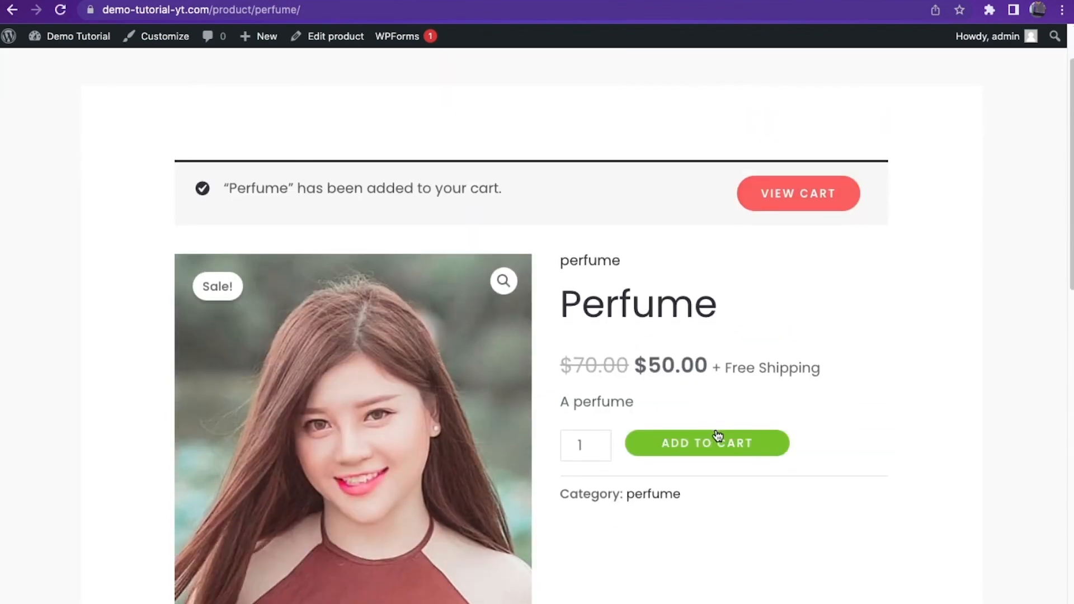
pyautogui.click(821, 203)
pyautogui.scroll(-5, 463, 353)
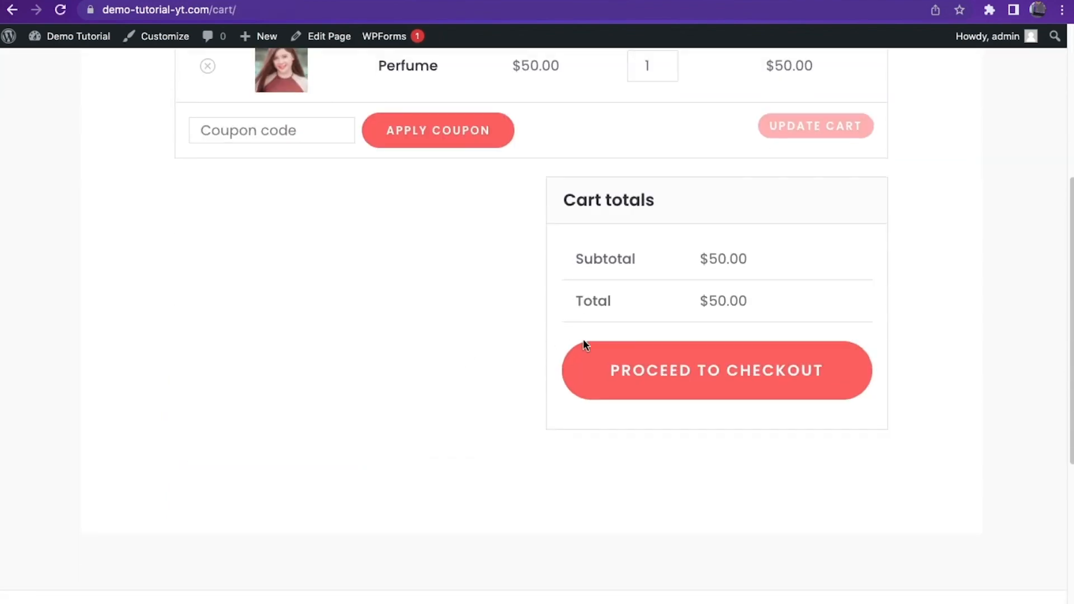
pyautogui.scroll(5, 685, 196)
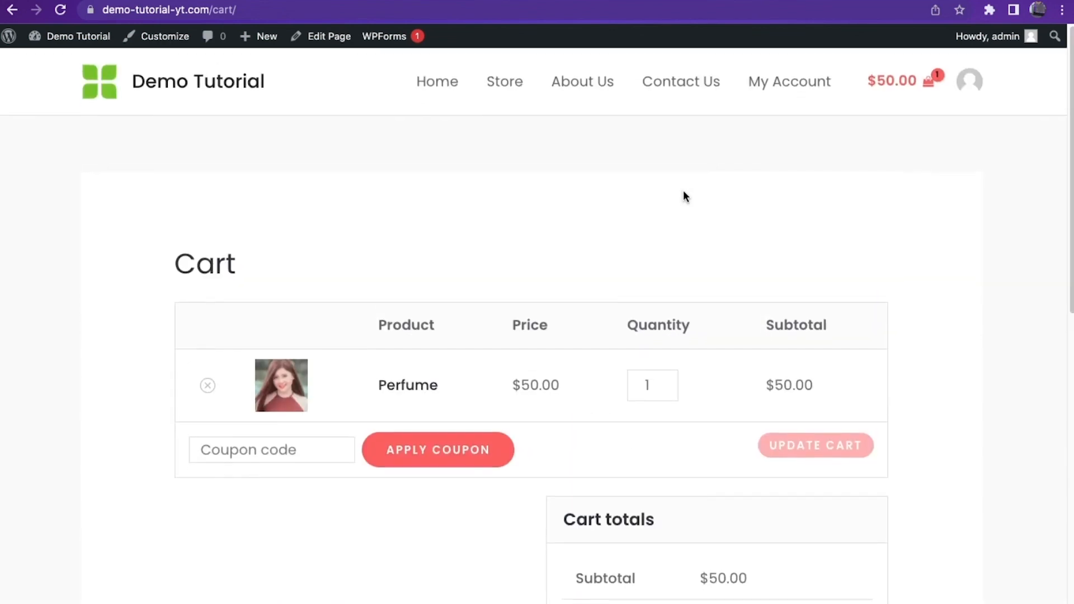